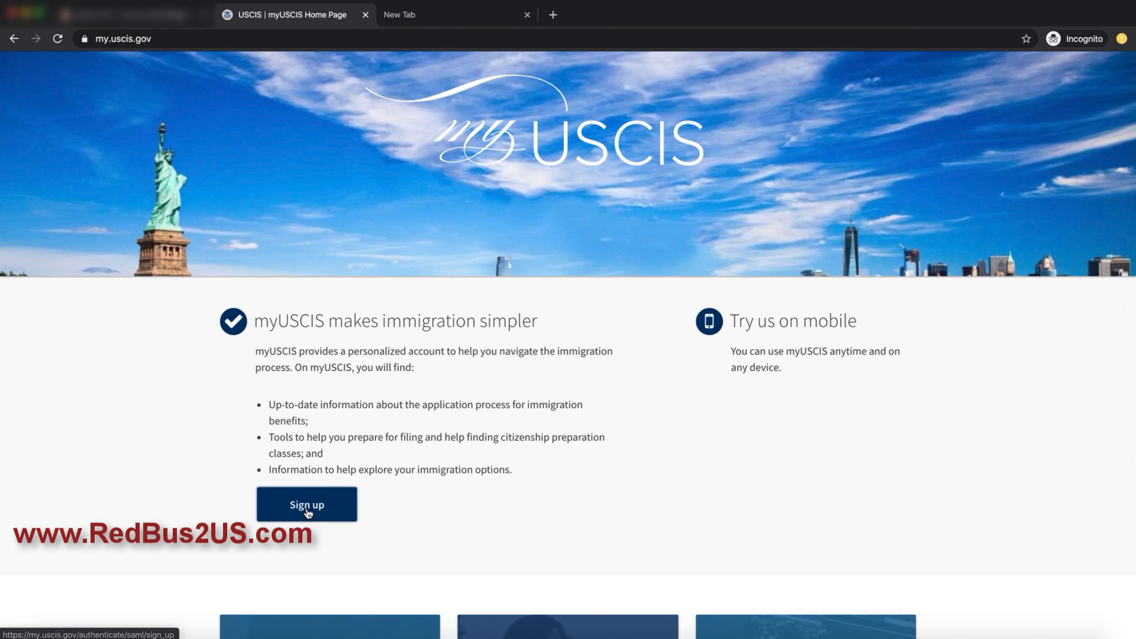
# Step: Open the myUSCIS sign-up form for a new account
pyautogui.click(308, 513)
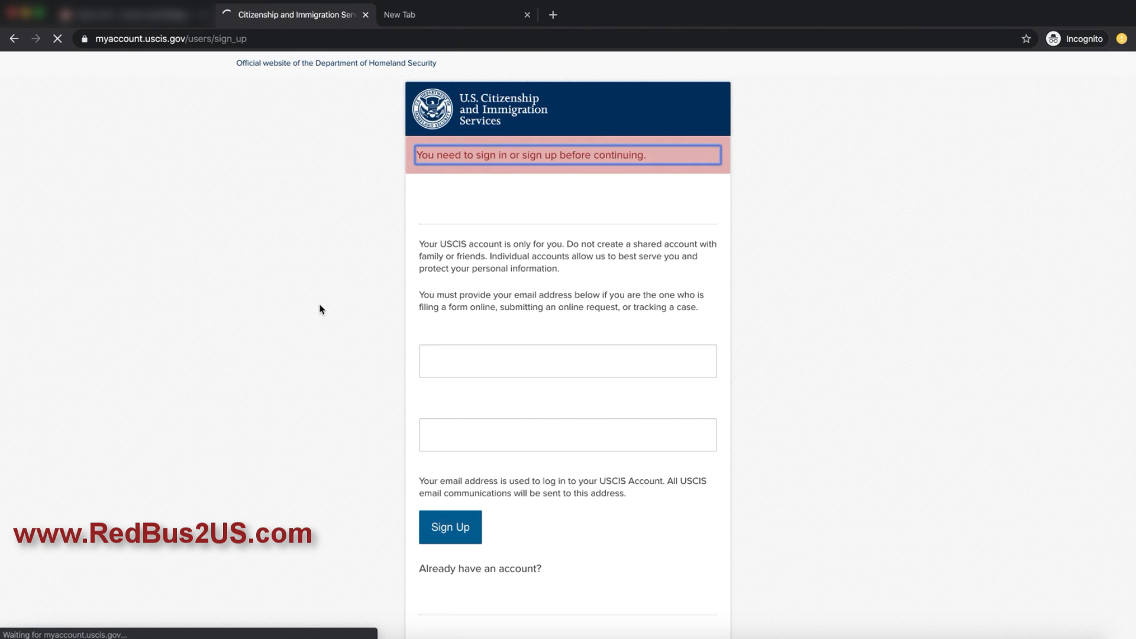
pyautogui.scroll(-1, 512, 283)
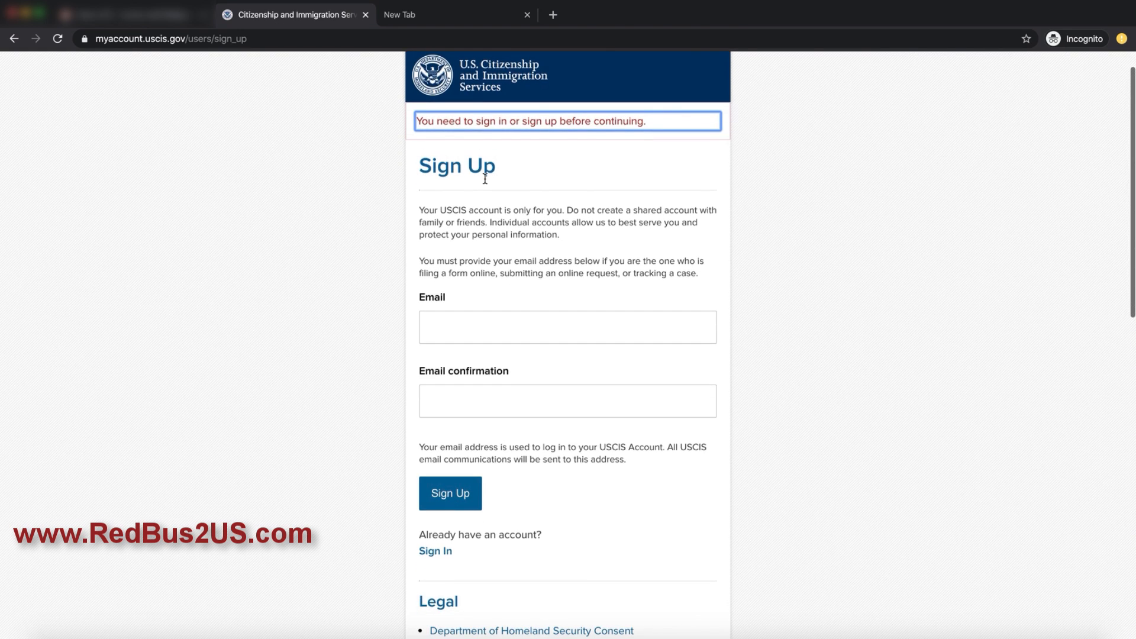
pyautogui.scroll(-3, 560, 258)
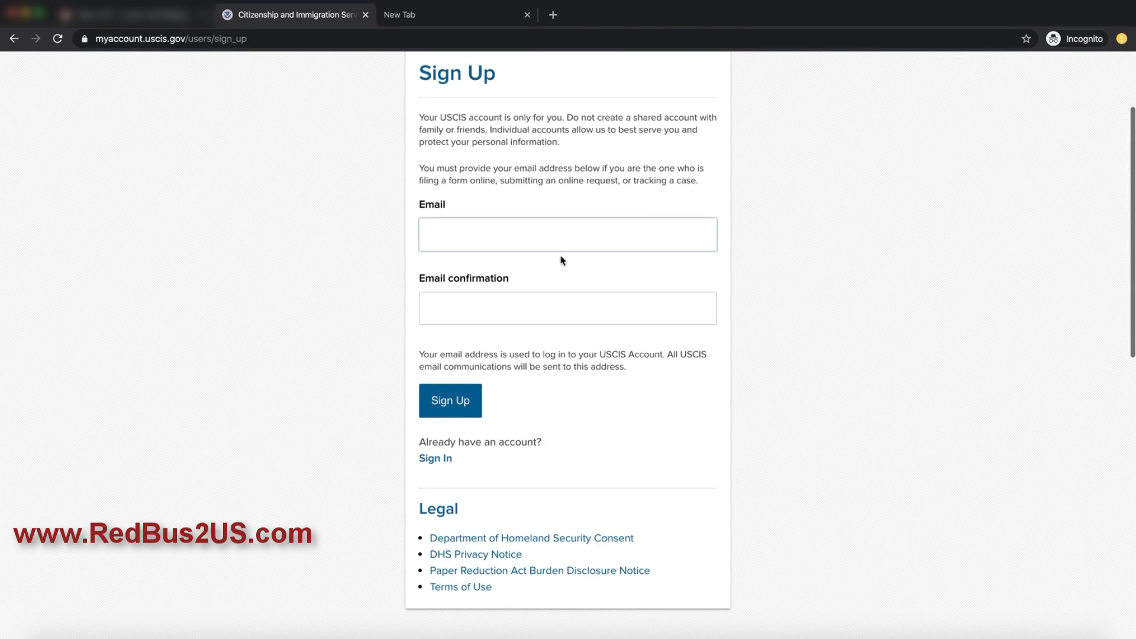
pyautogui.click(456, 404)
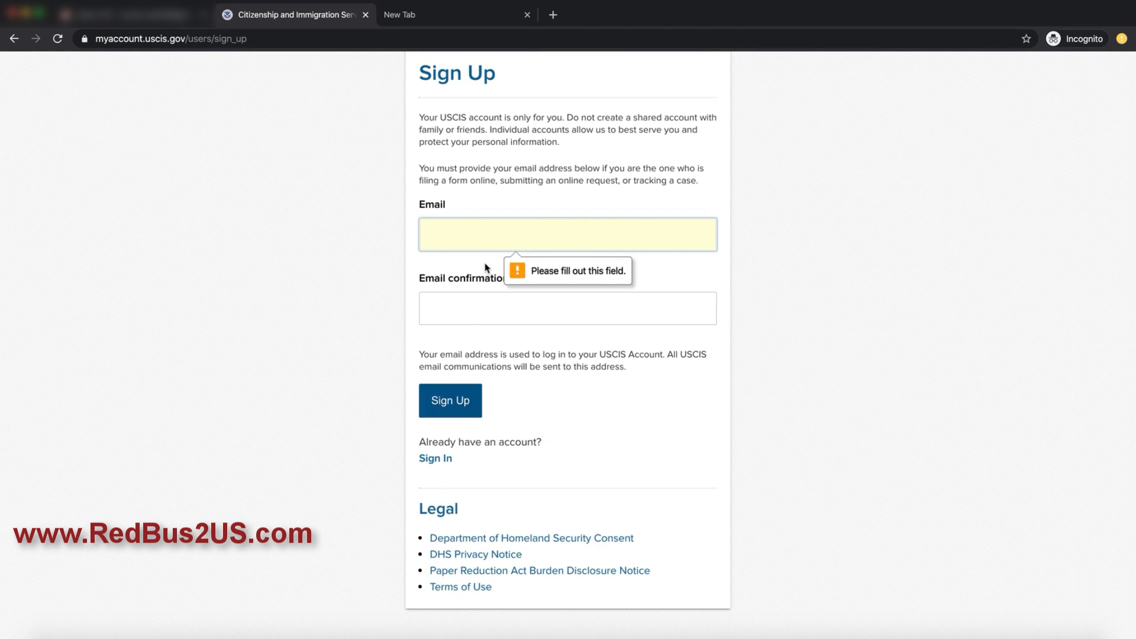
# Step: Type your email address into the Email field
pyautogui.write('sath')
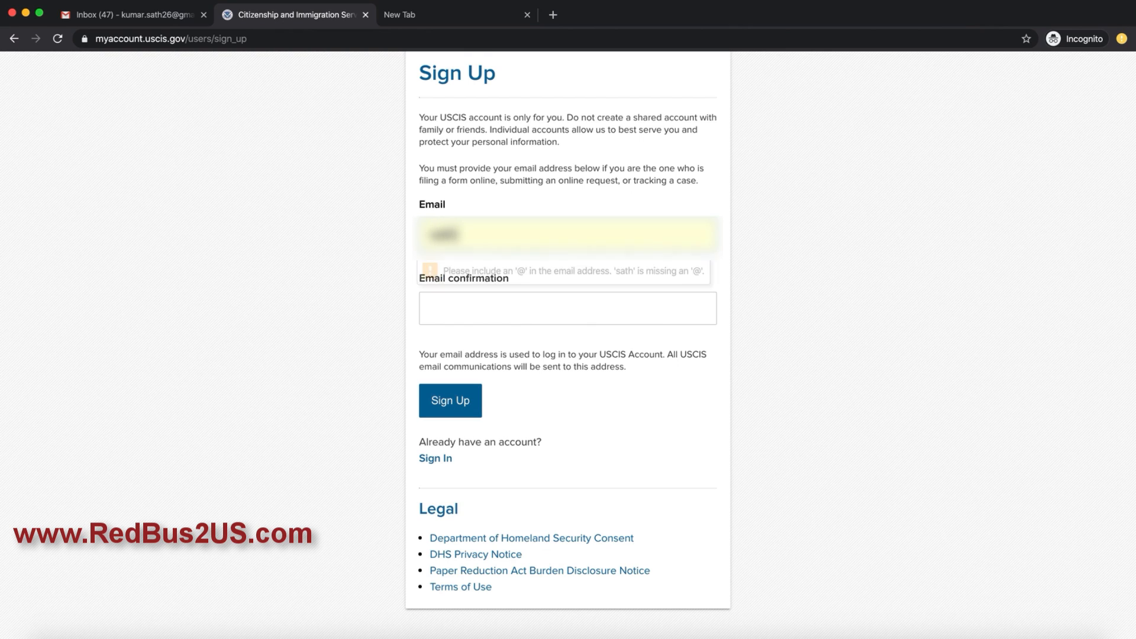
pyautogui.press('BackSpace')
pyautogui.press('BackSpace')
pyautogui.press('BackSpace')
pyautogui.press('BackSpace')
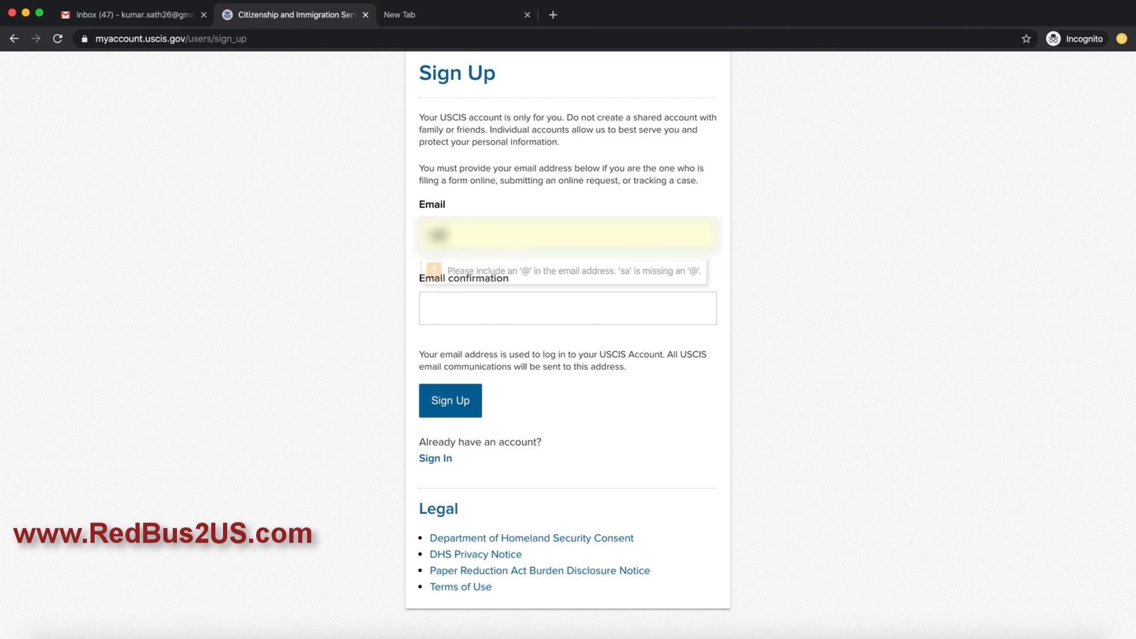
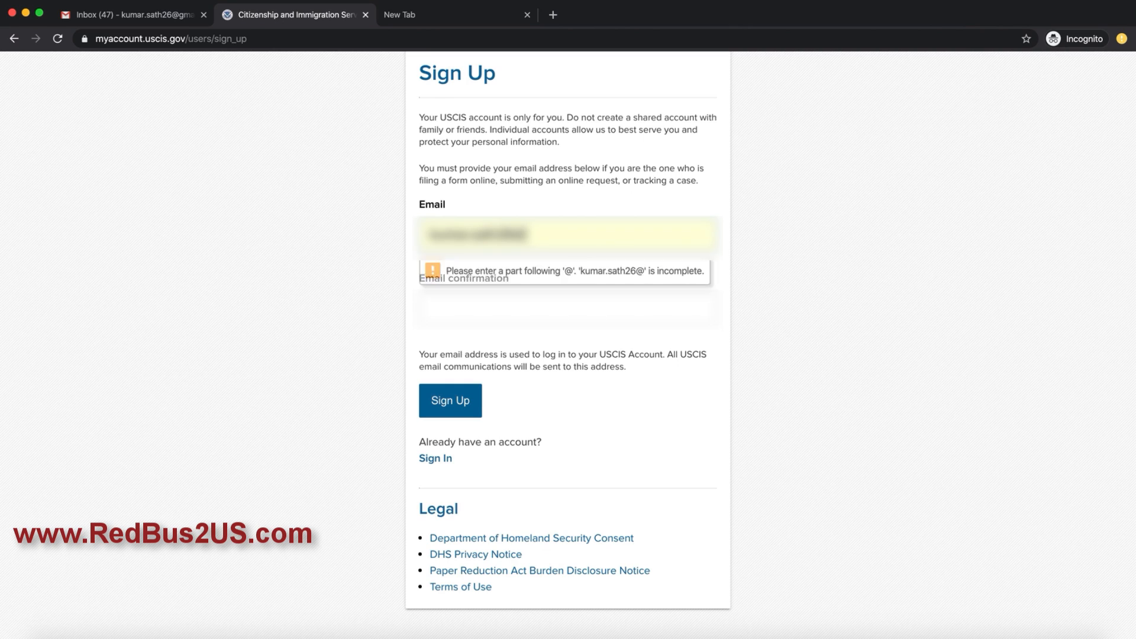
pyautogui.press('Tab')
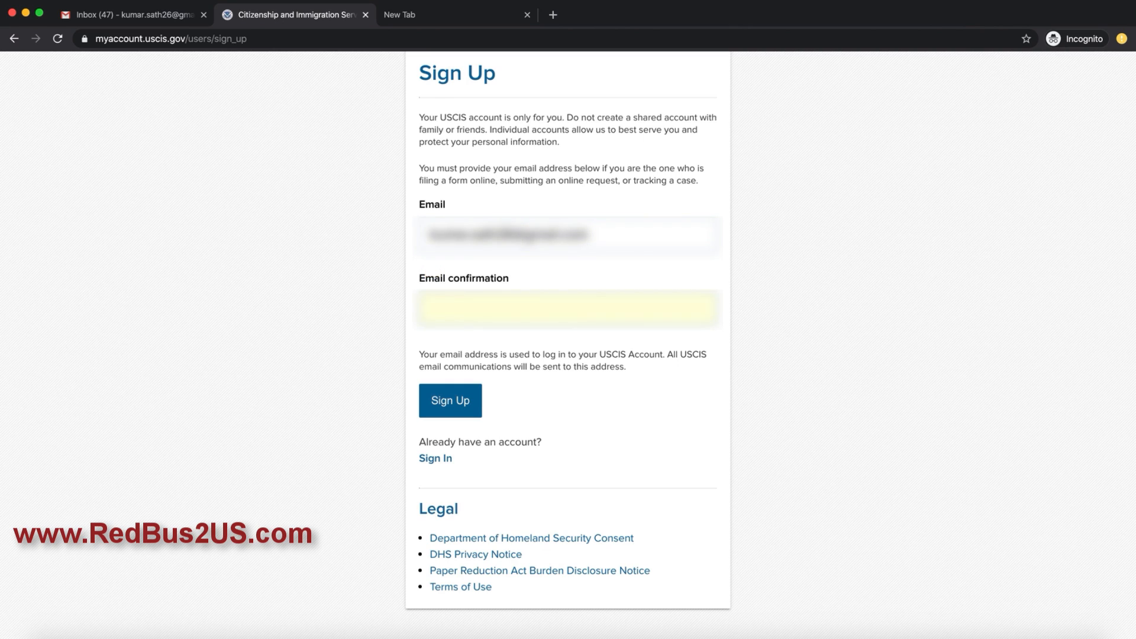
# Step: Copy the same address into Email confirmation and submit the sign-up request
pyautogui.write('kumar.sa')
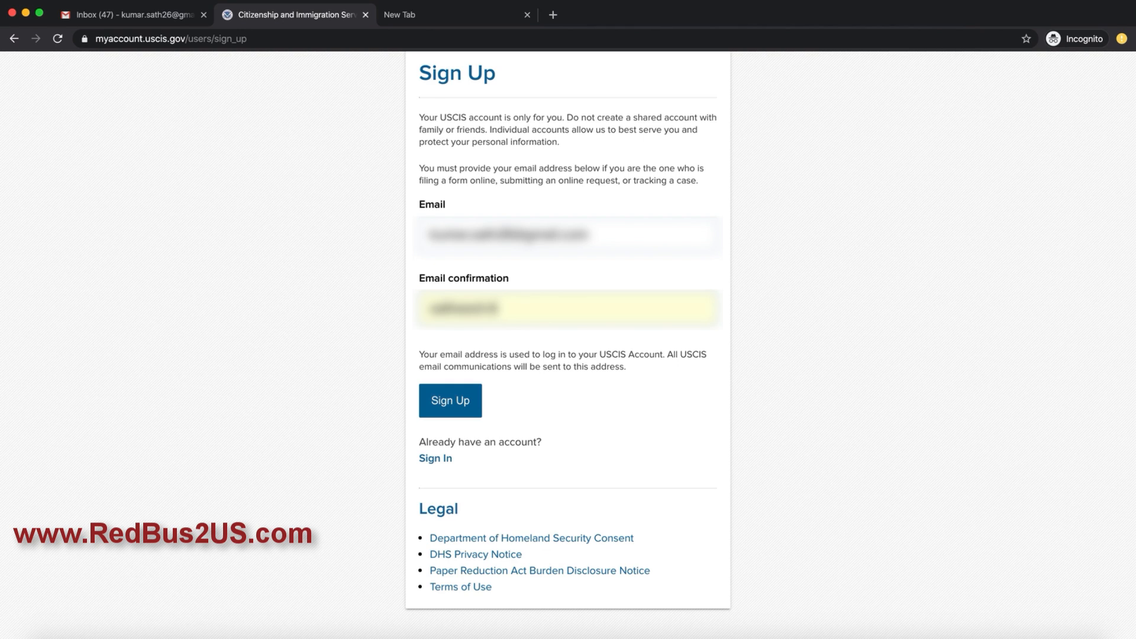
pyautogui.press('BackSpace')
pyautogui.press('BackSpace')
pyautogui.press('BackSpace')
pyautogui.press('BackSpace')
pyautogui.press('BackSpace')
pyautogui.press('BackSpace')
pyautogui.press('BackSpace')
pyautogui.press('BackSpace')
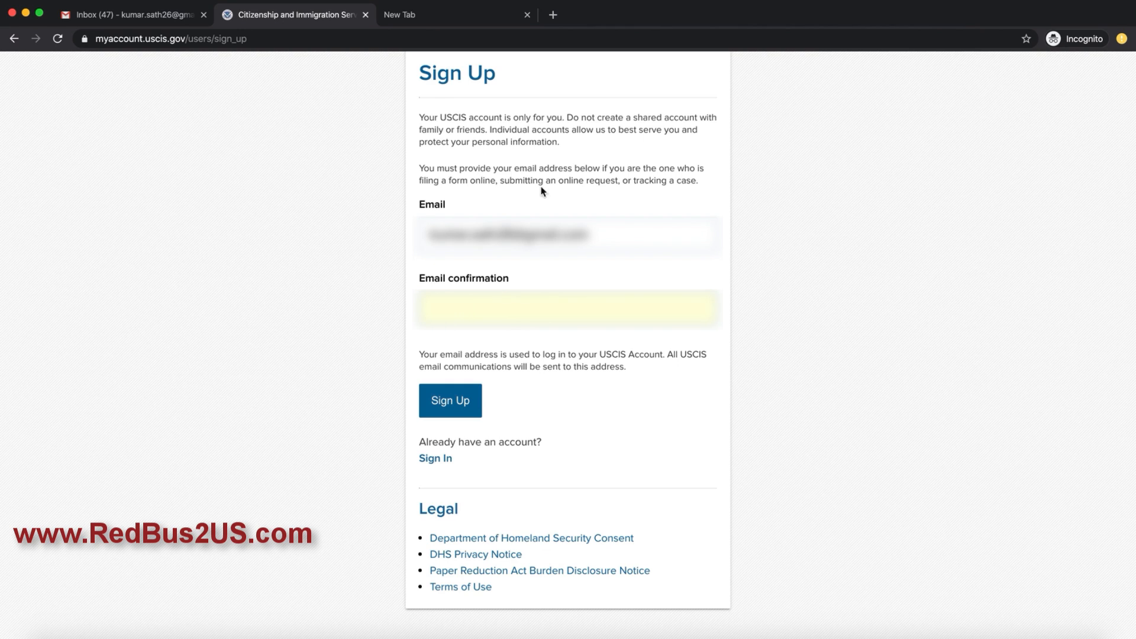
pyautogui.press('BackSpace')
pyautogui.hotkey('shift', 'Tab')
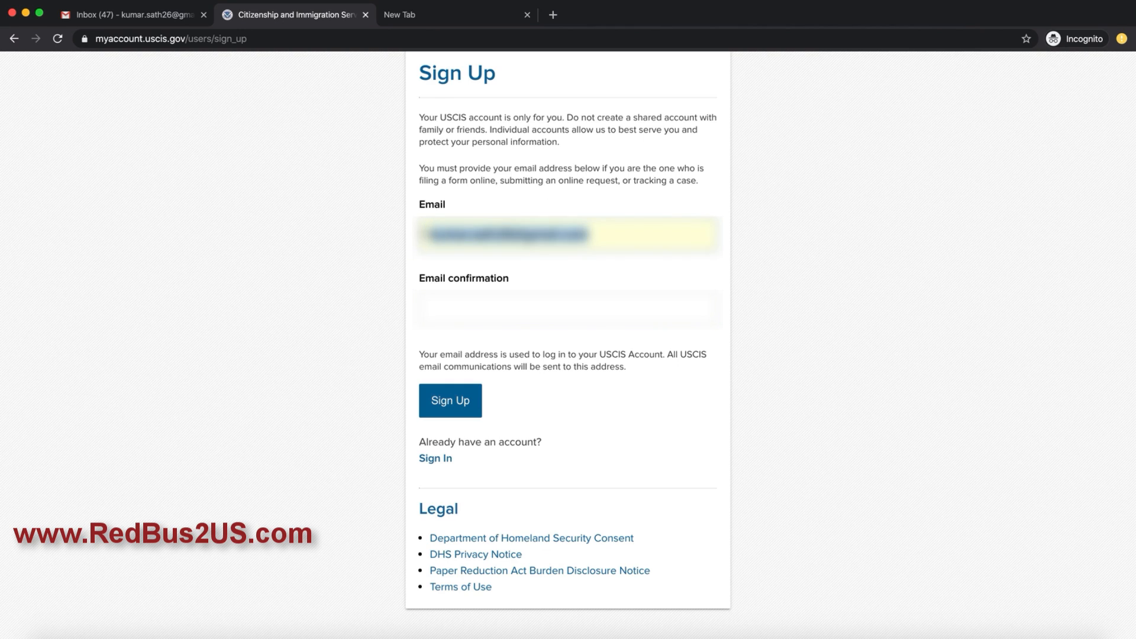
pyautogui.hotkey('ctrl', 'c')
pyautogui.press('Tab')
pyautogui.hotkey('ctrl', 'v')
pyautogui.click(461, 407)
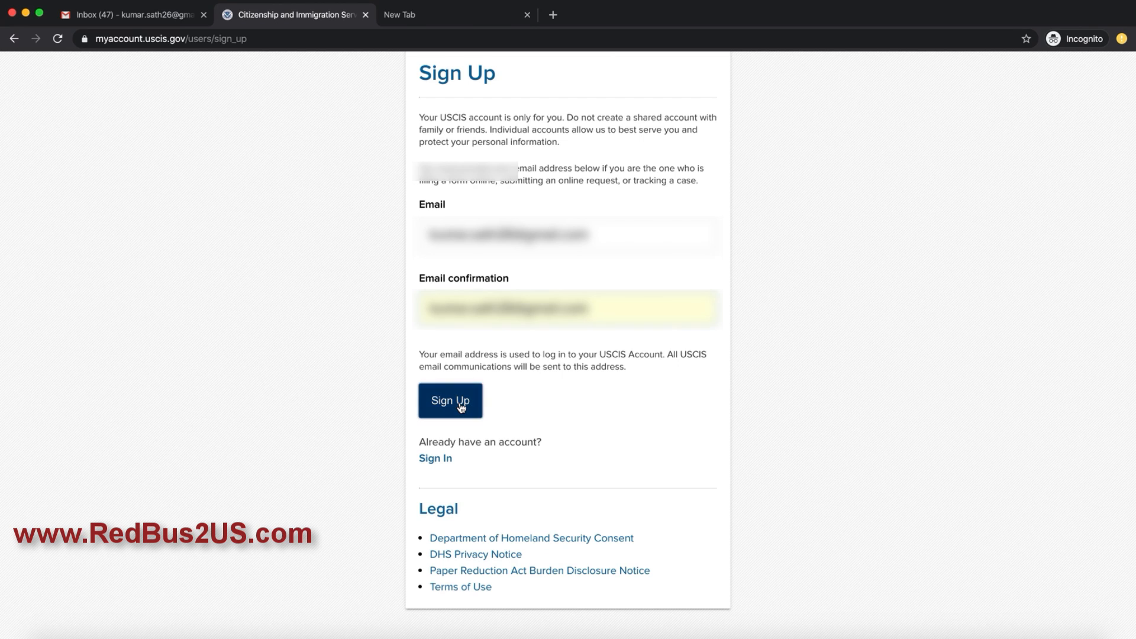
pyautogui.click(461, 407)
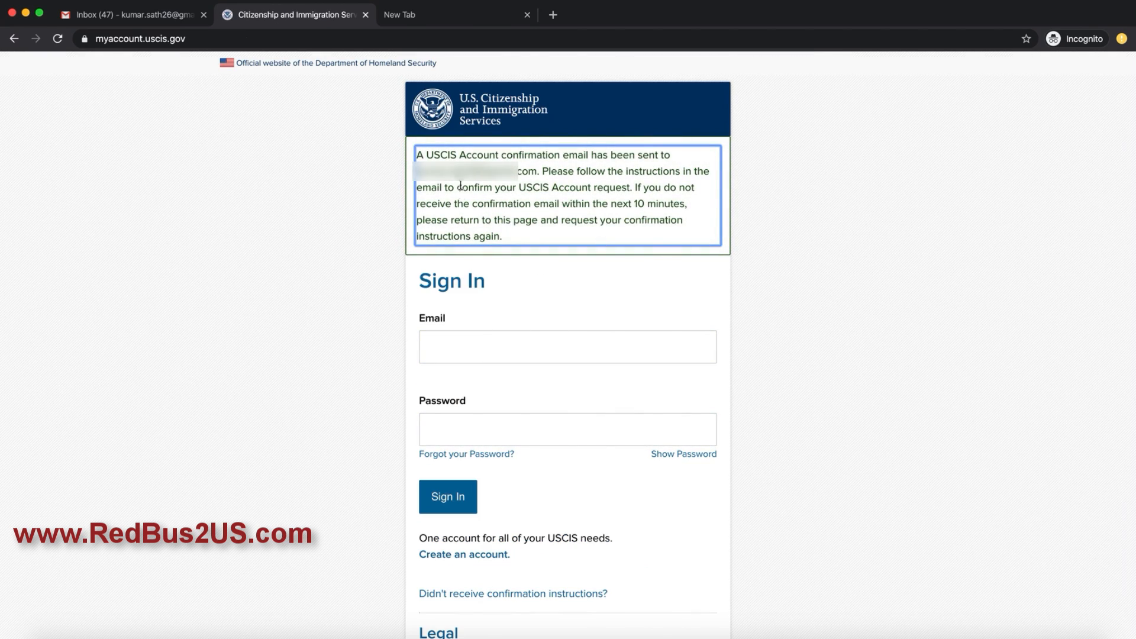
# Step: In Gmail, open MyAccount's Email confirmation instructions message and follow its confirmation link
pyautogui.click(138, 18)
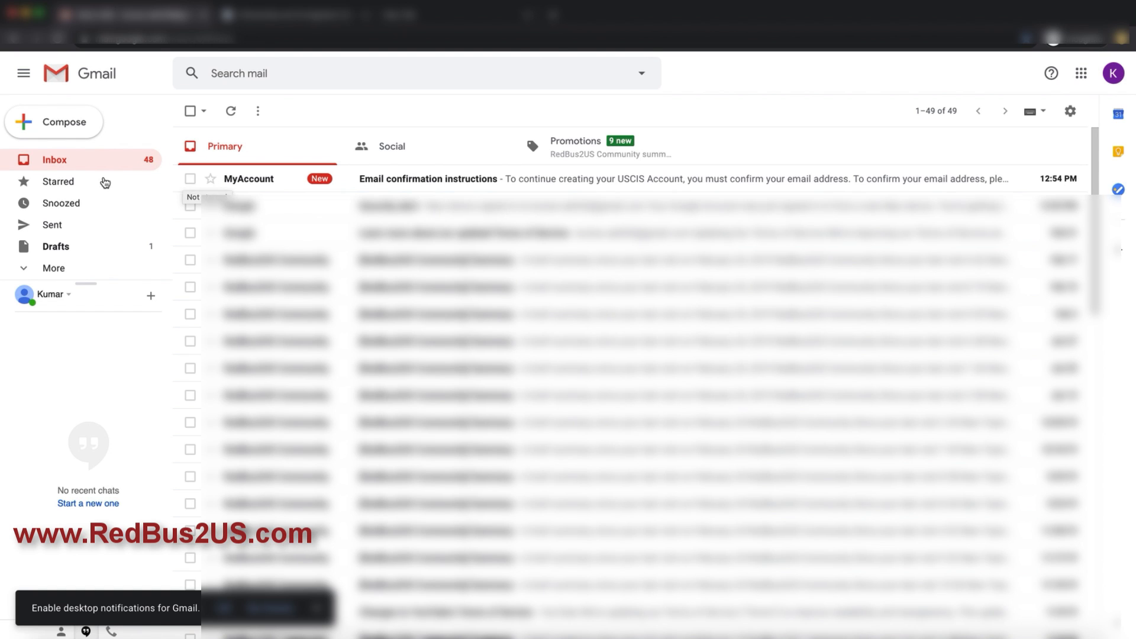
pyautogui.click(264, 180)
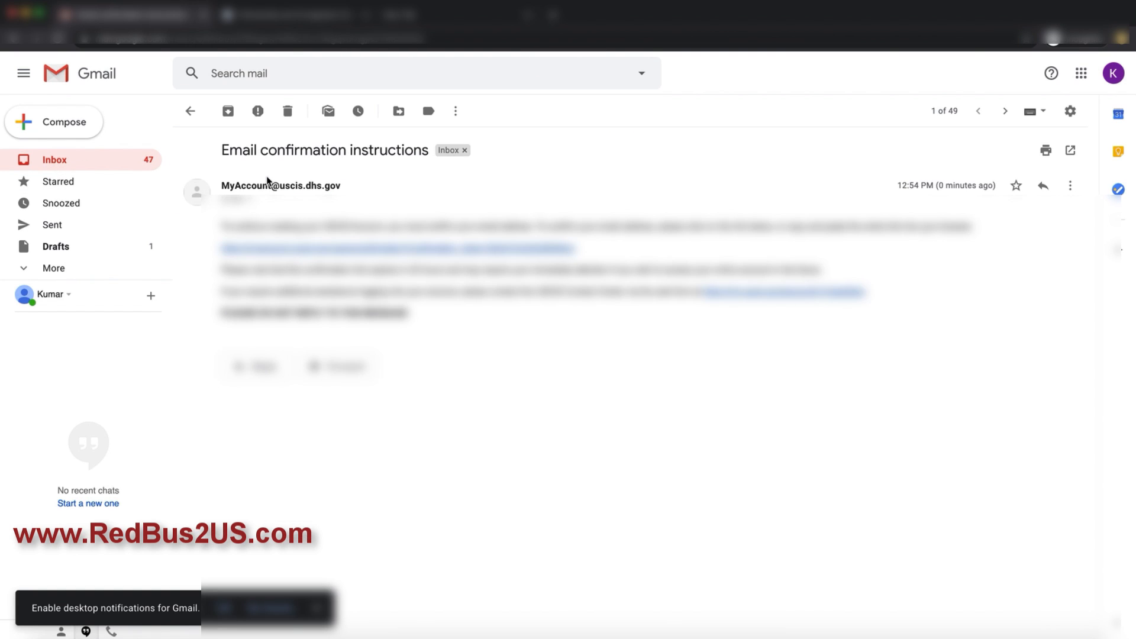
pyautogui.click(420, 253)
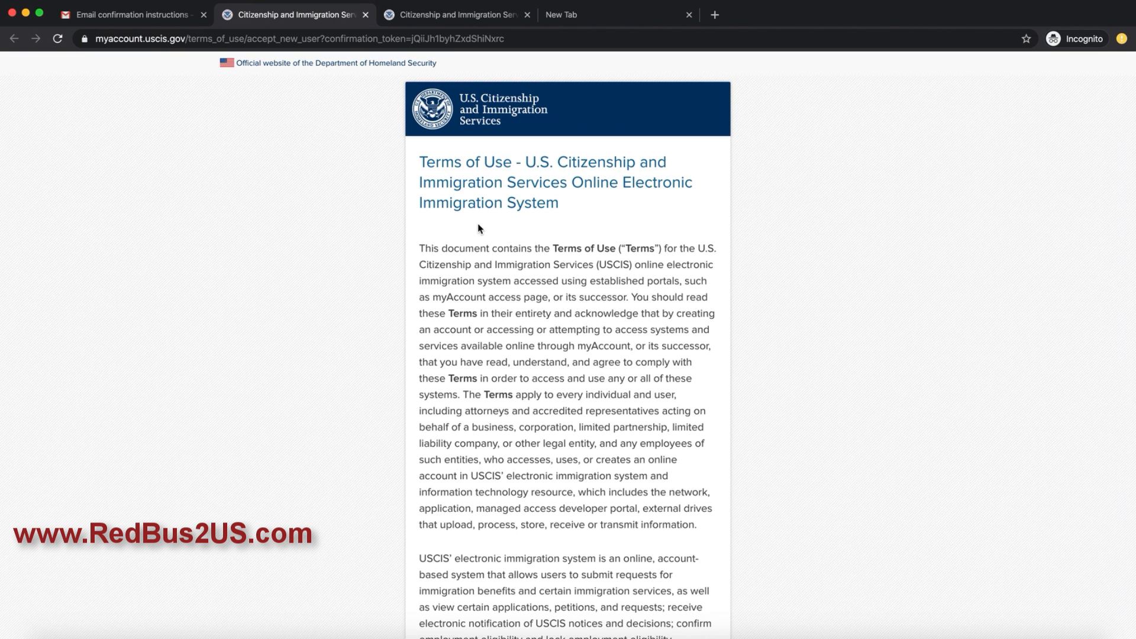
# Step: Read through the Terms of Use, tick 'I Agree to these Terms of Use' and continue
pyautogui.moveTo(440, 243); pyautogui.dragTo(727, 249)
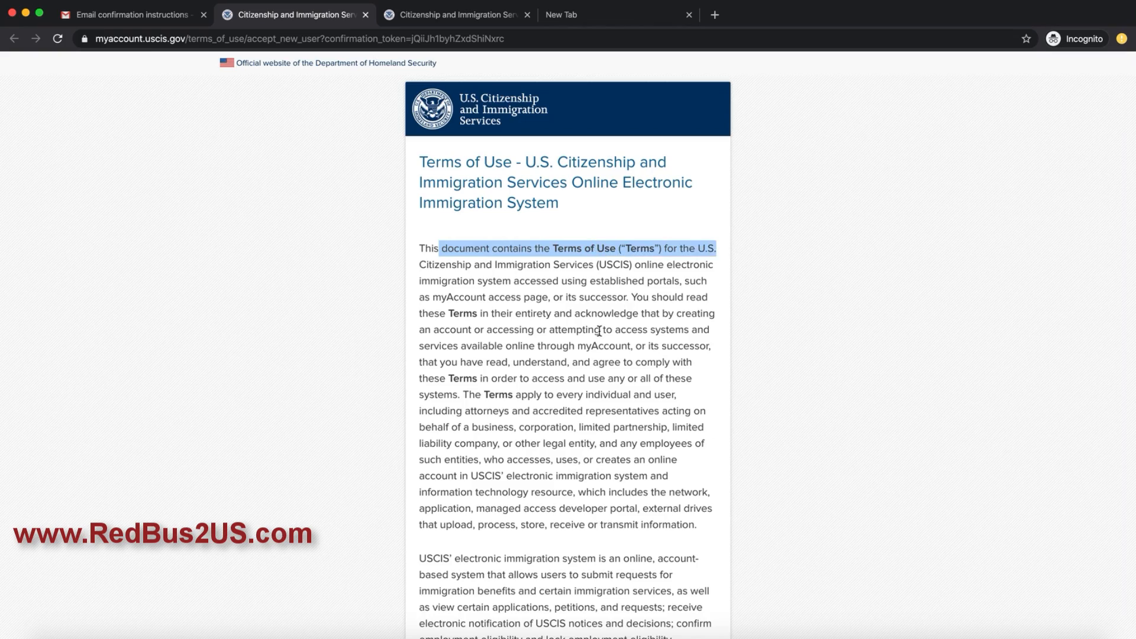
pyautogui.scroll(-3, 596, 327)
pyautogui.scroll(-6, 553, 327)
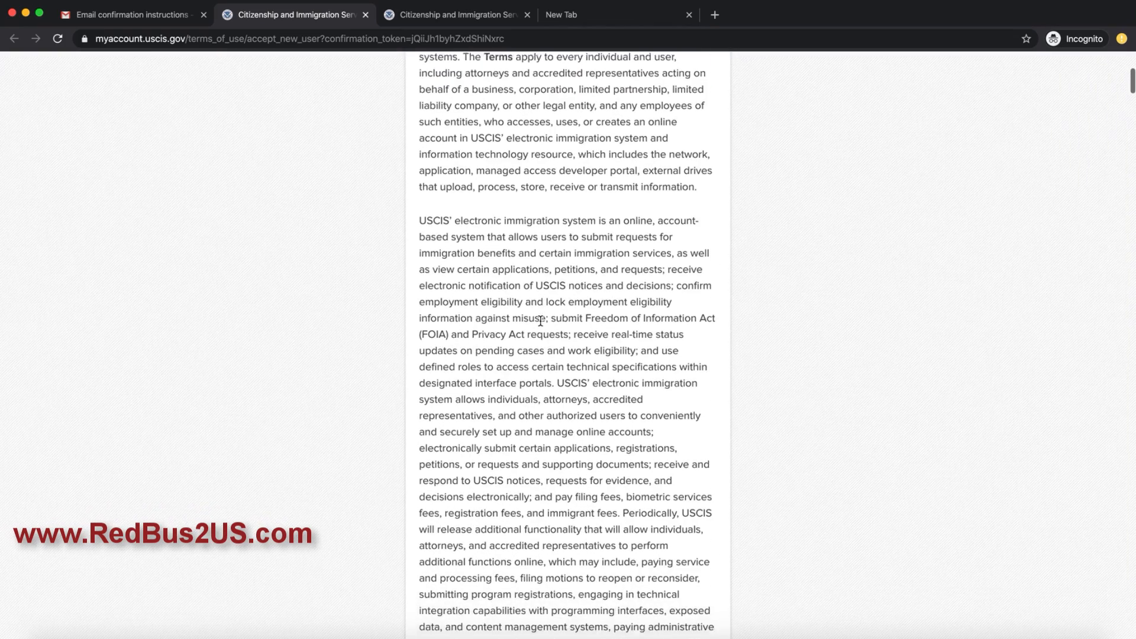
pyautogui.scroll(-18, 527, 262)
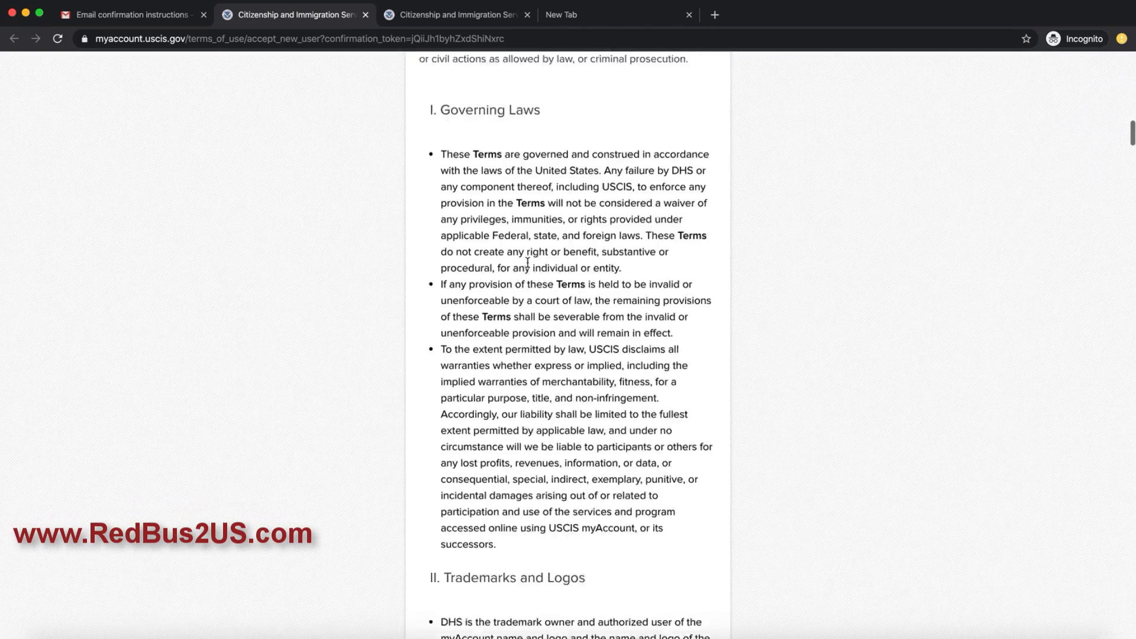
pyautogui.scroll(-15, 526, 258)
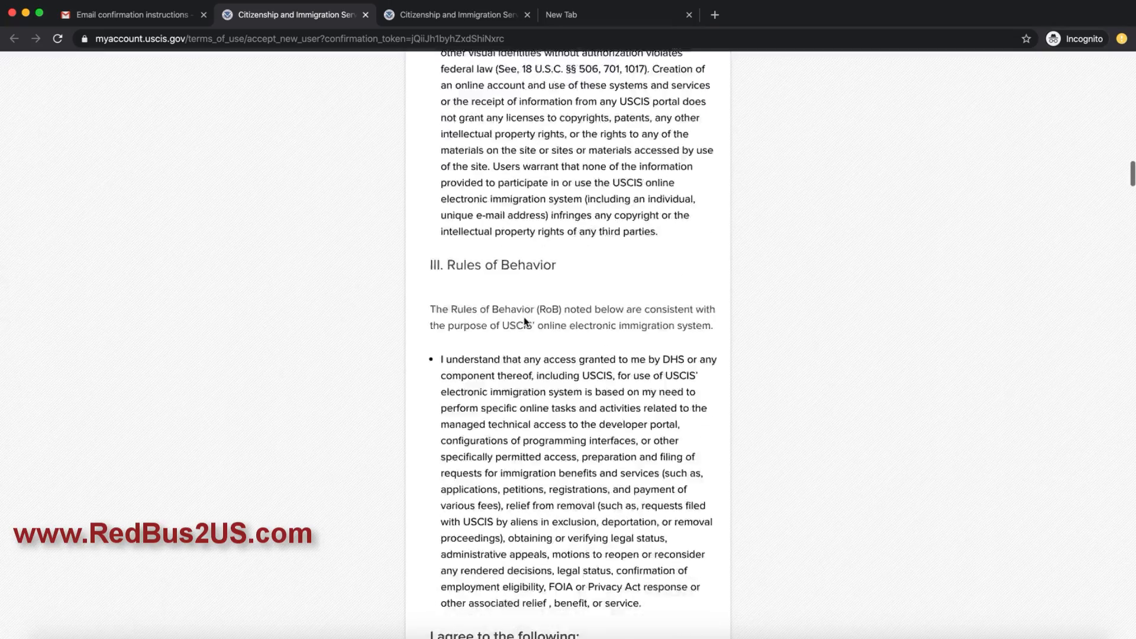
pyautogui.scroll(-20, 514, 285)
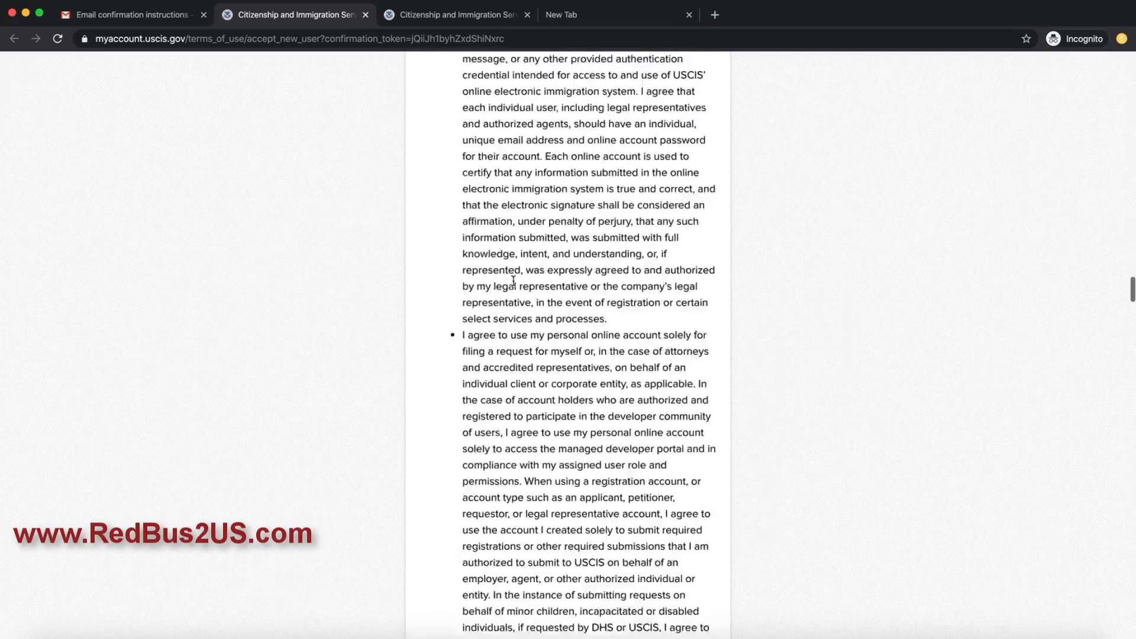
pyautogui.scroll(-20, 514, 279)
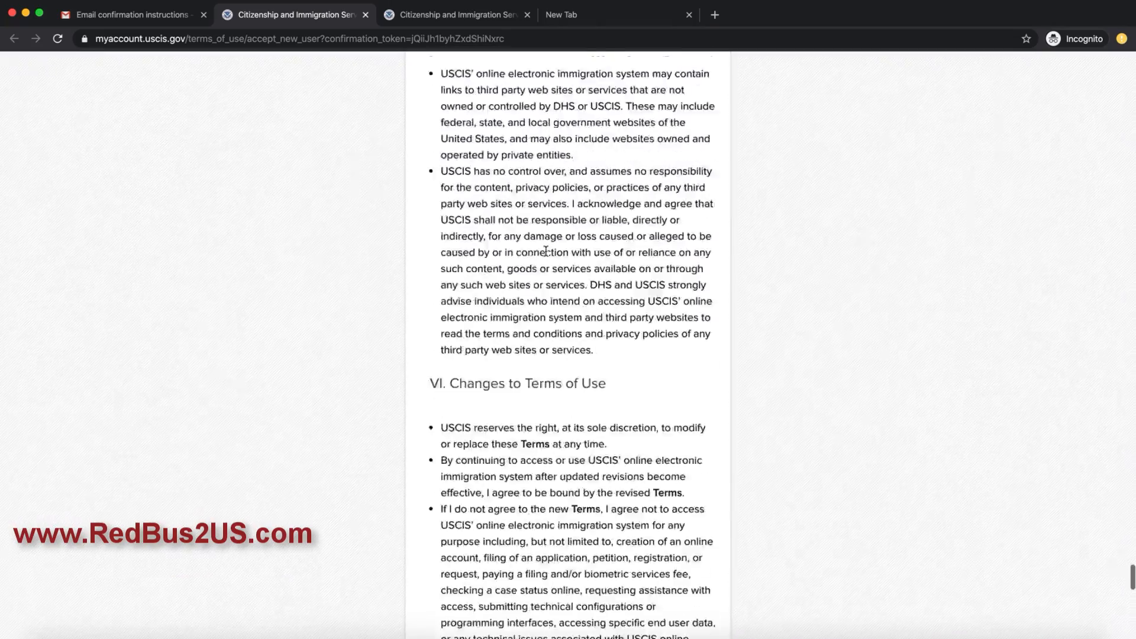
pyautogui.scroll(13, 550, 247)
pyautogui.scroll(-6, 533, 267)
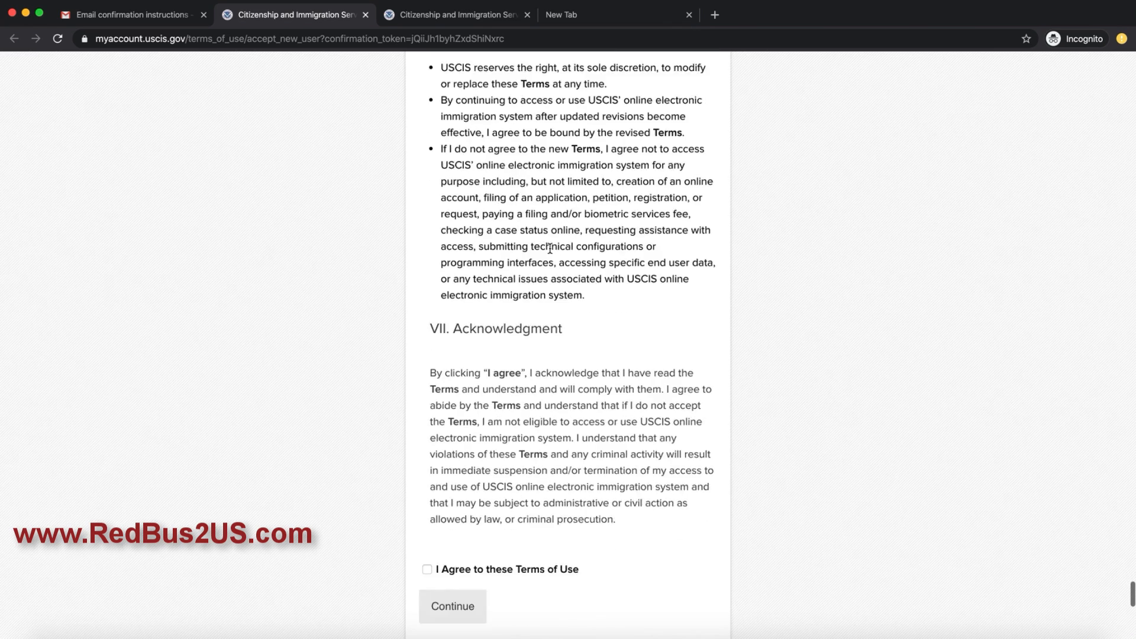
pyautogui.click(427, 328)
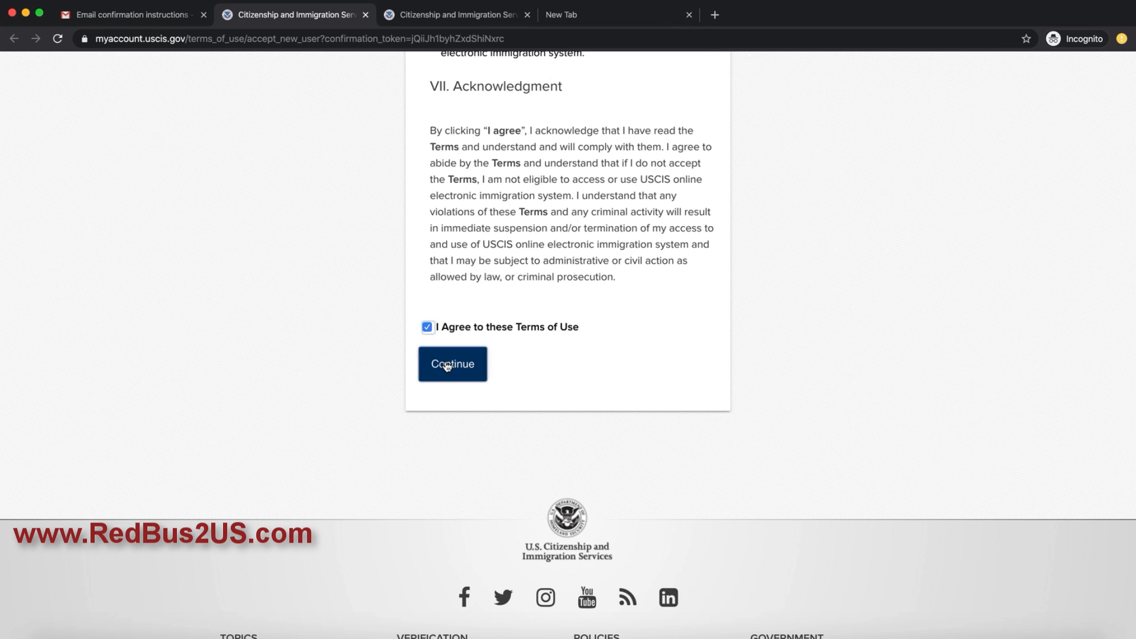
pyautogui.click(452, 363)
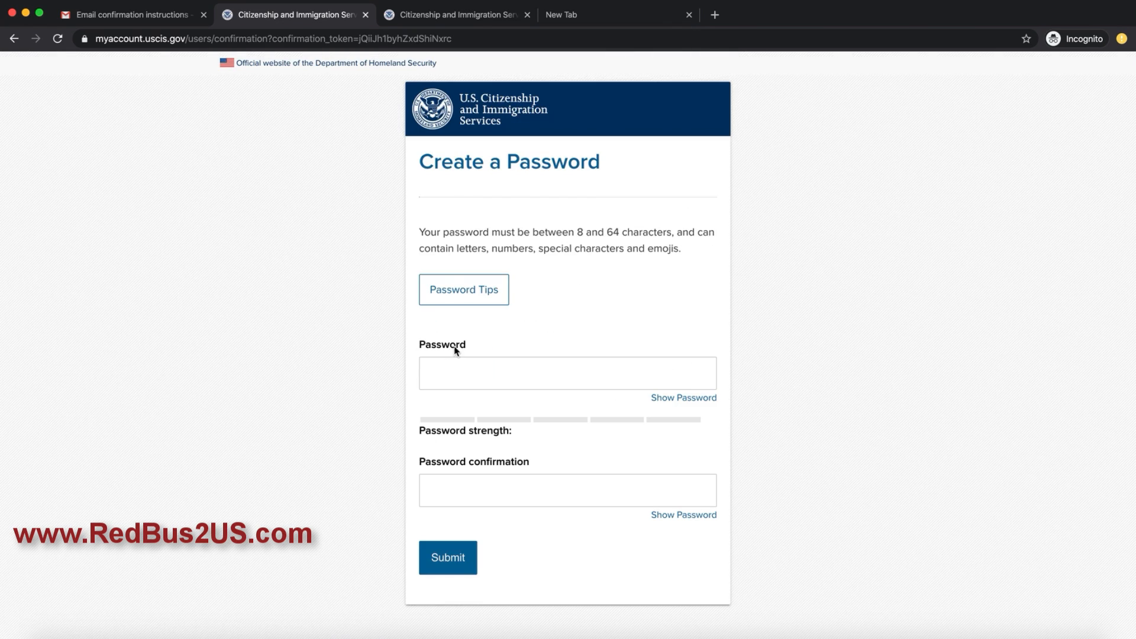
# Step: Create the account password, confirm it, and submit
pyautogui.click(482, 380)
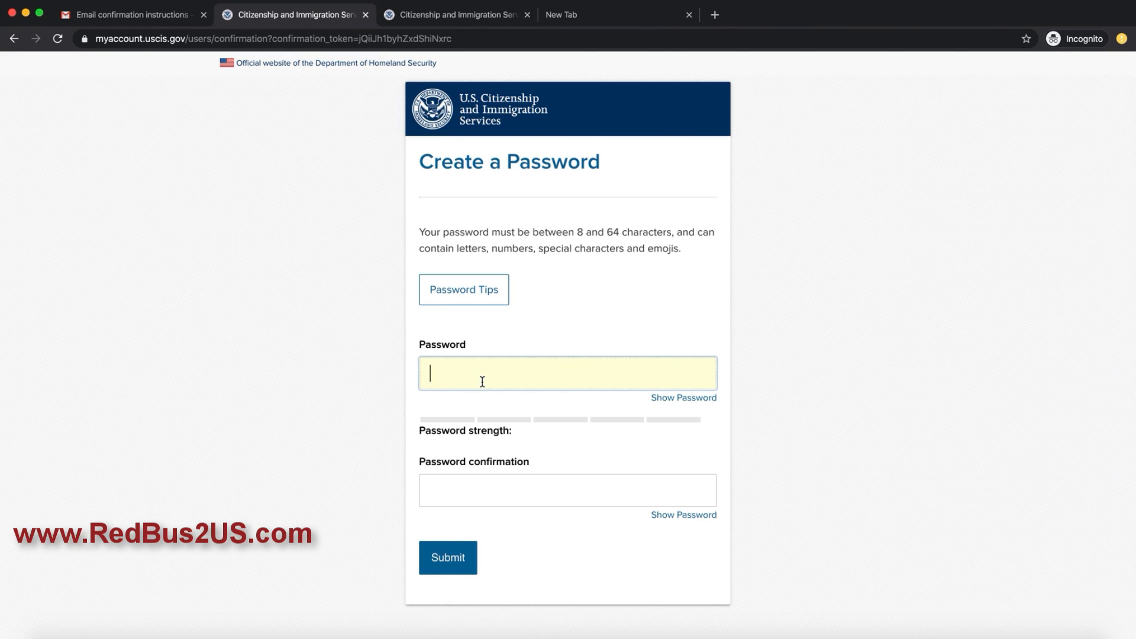
pyautogui.write('•••••••••')
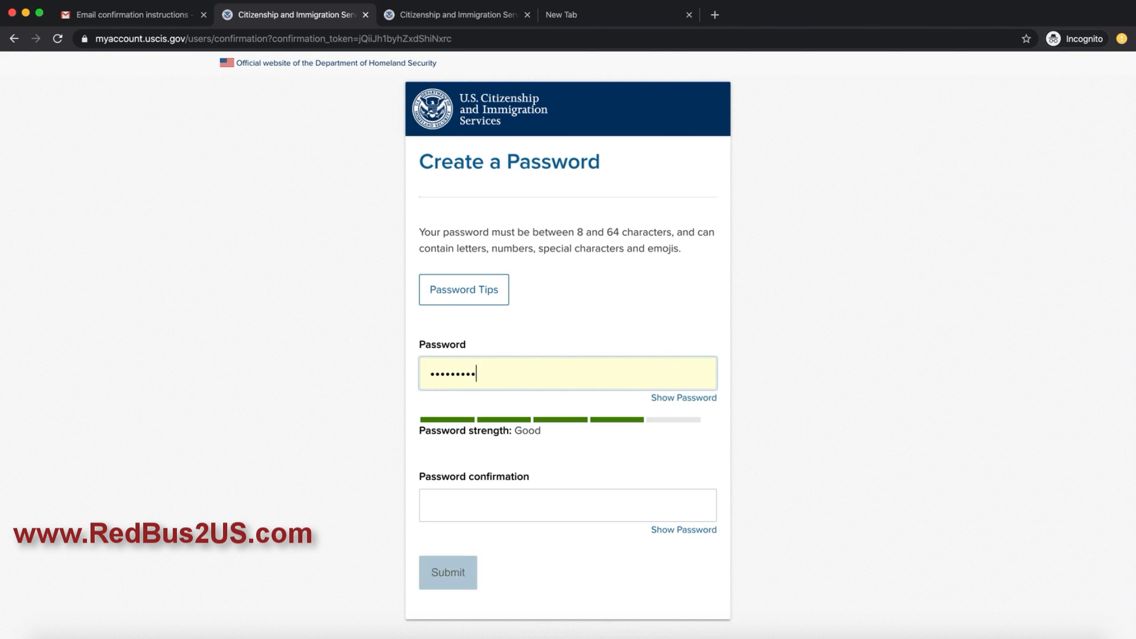
pyautogui.write('•')
pyautogui.press('Tab')
pyautogui.press('Tab')
pyautogui.write('•')
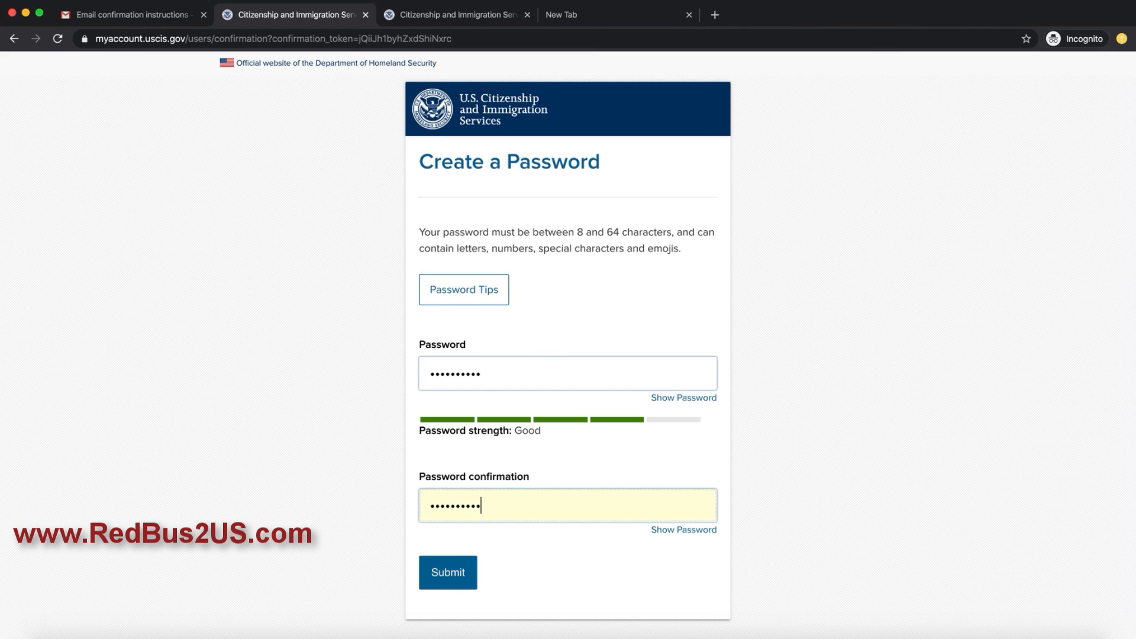
pyautogui.write('•••••••••')
pyautogui.click(448, 577)
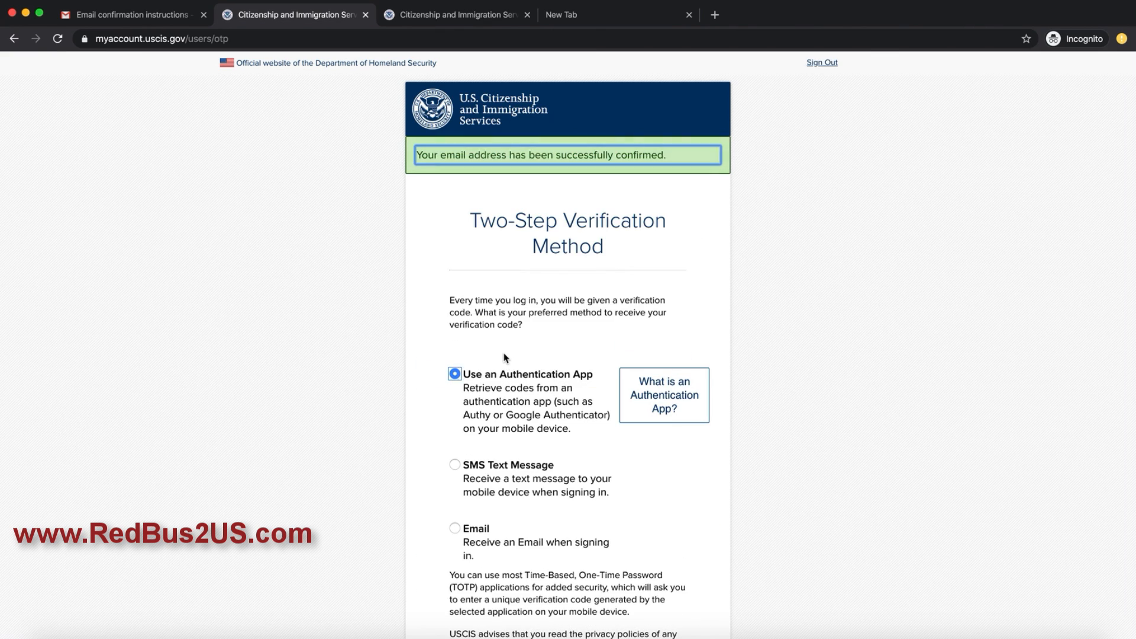
# Step: Choose Email as the two-step verification method and submit
pyautogui.scroll(-5, 477, 248)
pyautogui.click(456, 379)
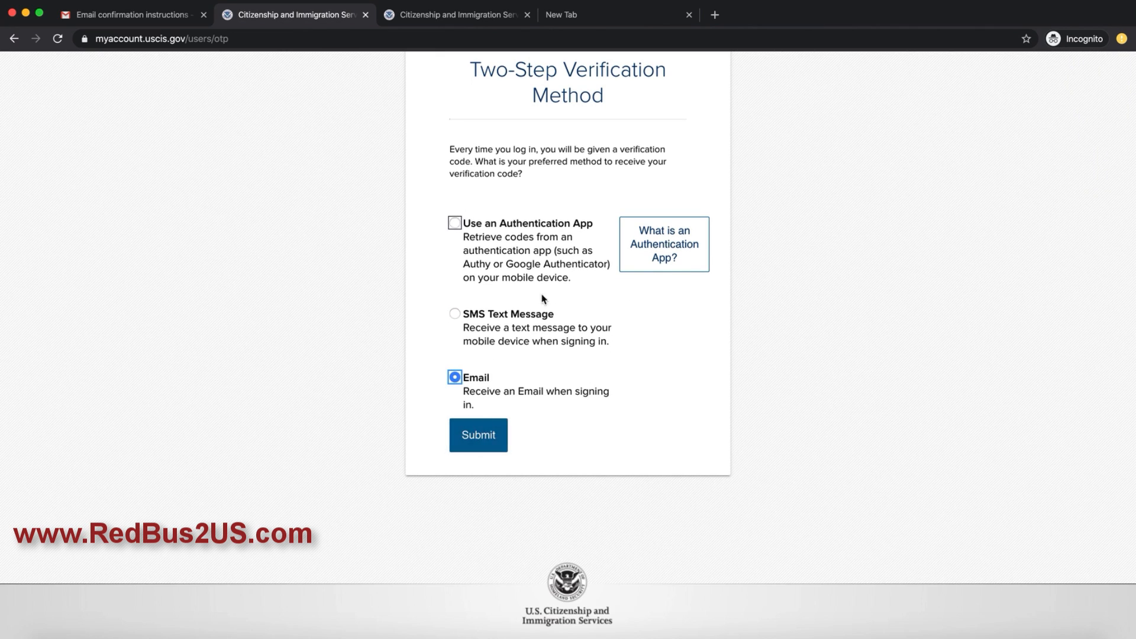
pyautogui.scroll(5, 553, 201)
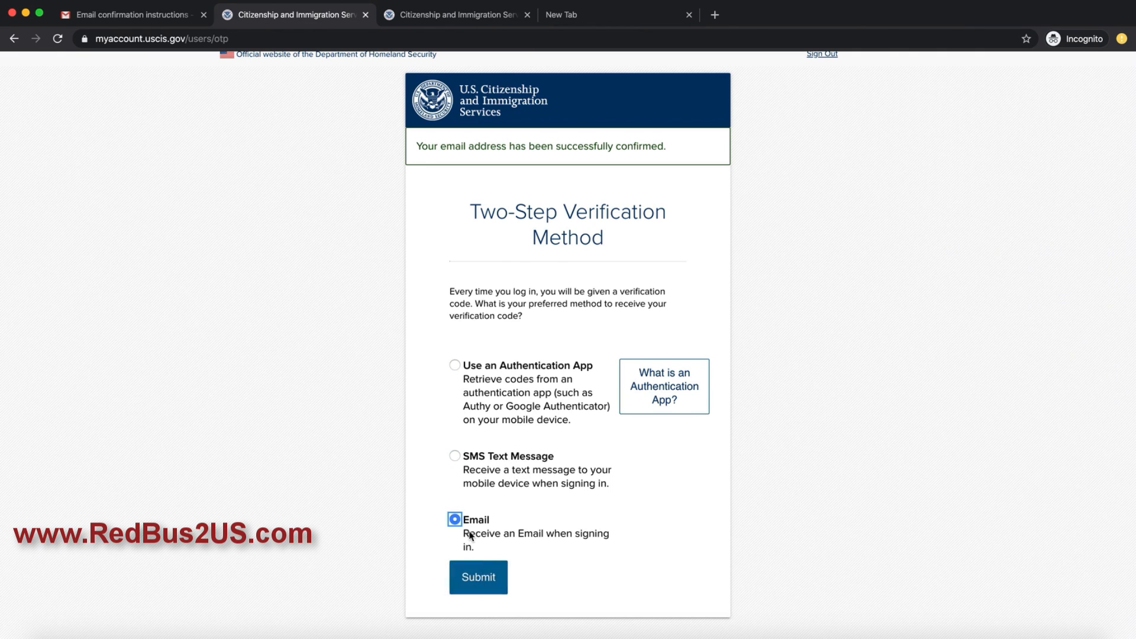
pyautogui.click(477, 578)
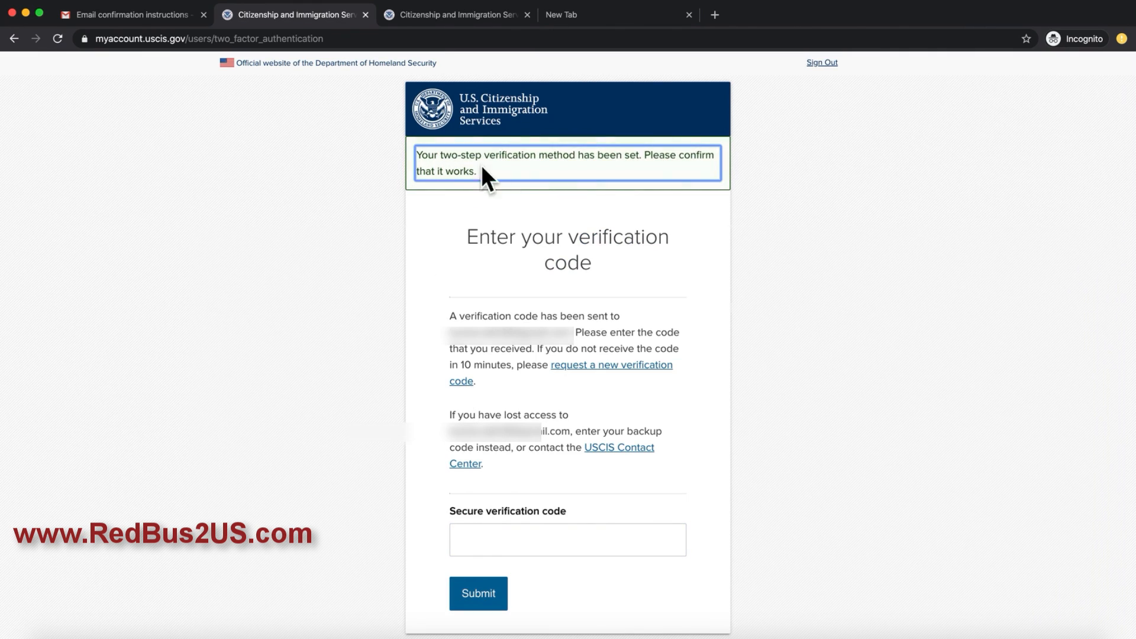
# Step: In Gmail, open the two-step verification email and copy the verification code
pyautogui.click(116, 15)
pyautogui.click(68, 162)
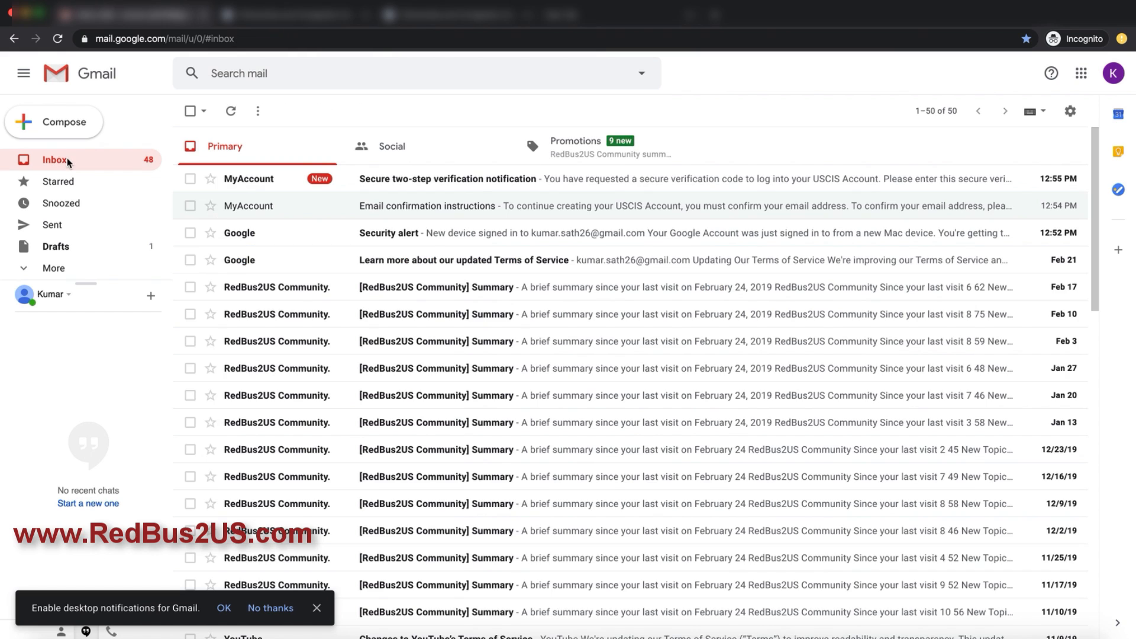
pyautogui.click(290, 182)
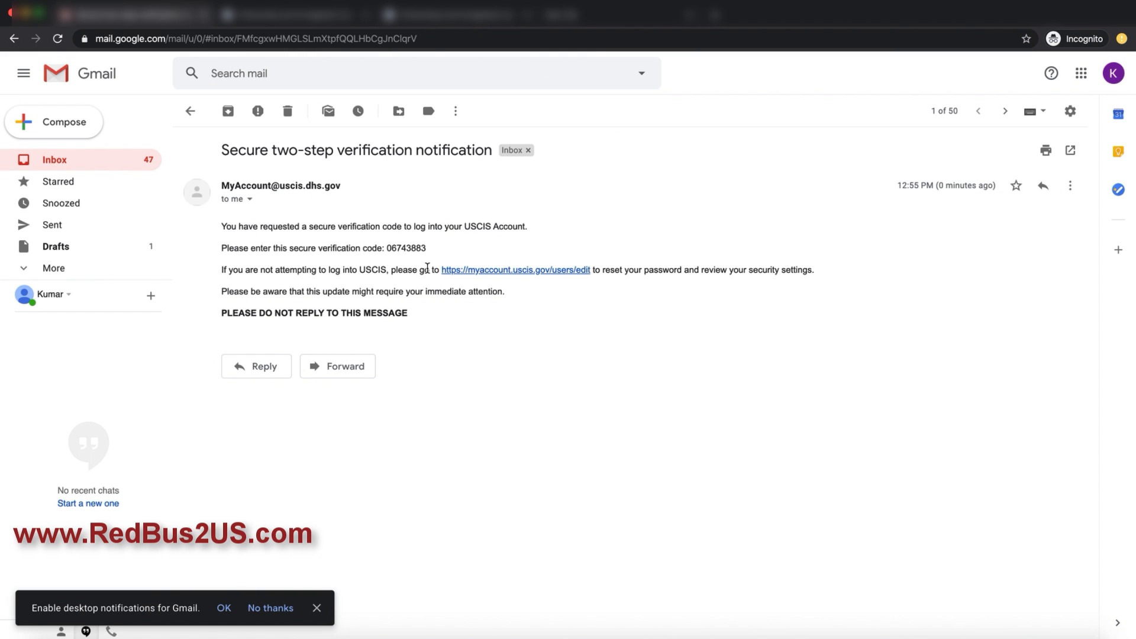
pyautogui.doubleClick(401, 250)
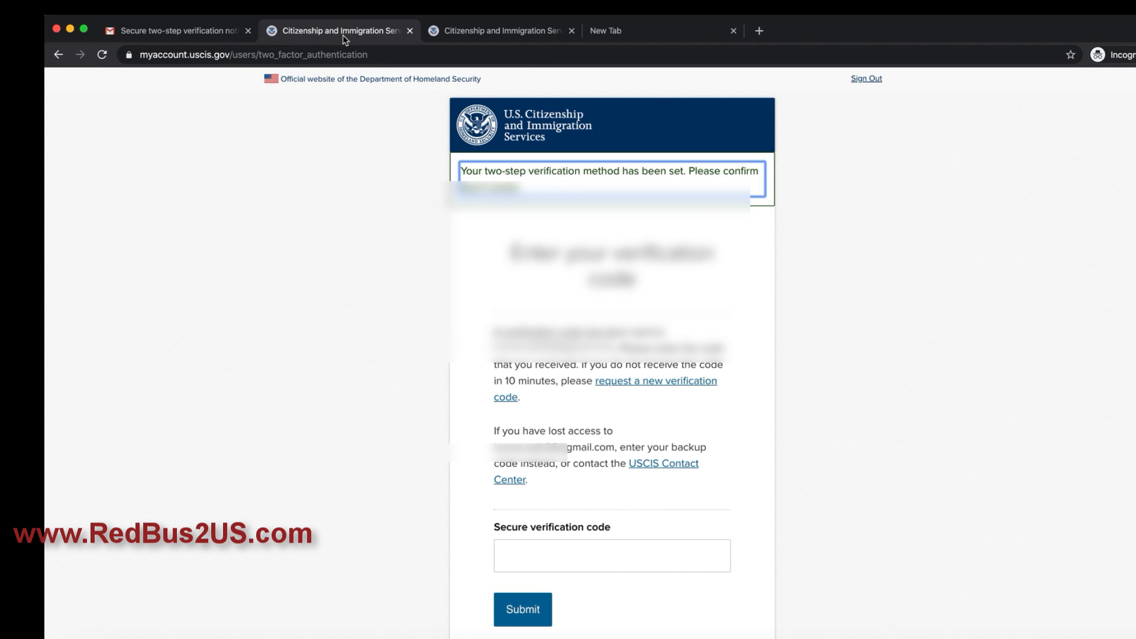
# Step: Paste the emailed code into Secure verification code, submit it, and highlight the backup code
pyautogui.moveTo(495, 350); pyautogui.dragTo(567, 354)
pyautogui.scroll(-2, 552, 379)
pyautogui.click(558, 450)
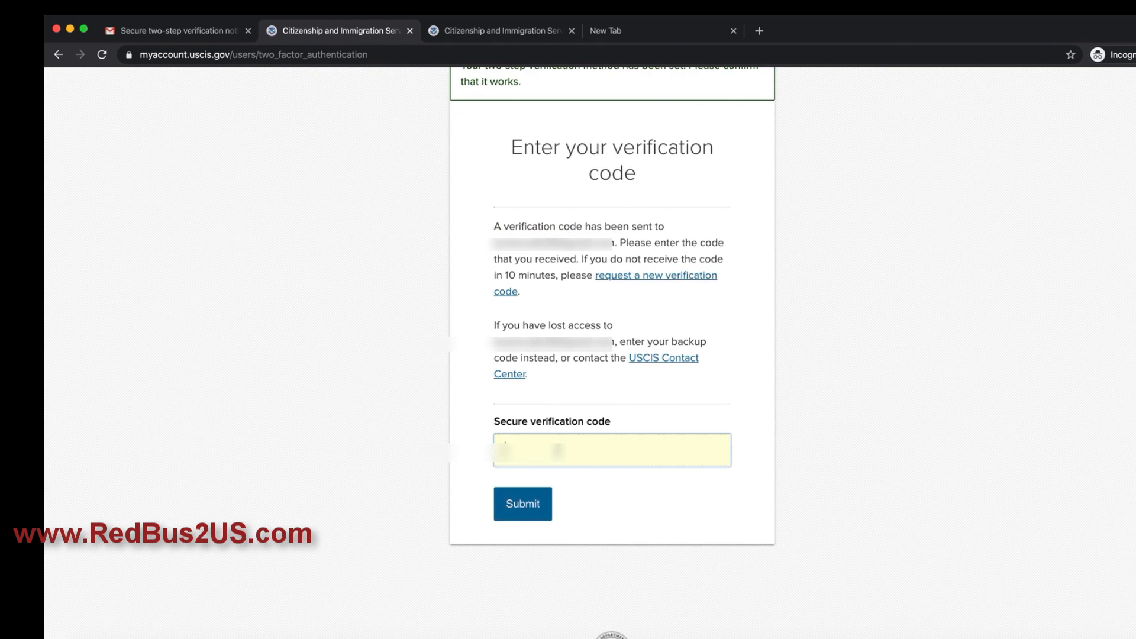
pyautogui.press('super+v')
pyautogui.click(522, 508)
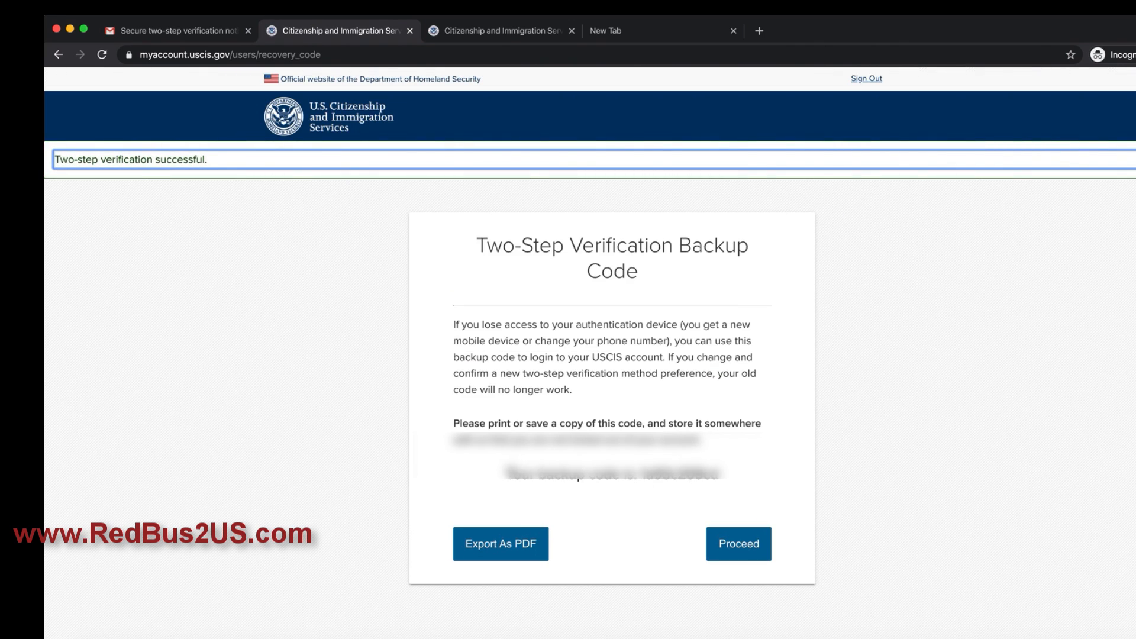
pyautogui.moveTo(504, 474); pyautogui.dragTo(725, 481)
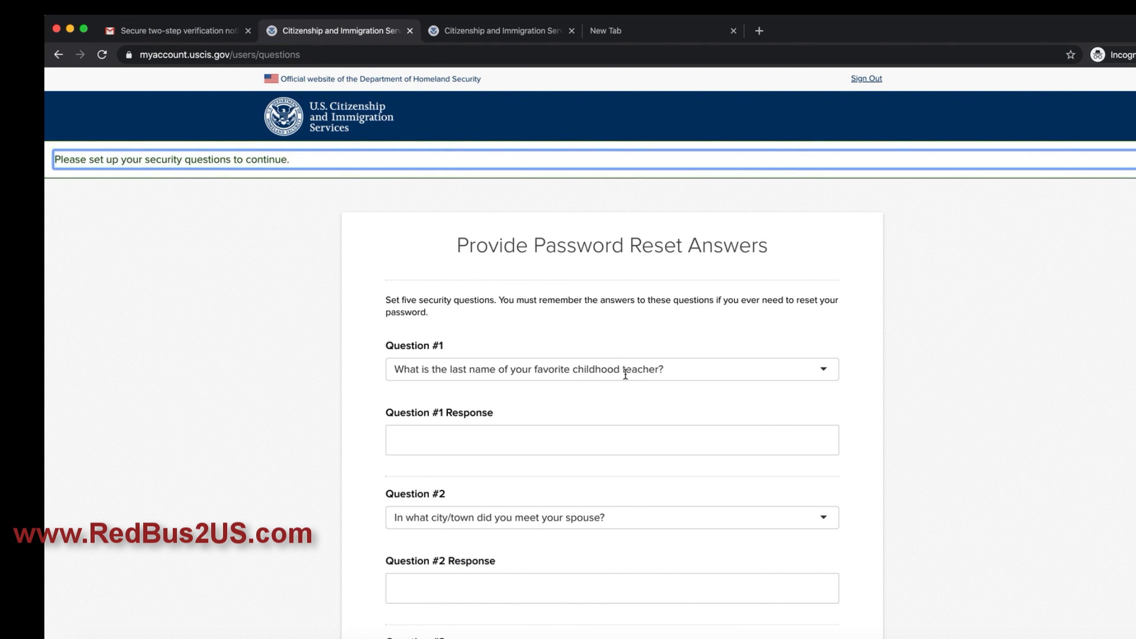
# Step: Set Question #1 to the city where you met your spouse and enter an answer
pyautogui.click(626, 374)
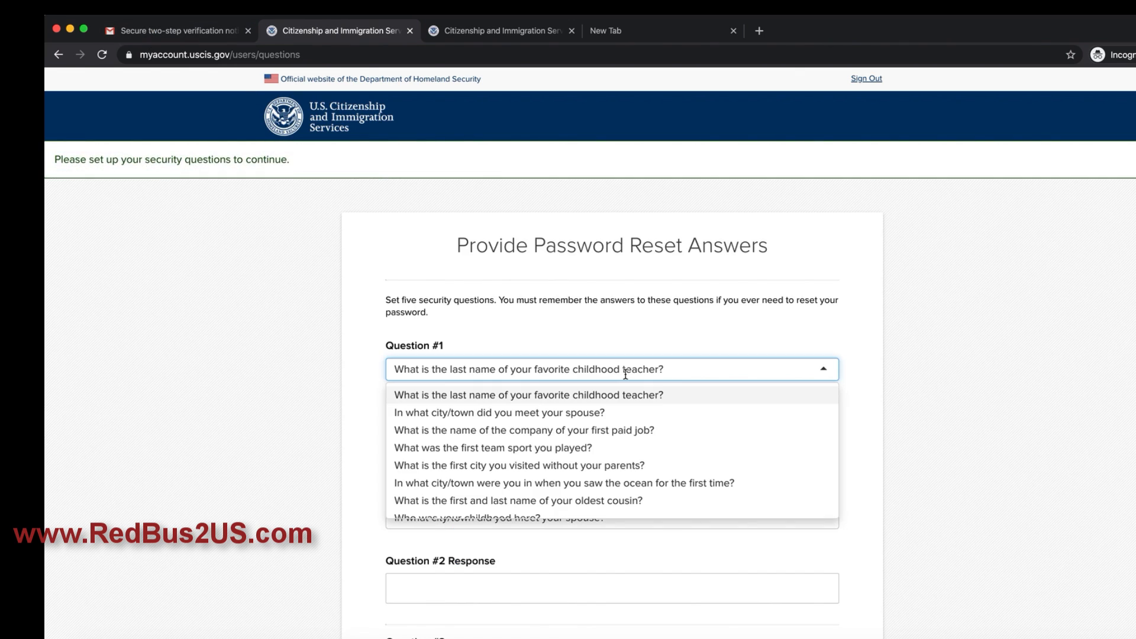
pyautogui.click(619, 395)
pyautogui.click(592, 444)
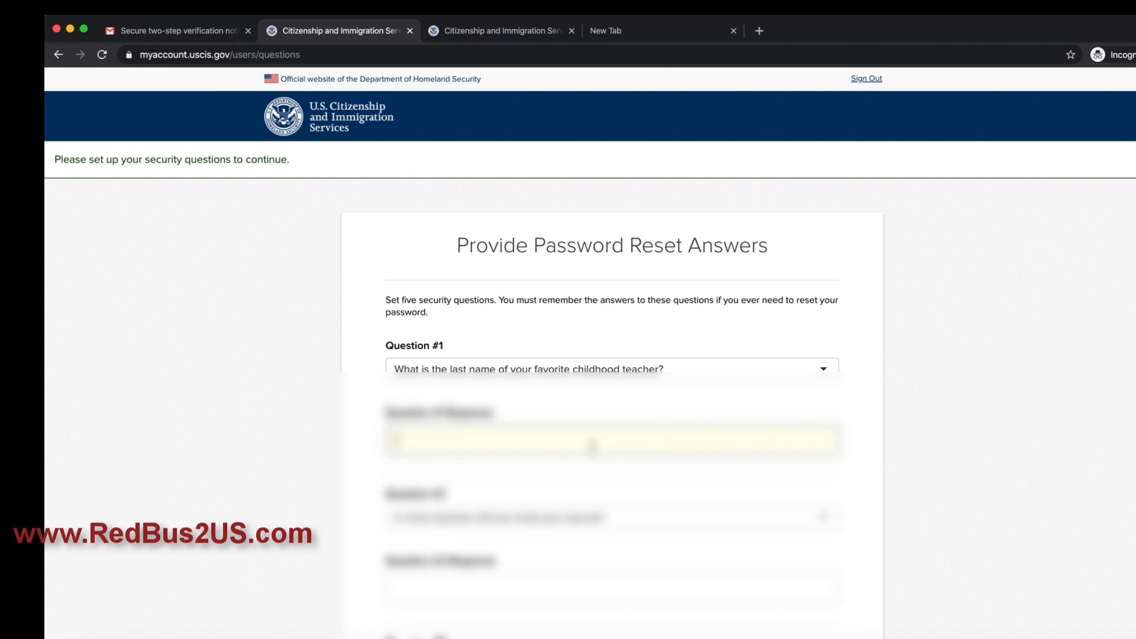
pyautogui.click(601, 364)
pyautogui.click(565, 412)
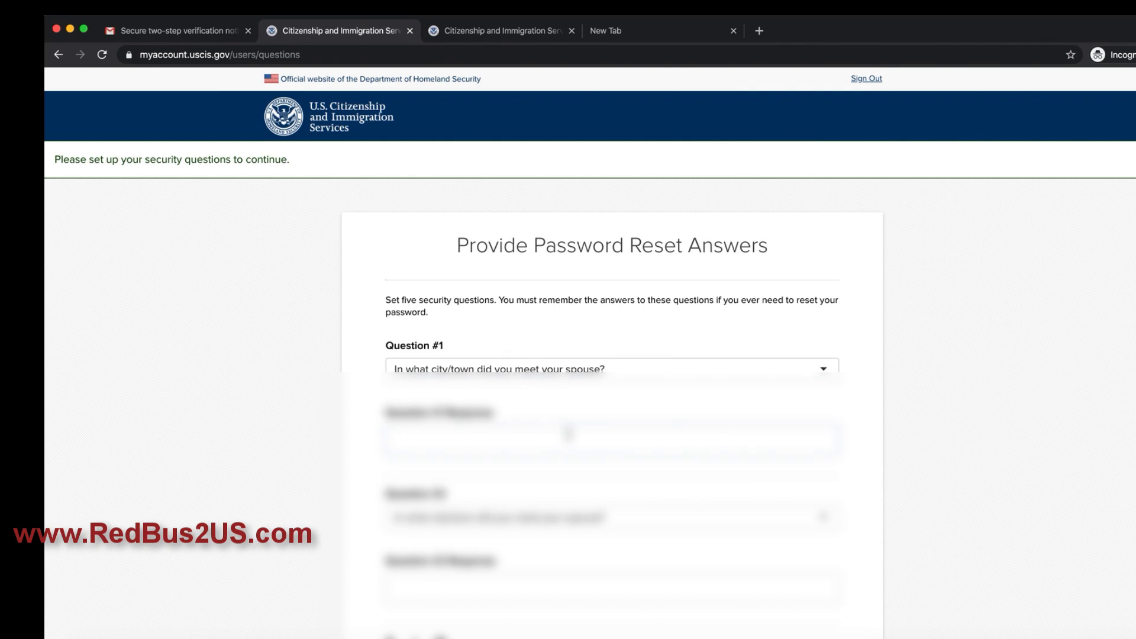
pyautogui.click(562, 443)
pyautogui.write('asdfasdf')
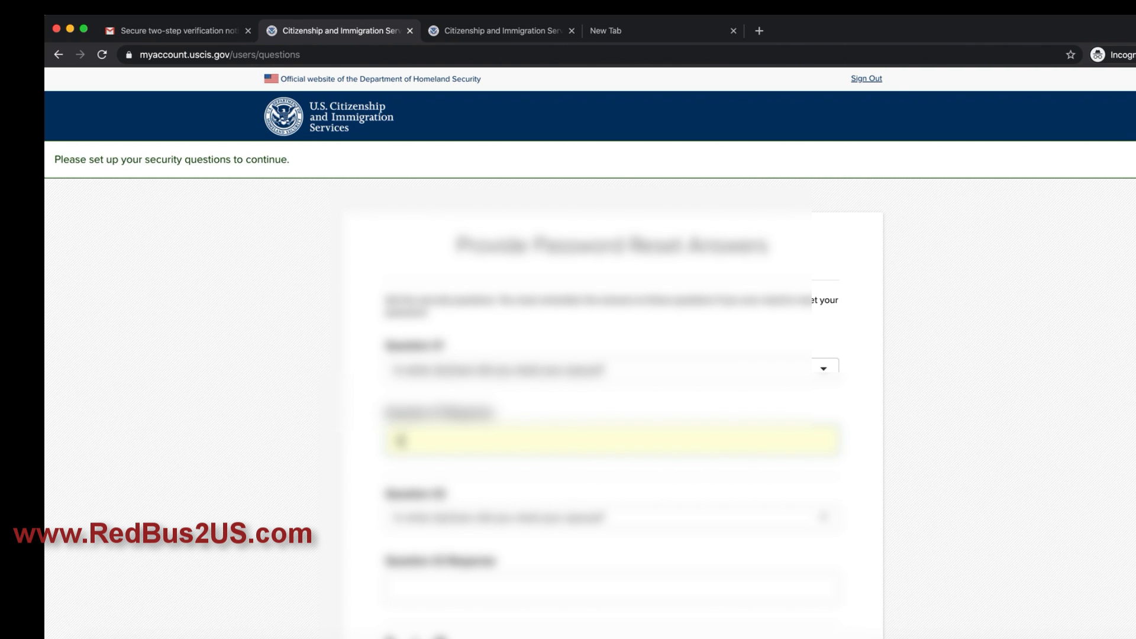
# Step: Pick a different question for Question #2 and submit the security answers
pyautogui.scroll(-3, 597, 444)
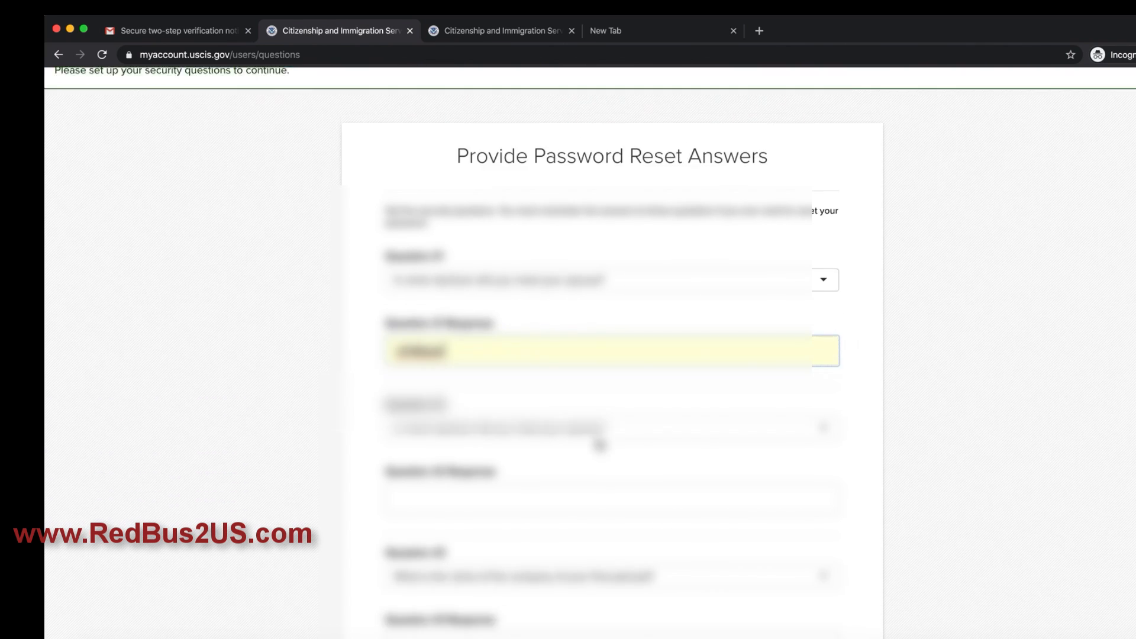
pyautogui.click(533, 477)
pyautogui.click(532, 417)
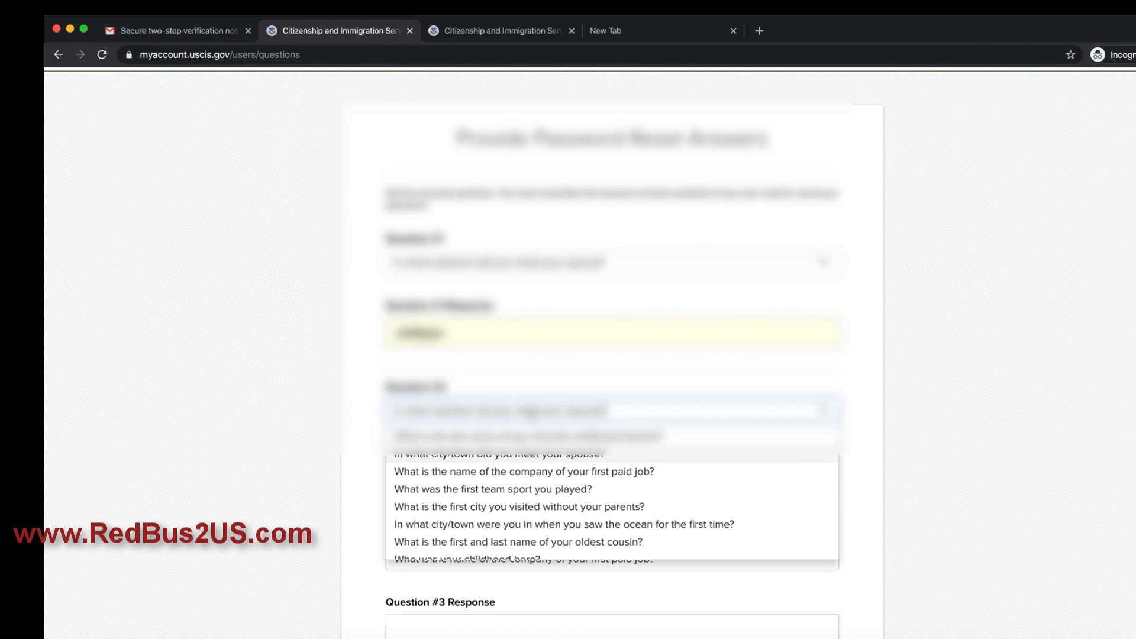
pyautogui.click(535, 446)
pyautogui.click(524, 483)
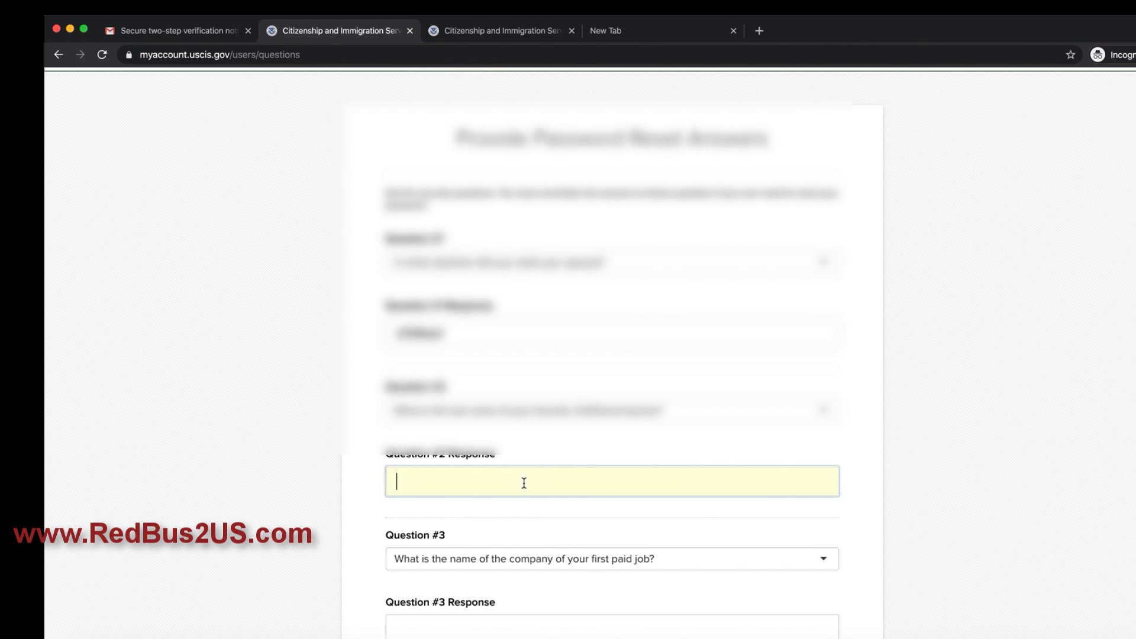
pyautogui.click(420, 512)
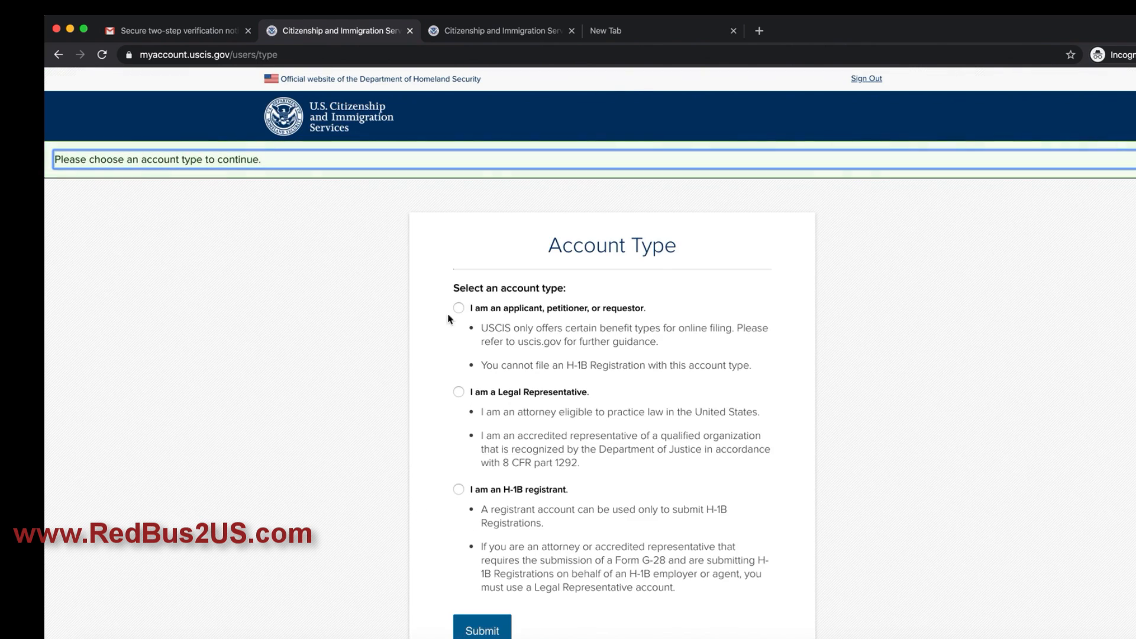
# Step: Choose 'I am an H-1B registrant' as the account type and submit it
pyautogui.click(885, 380)
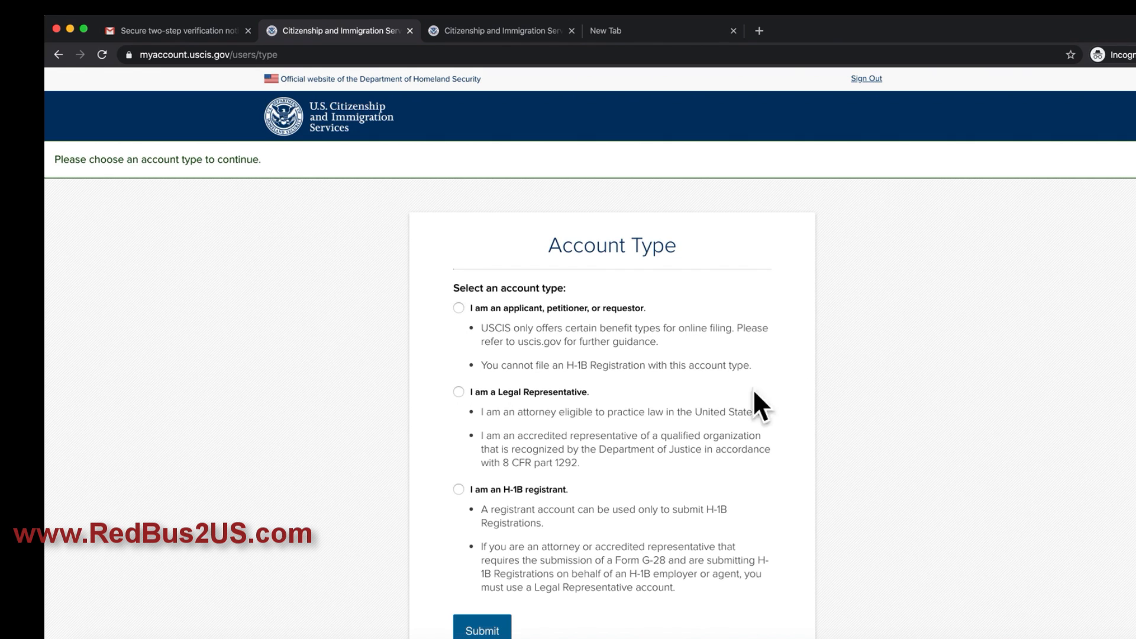
pyautogui.scroll(-1, 767, 404)
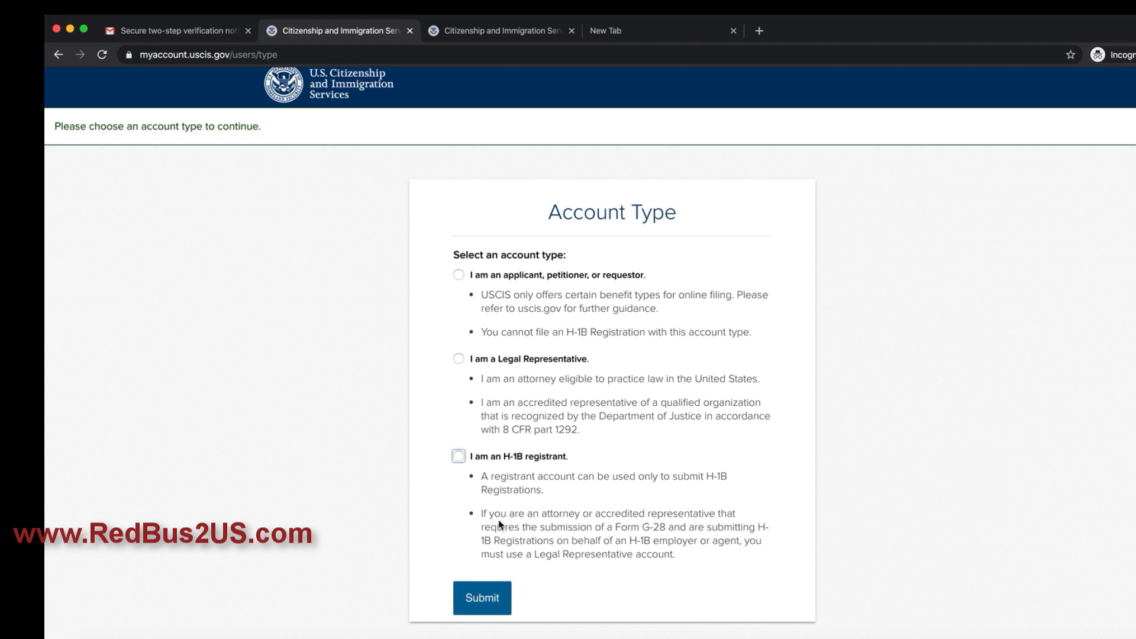
pyautogui.click(460, 456)
pyautogui.click(486, 599)
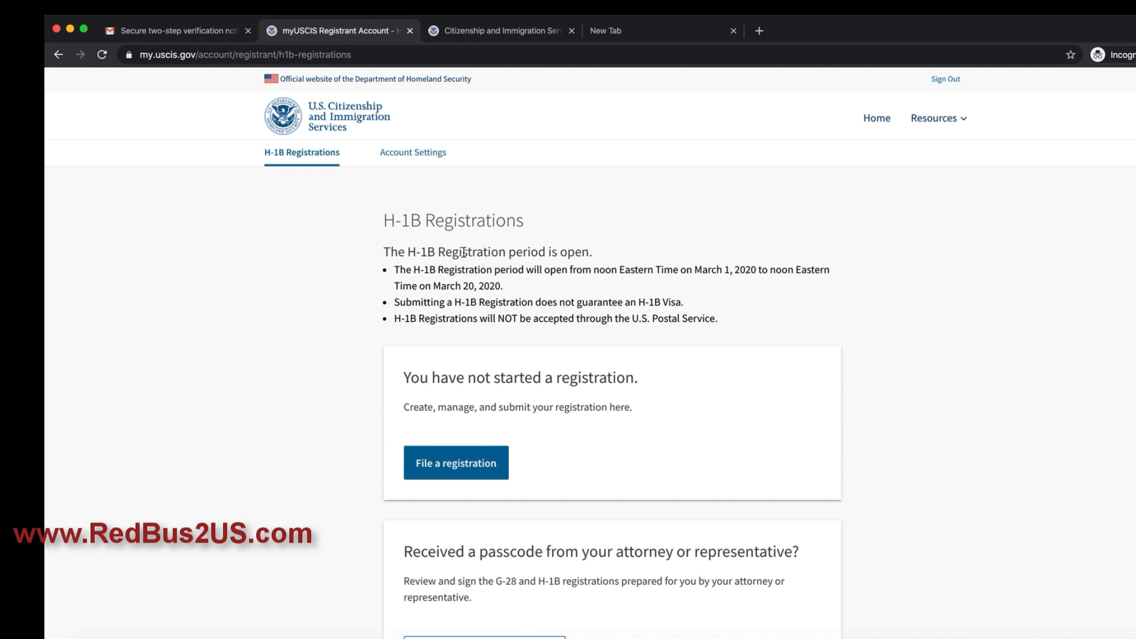
# Step: Review the H-1B Registrations page, noting the open registration period and its dates
pyautogui.moveTo(390, 251); pyautogui.dragTo(608, 260)
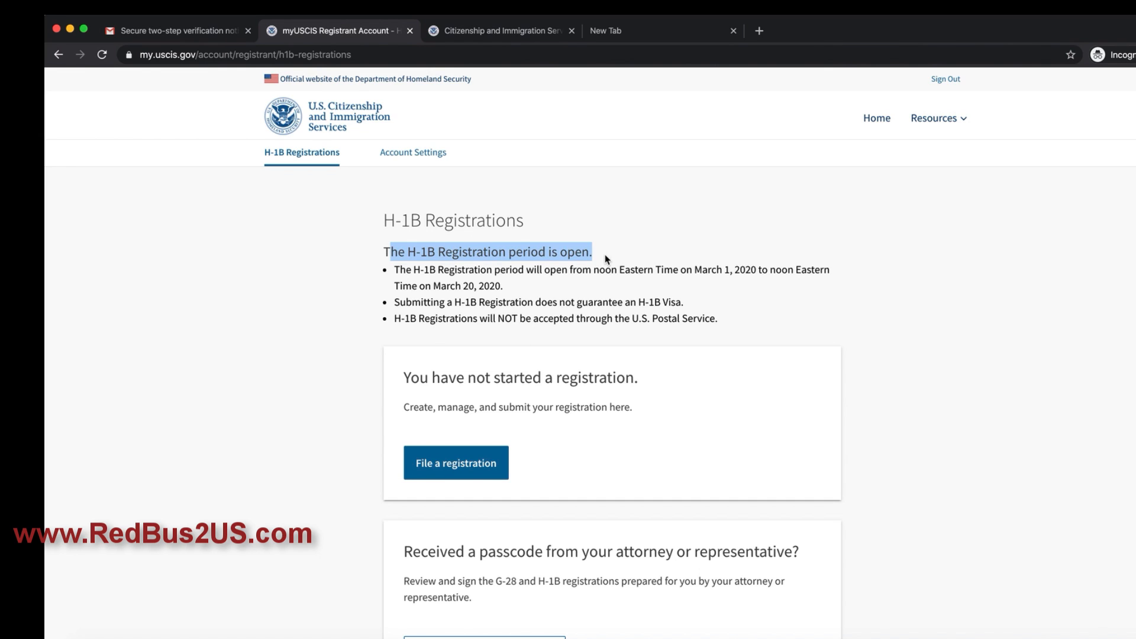
pyautogui.click(538, 283)
pyautogui.moveTo(395, 269); pyautogui.dragTo(473, 286)
pyautogui.click(532, 306)
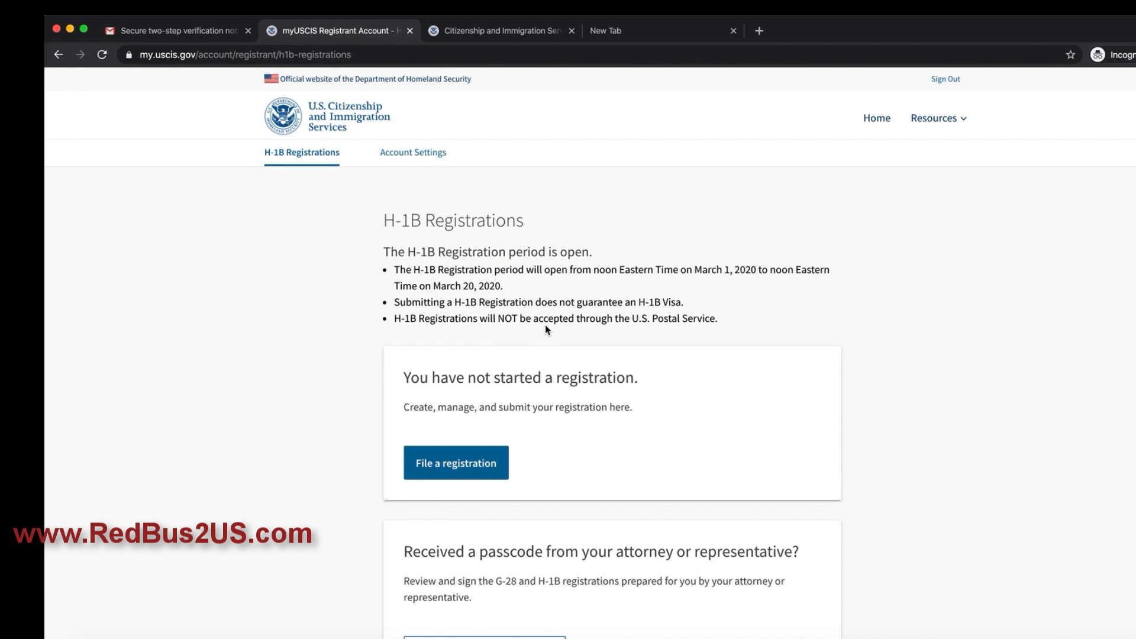
pyautogui.scroll(-3, 472, 333)
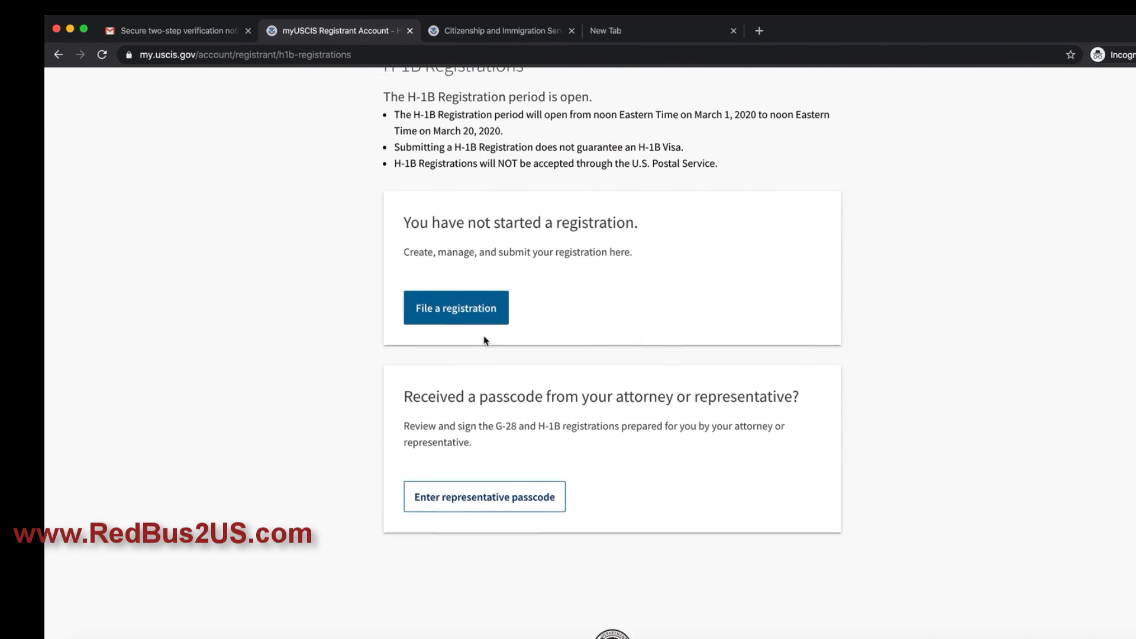
pyautogui.scroll(2, 586, 346)
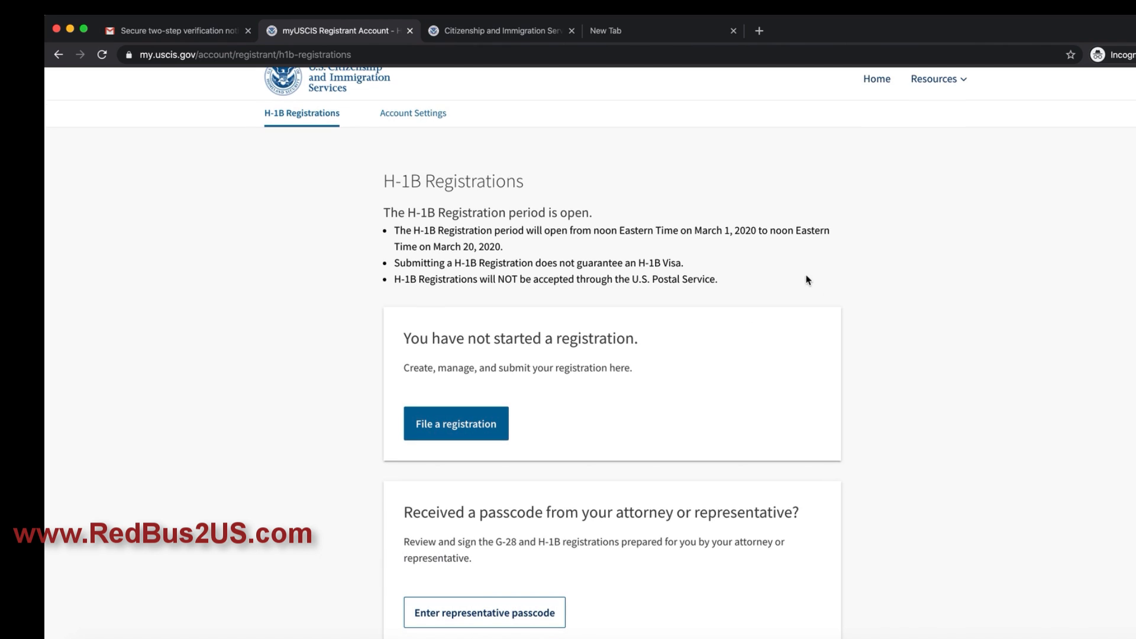
pyautogui.scroll(1, 807, 279)
# Step: Visit Account Settings, return, and choose 'File a registration'
pyautogui.click(428, 159)
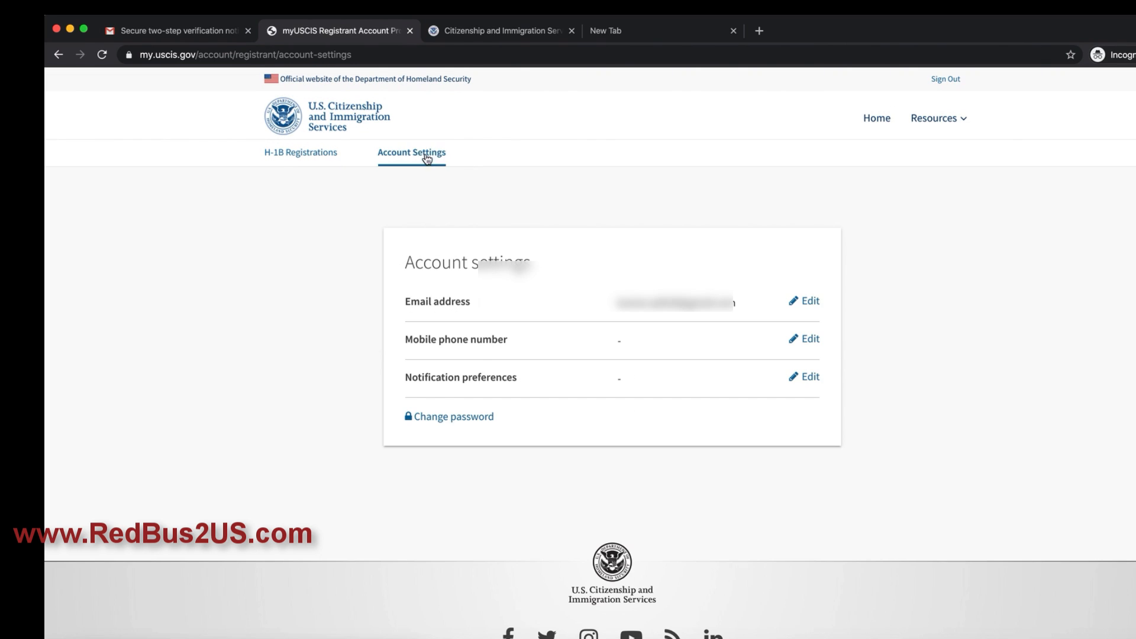
pyautogui.click(300, 156)
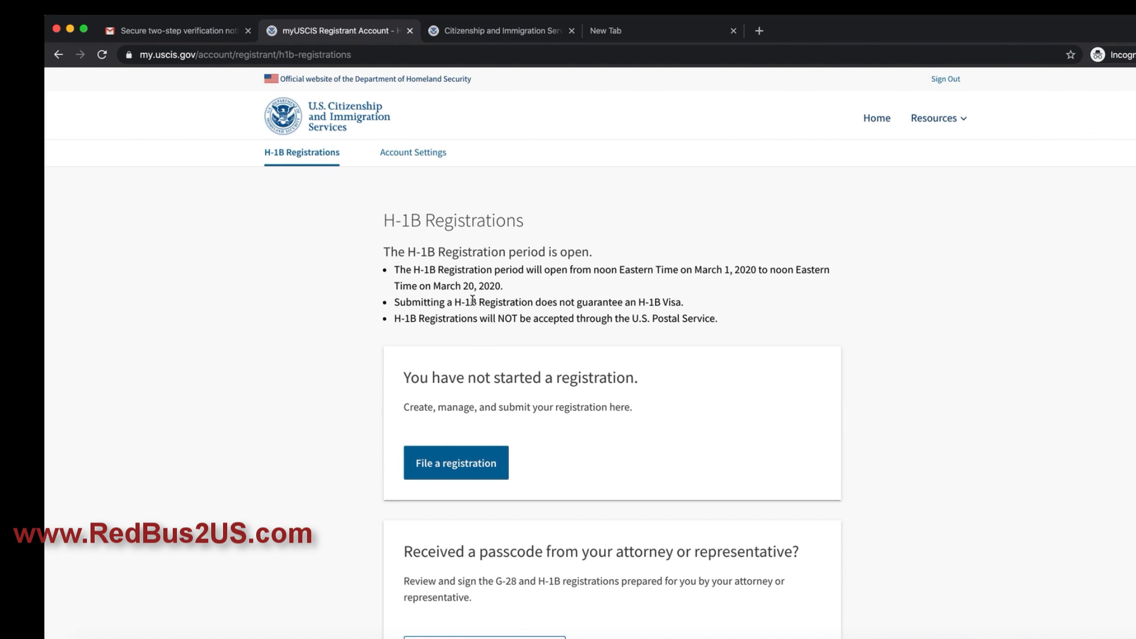
pyautogui.moveTo(471, 301); pyautogui.dragTo(683, 303)
pyautogui.moveTo(396, 318); pyautogui.dragTo(673, 331)
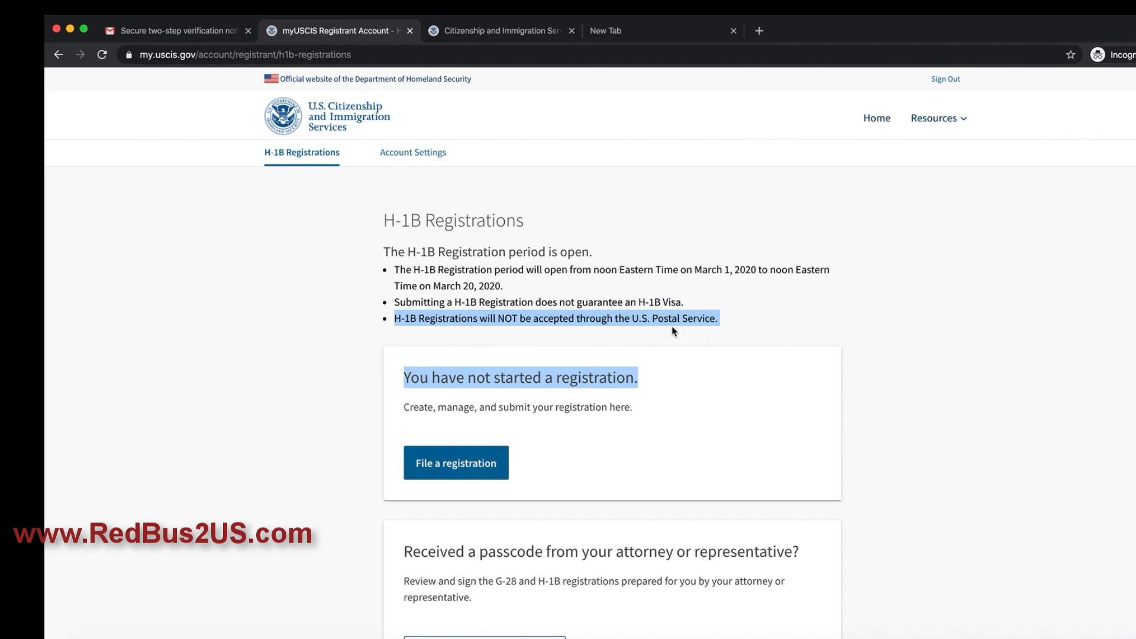
pyautogui.click(747, 326)
pyautogui.click(457, 467)
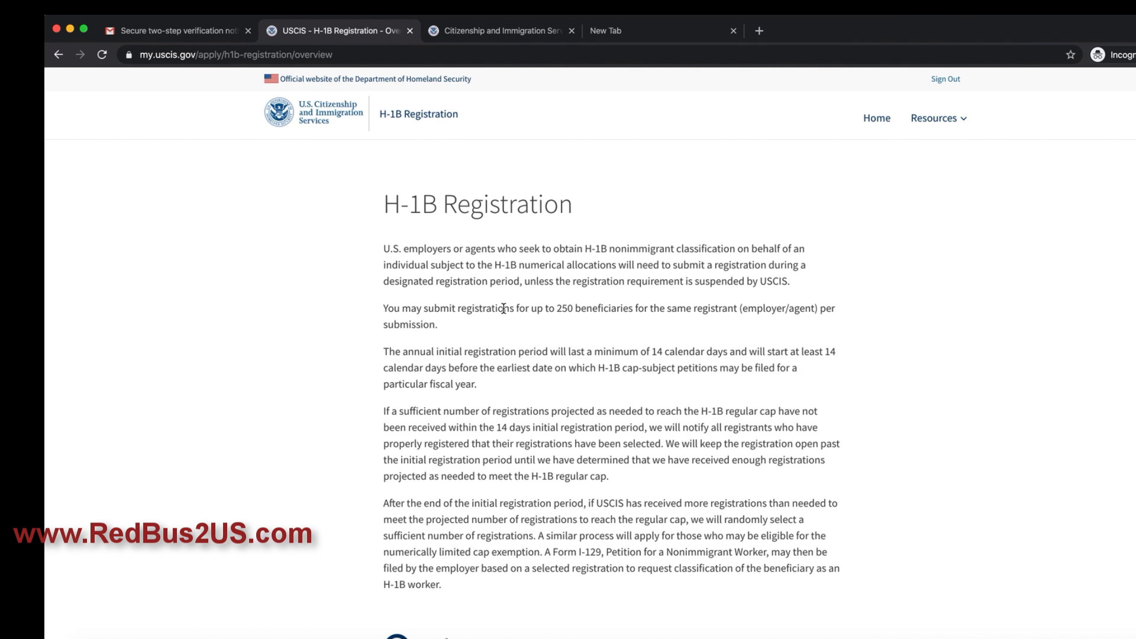
# Step: Move past the H-1B Registration overview and press Start on 'Completing your registration online'
pyautogui.scroll(-10, 503, 309)
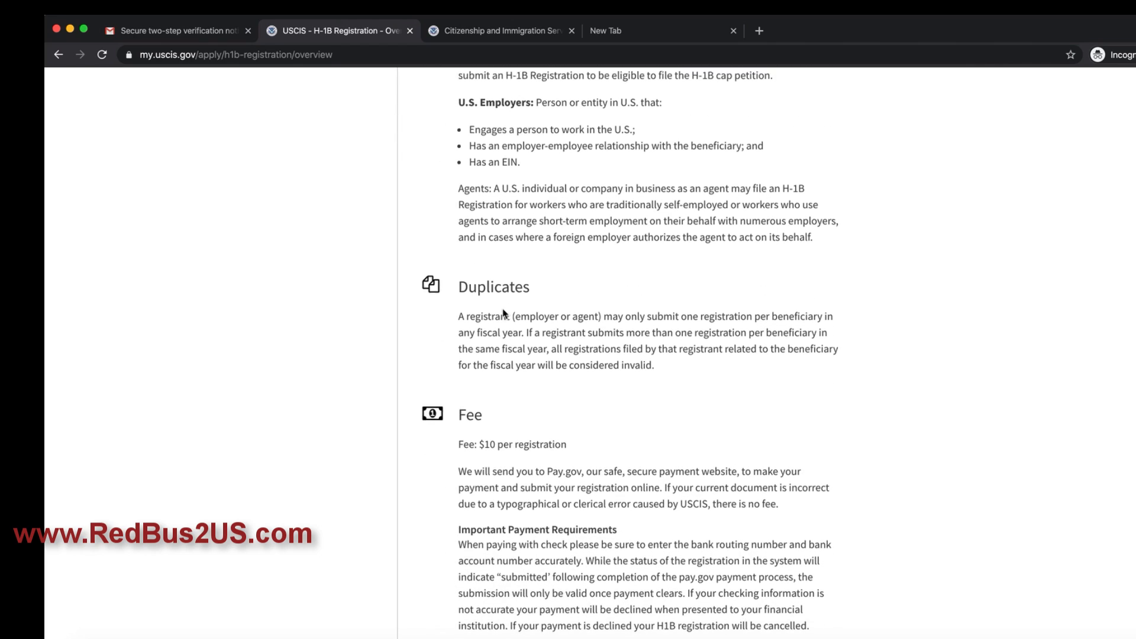
pyautogui.scroll(-1, 504, 313)
pyautogui.scroll(-15, 503, 319)
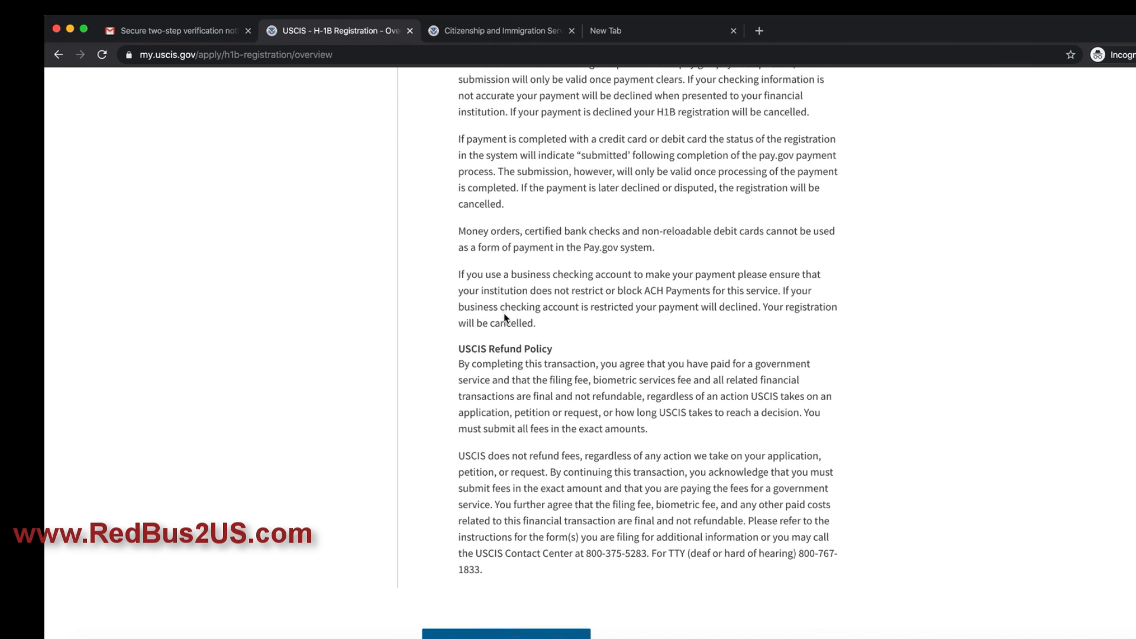
pyautogui.scroll(-1, 504, 314)
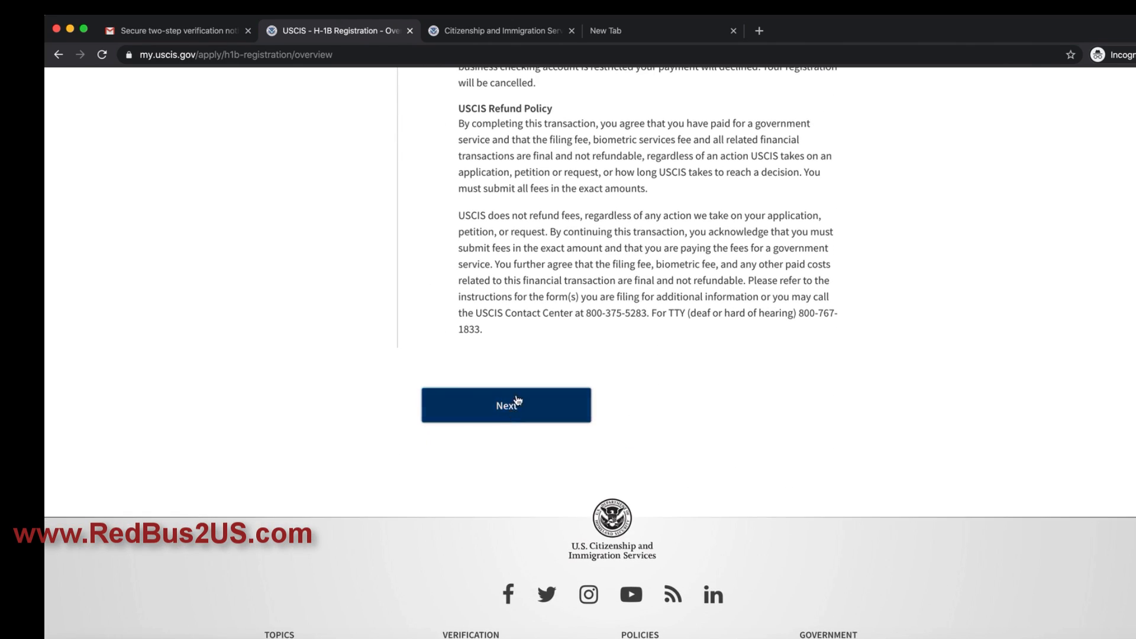
pyautogui.click(513, 406)
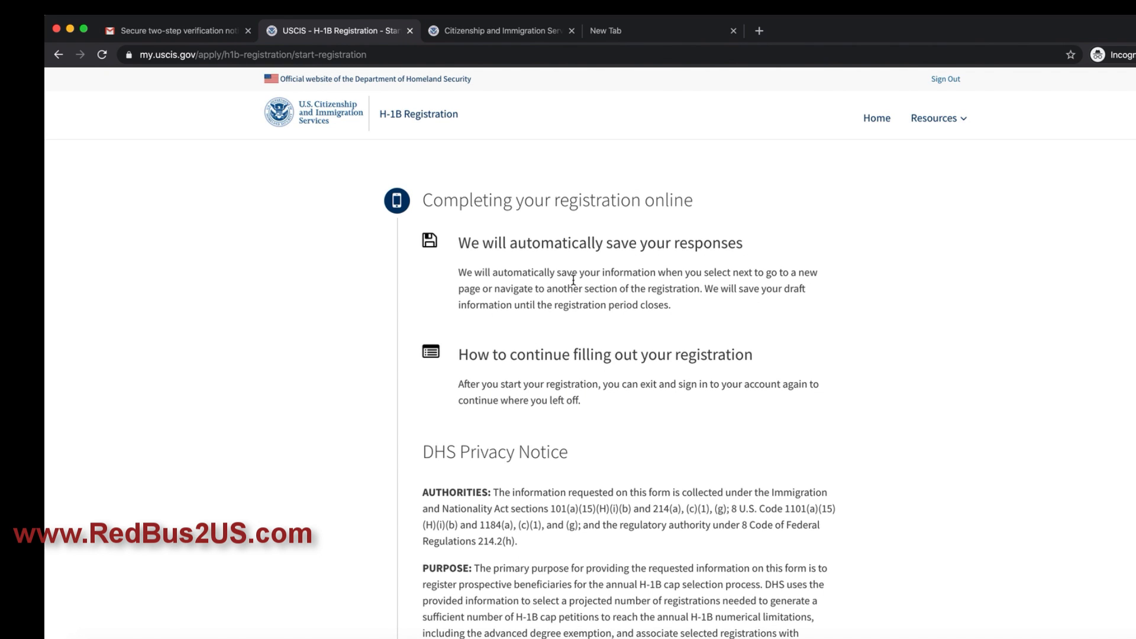
pyautogui.scroll(-8, 594, 293)
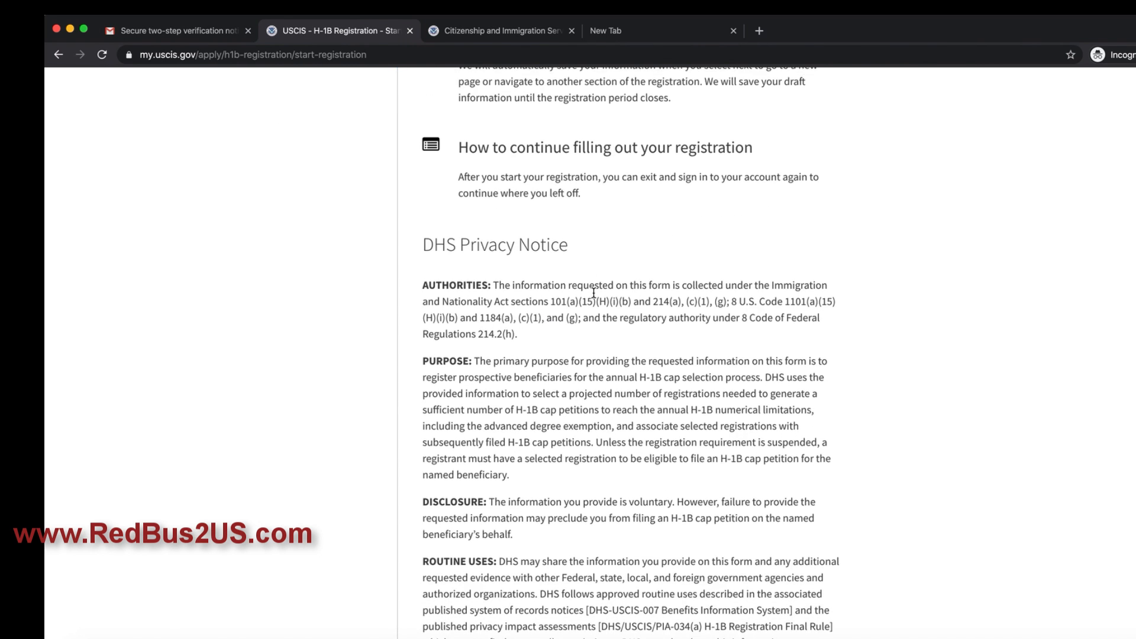
pyautogui.scroll(-8, 593, 292)
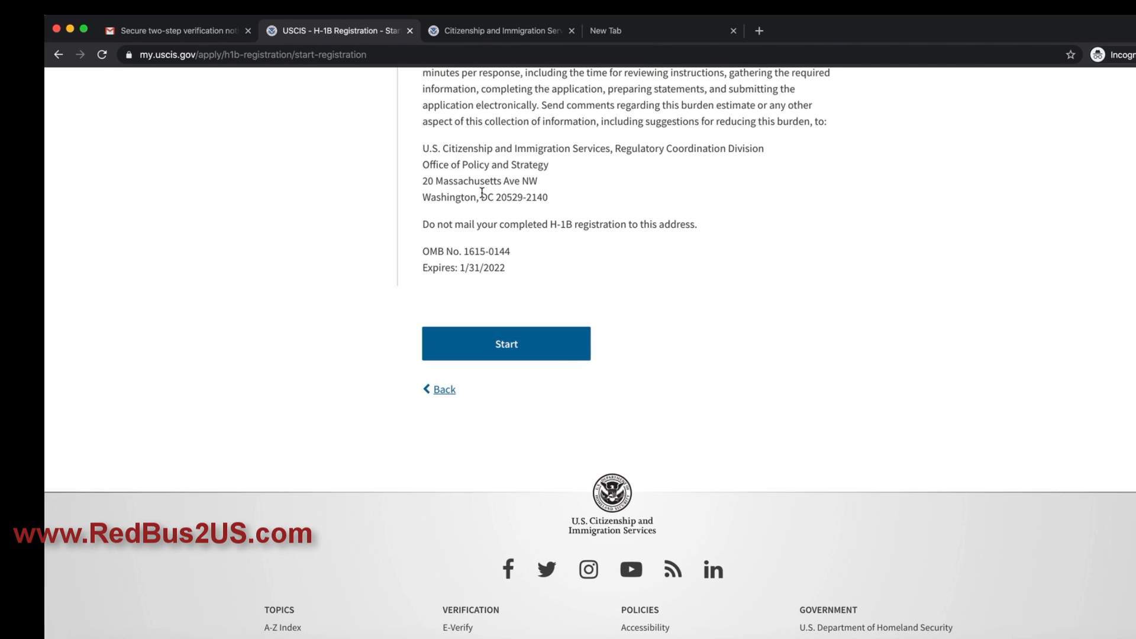
pyautogui.click(504, 358)
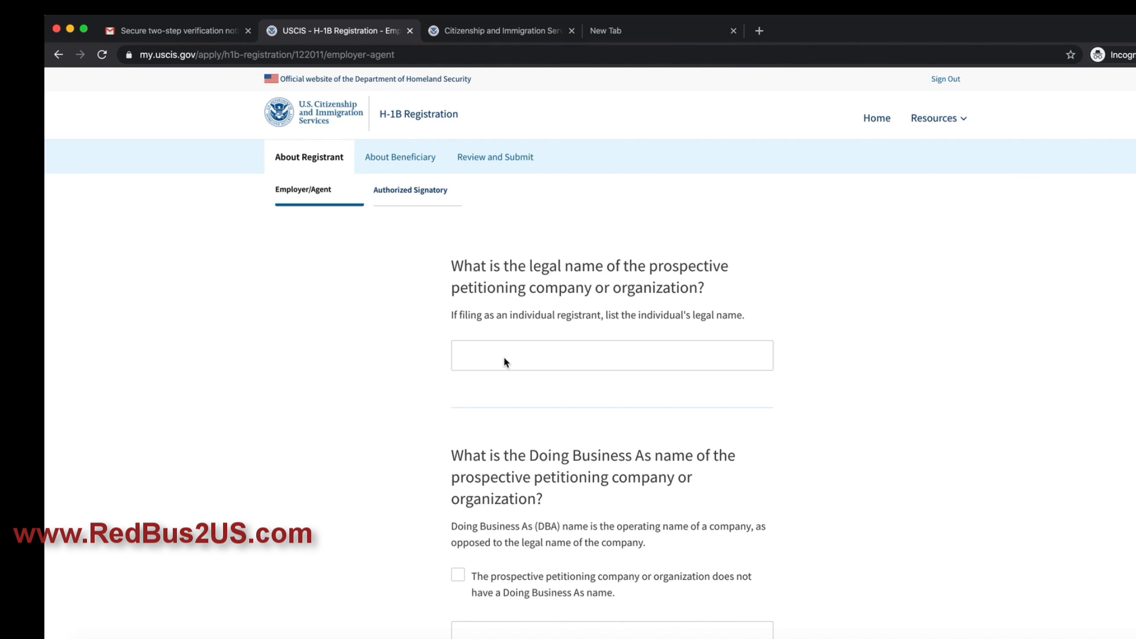
# Step: Enter ABCD XYZ as the company's legal name and mark it as having no DBA name
pyautogui.click(507, 359)
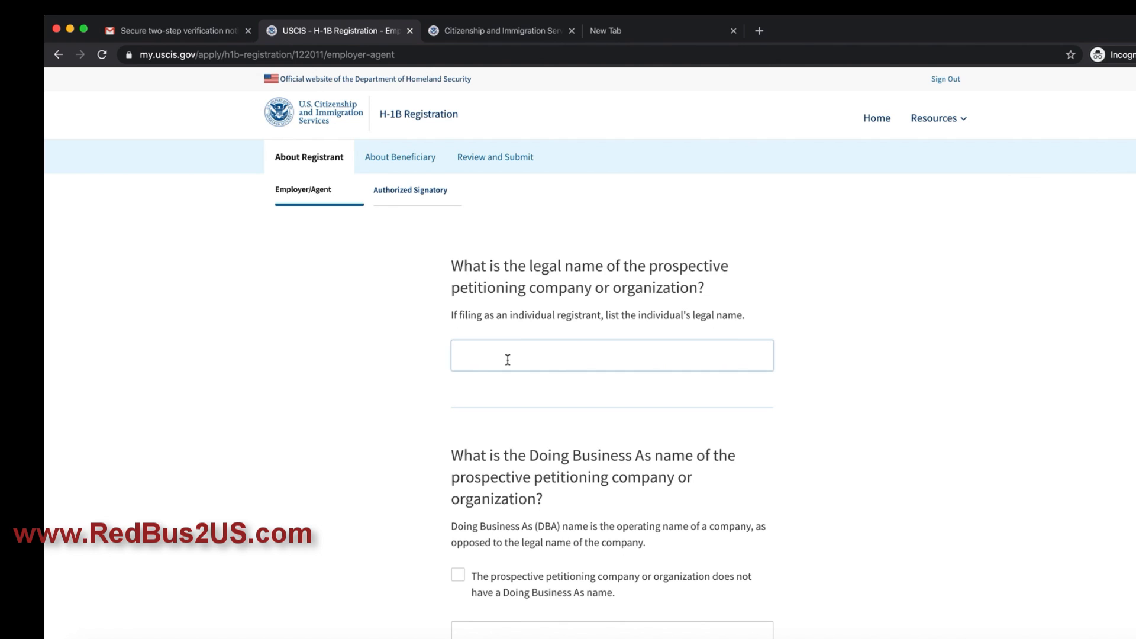
pyautogui.scroll(-20, 584, 438)
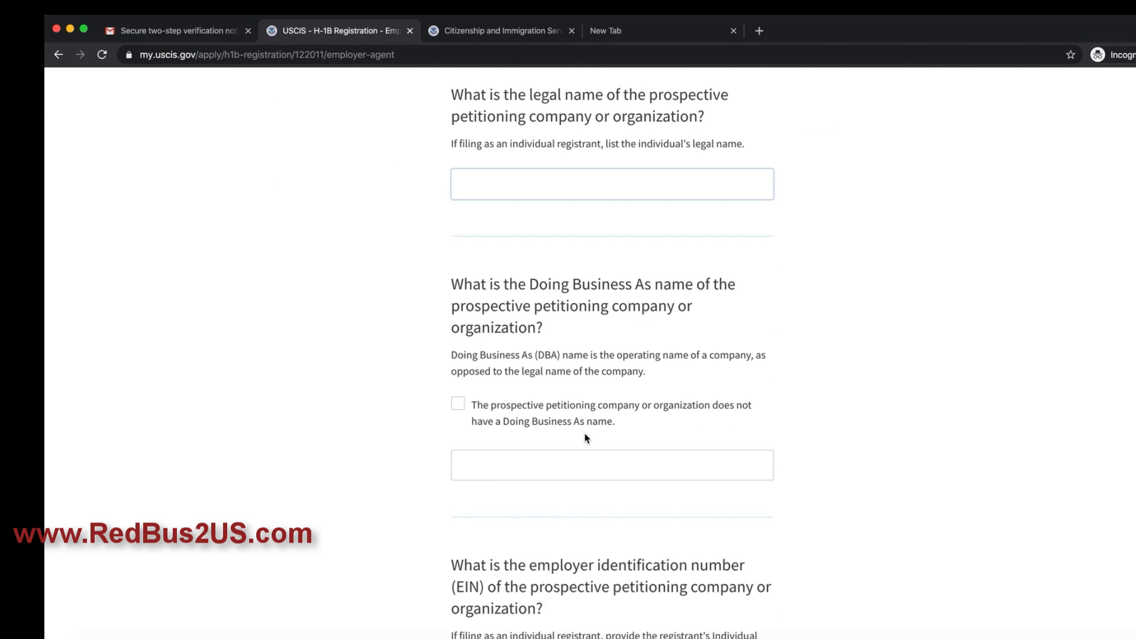
pyautogui.scroll(-1, 584, 438)
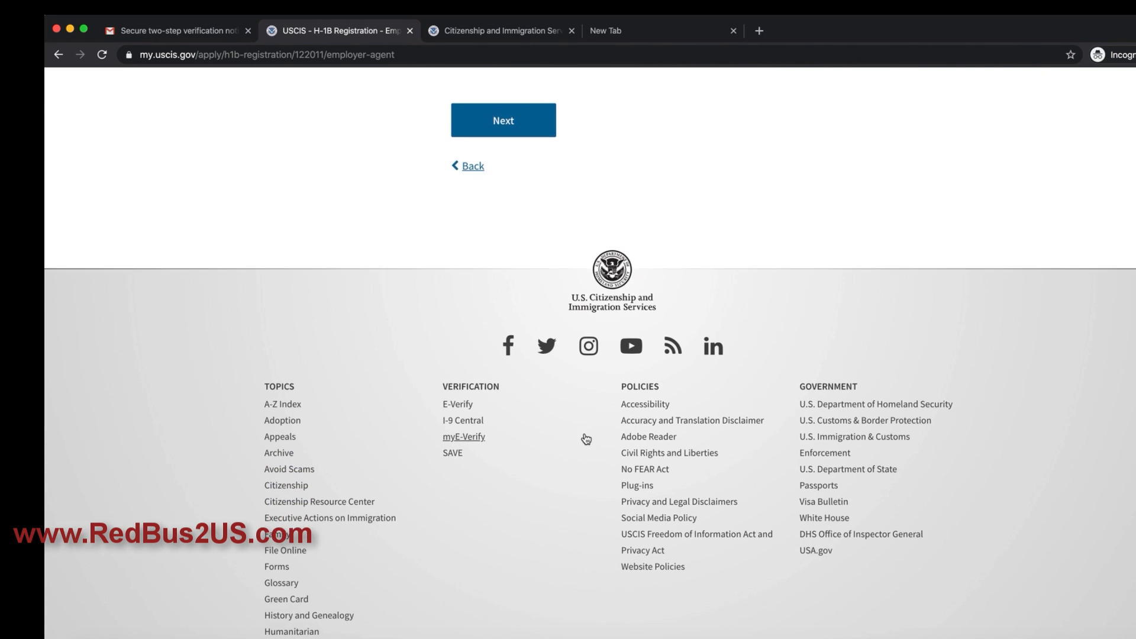
pyautogui.scroll(20, 585, 437)
pyautogui.scroll(1, 585, 438)
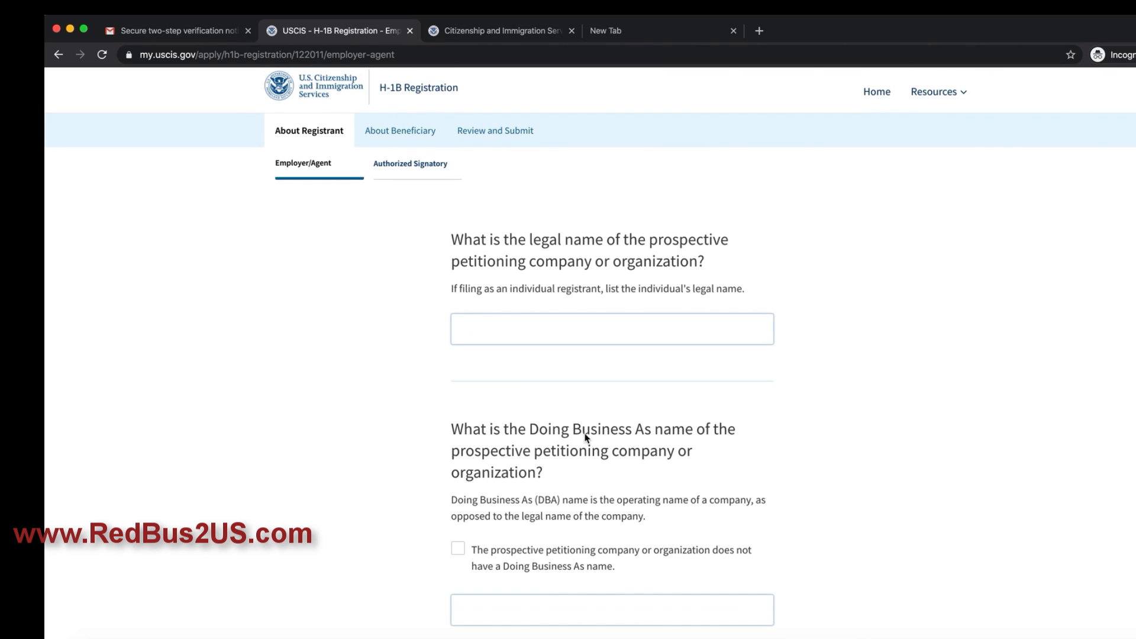
pyautogui.write('ABCDSX')
pyautogui.scroll(-2, 494, 414)
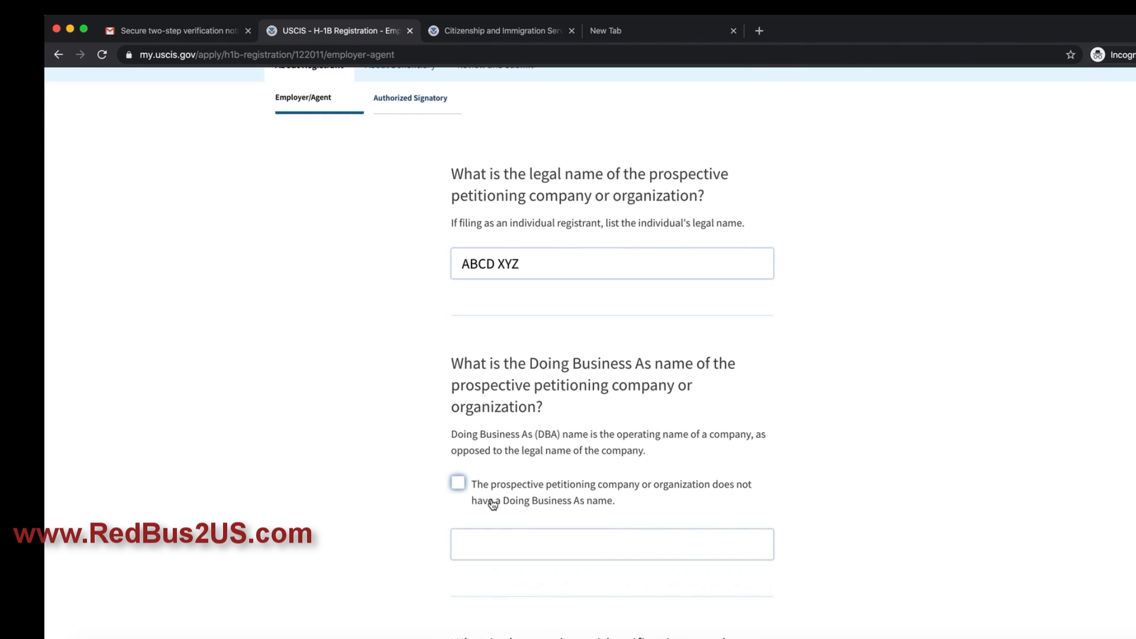
pyautogui.click(459, 483)
pyautogui.scroll(-8, 538, 503)
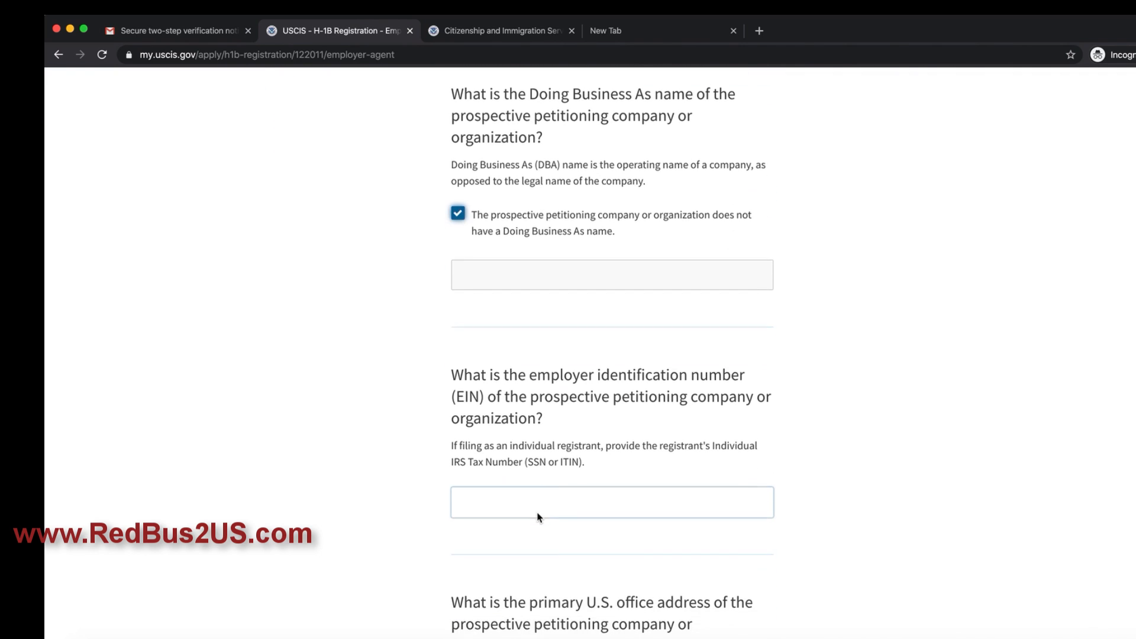
# Step: Enter the company's employer identification number (EIN)
pyautogui.click(539, 516)
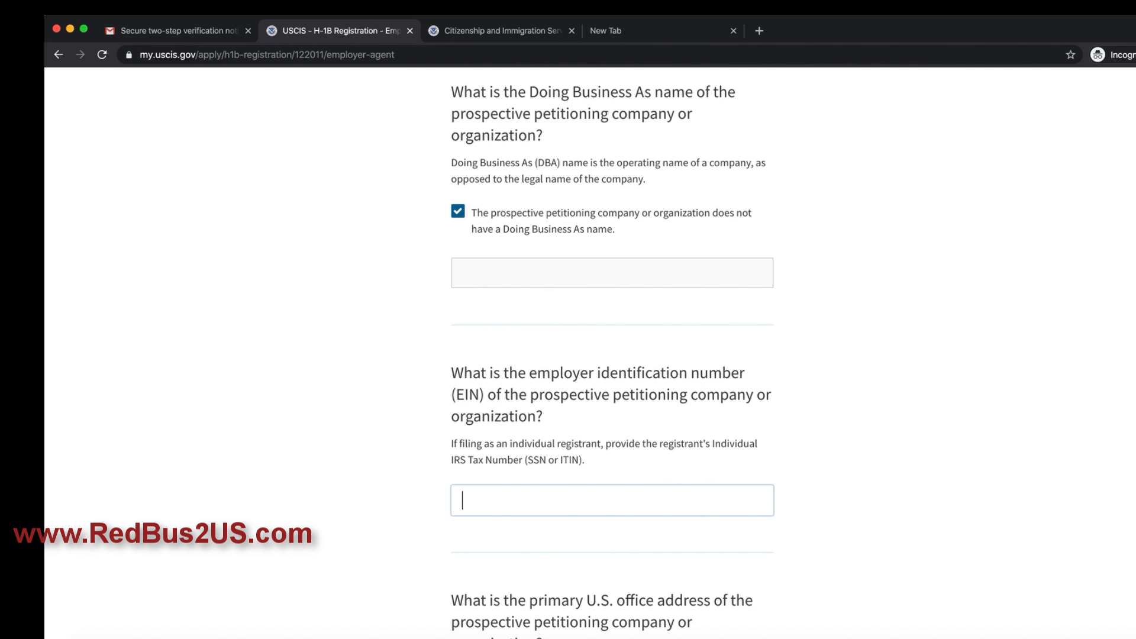
pyautogui.write('123232323')
pyautogui.scroll(-4, 612, 355)
pyautogui.scroll(-3, 527, 513)
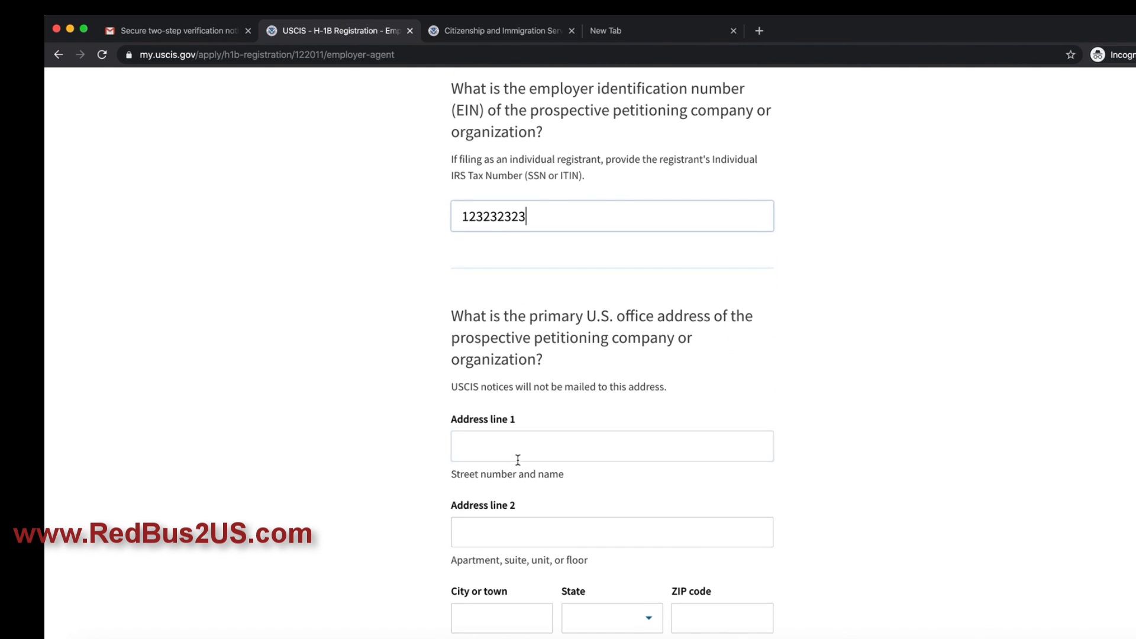
# Step: Fill in the office street address, second line, city, state Texas and ZIP code
pyautogui.click(518, 457)
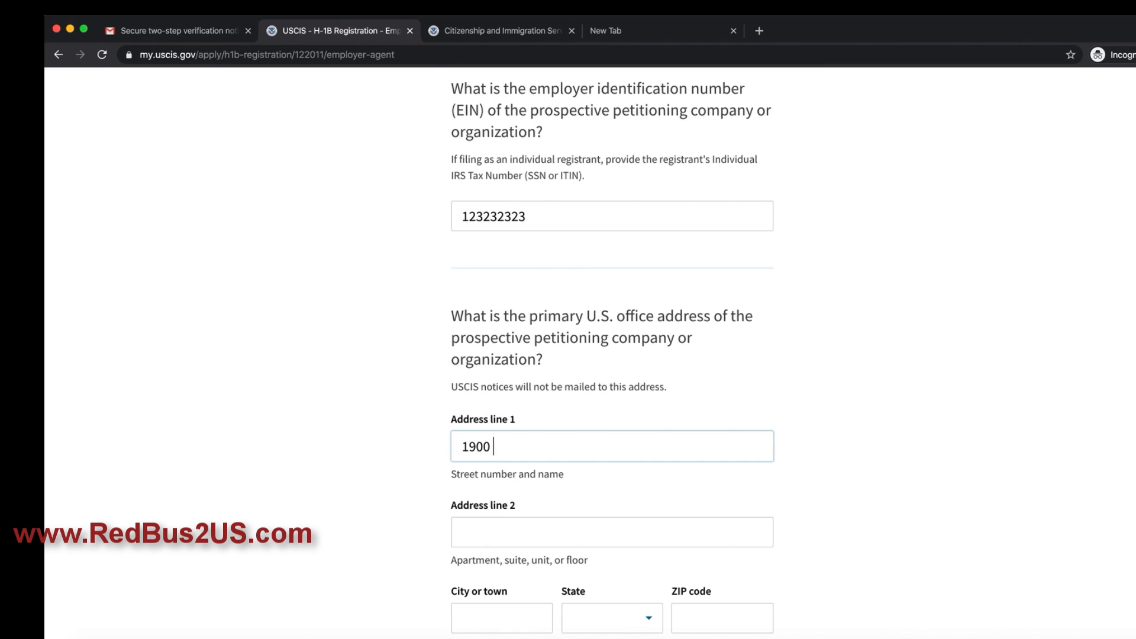
pyautogui.press('Tab')
pyautogui.write('bld')
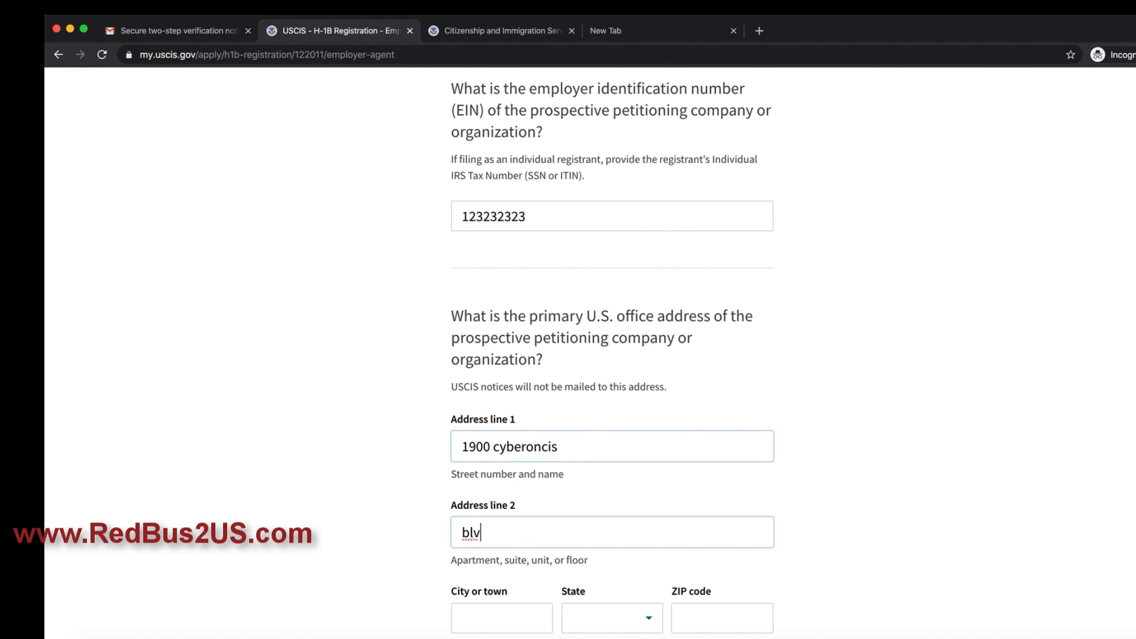
pyautogui.write('d')
pyautogui.press('Tab')
pyautogui.write('houston')
pyautogui.press('Tab')
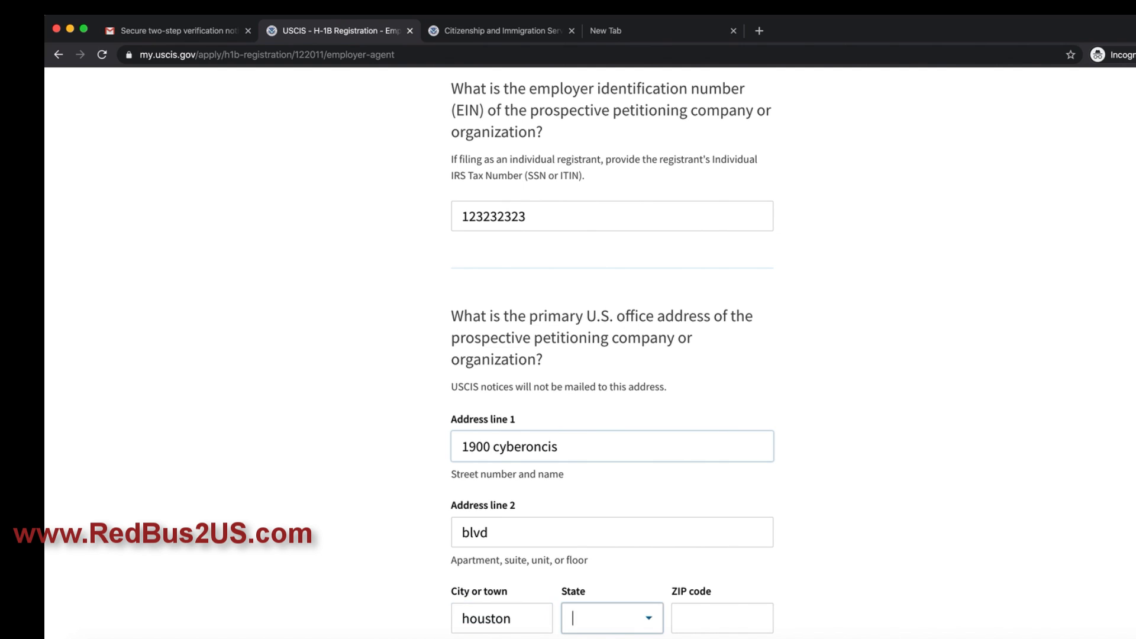
pyautogui.scroll(-2, 520, 456)
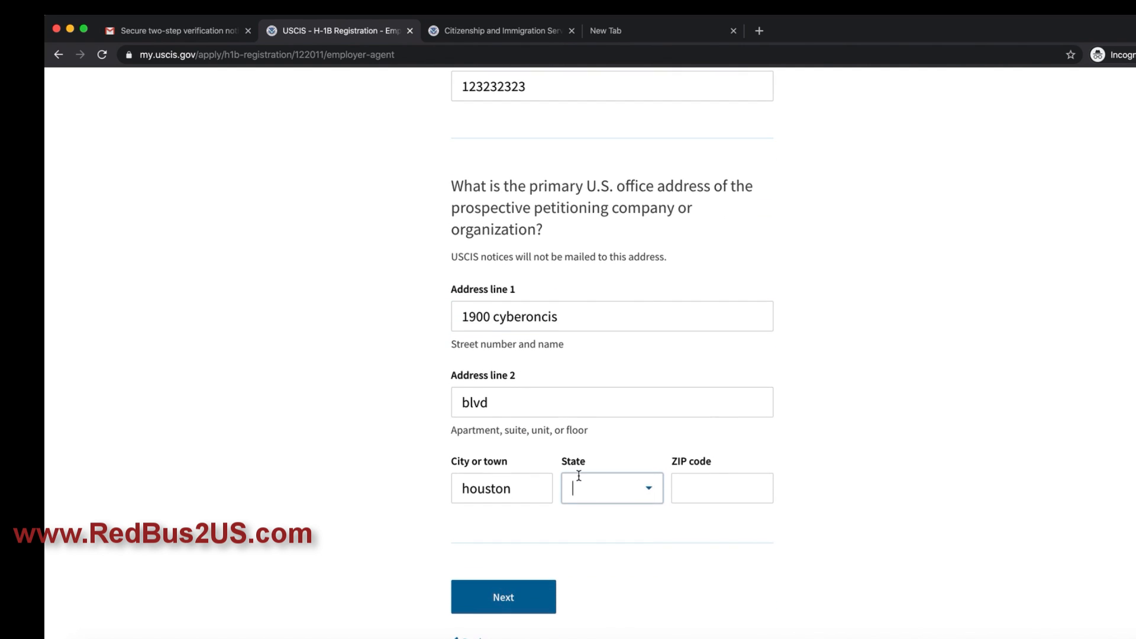
pyautogui.write('tx')
pyautogui.click(584, 516)
pyautogui.click(685, 489)
pyautogui.write('23232-3')
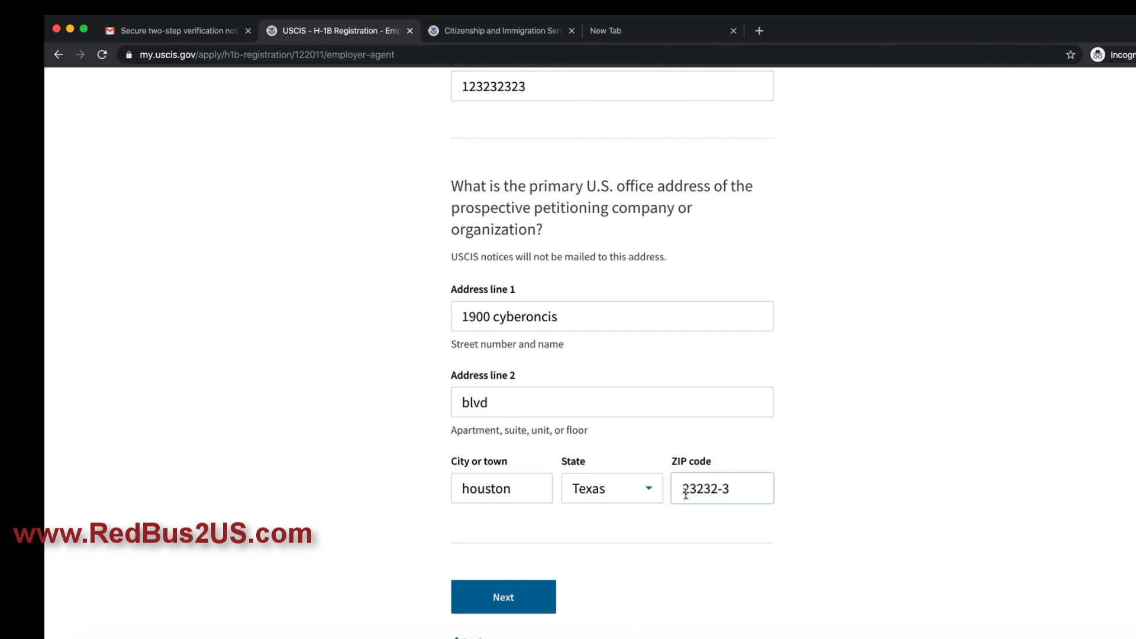
pyautogui.press('BackSpace')
pyautogui.press('BackSpace')
pyautogui.press('BackSpace')
pyautogui.press('BackSpace')
pyautogui.press('BackSpace')
pyautogui.press('BackSpace')
pyautogui.write('88')
# Step: Replace the office ZIP code with 77058 and recheck the employer address
pyautogui.click(529, 594)
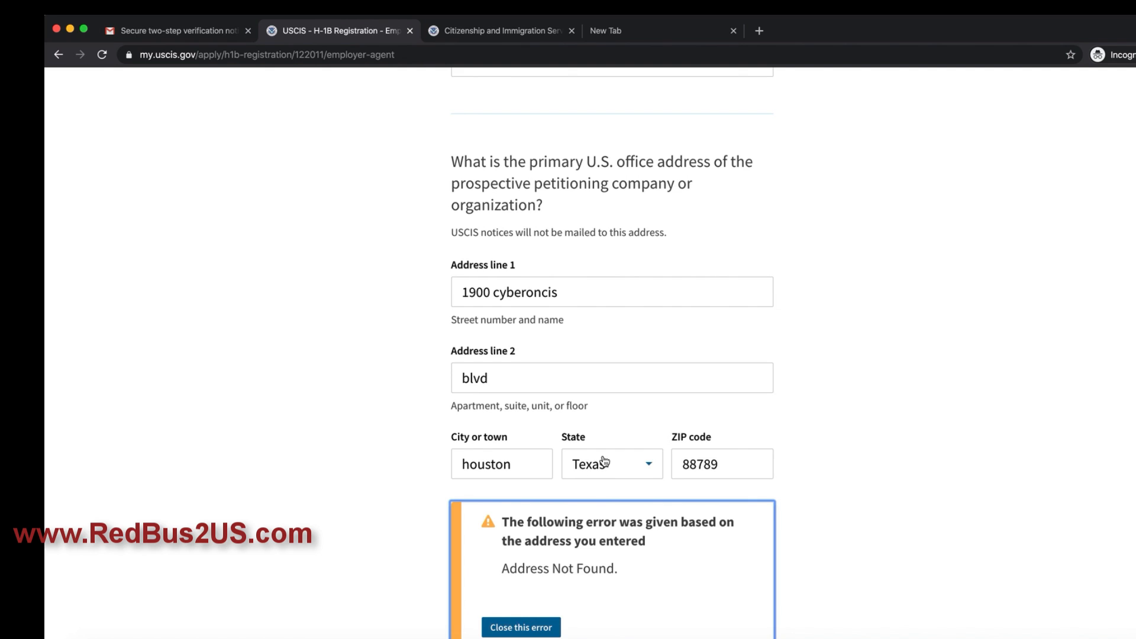
pyautogui.scroll(-3, 592, 471)
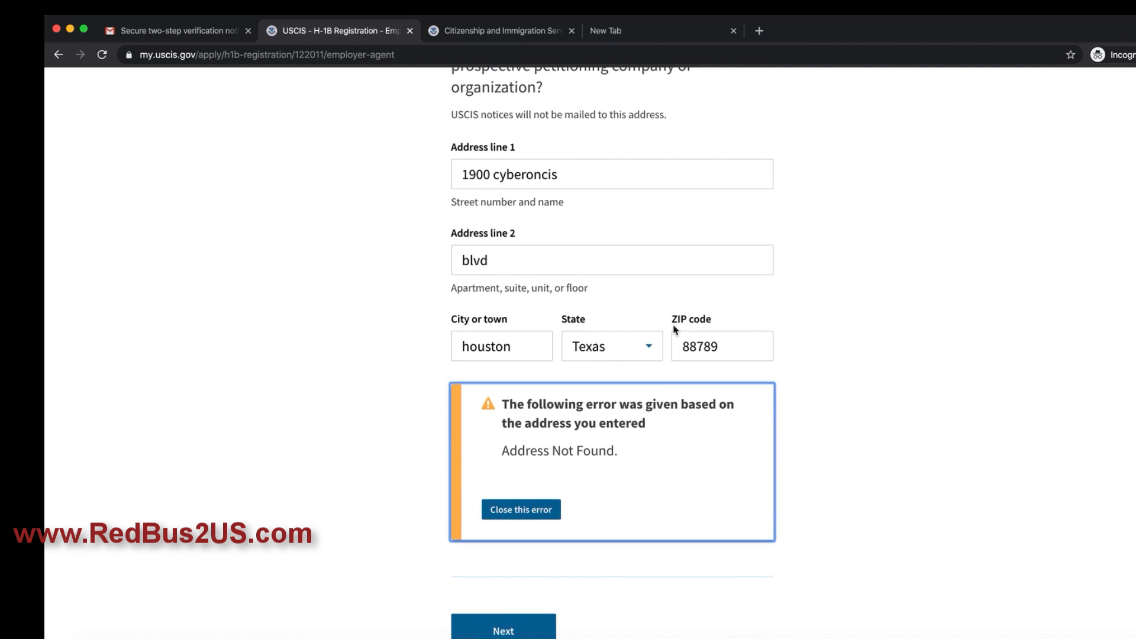
pyautogui.moveTo(724, 347); pyautogui.dragTo(657, 352)
pyautogui.write('77058')
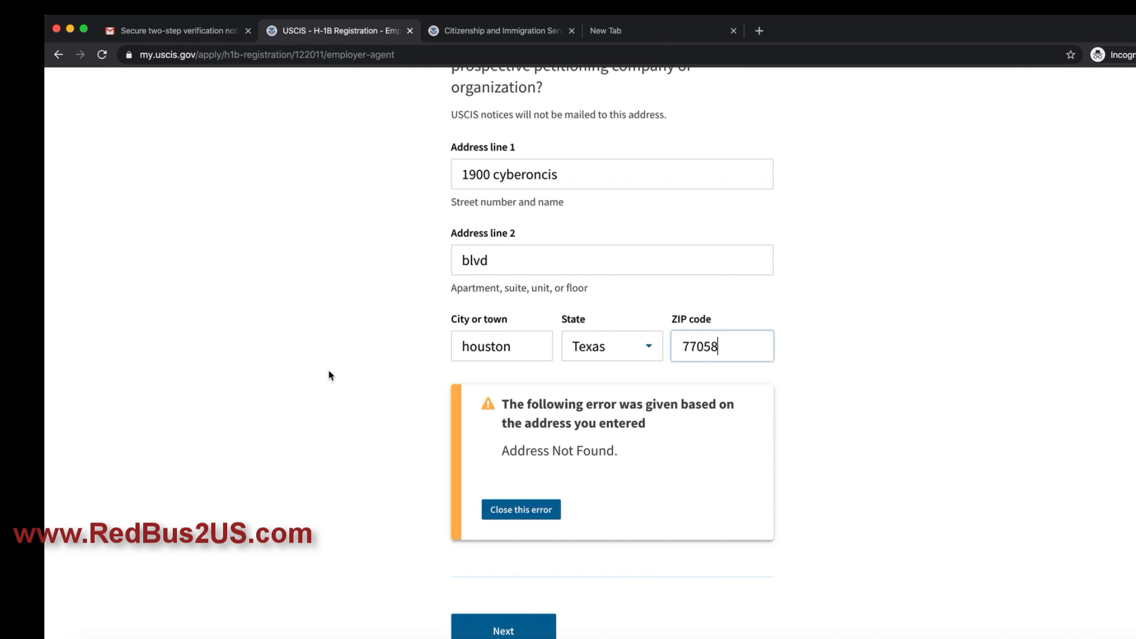
pyautogui.click(512, 510)
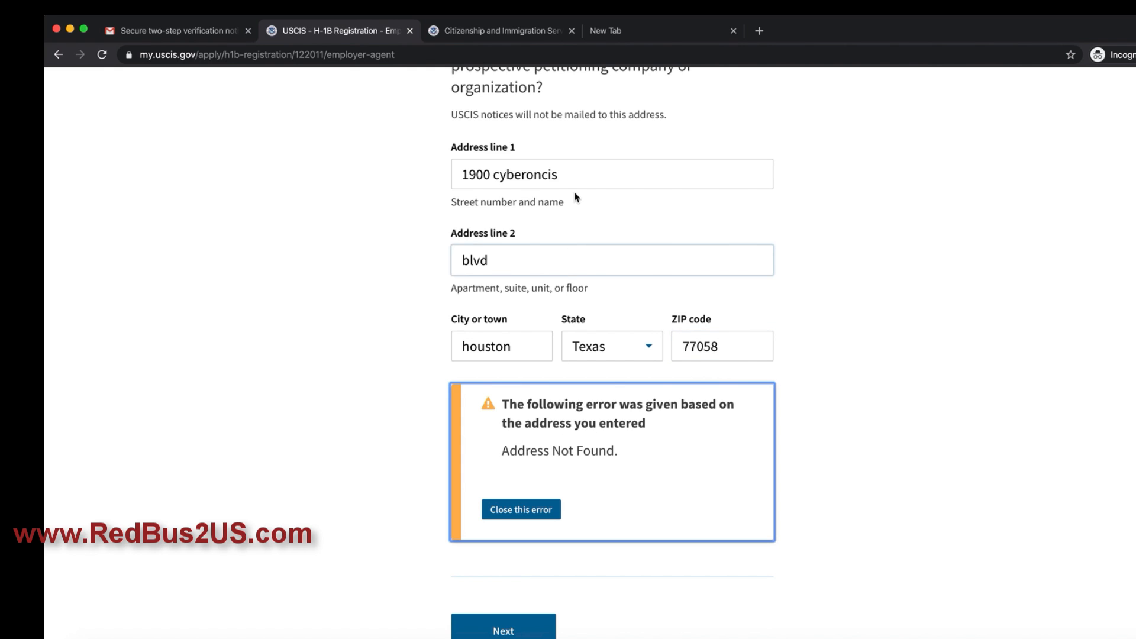
# Step: Append 'blvd' to Address line 1, dismiss the address error, and save the employer details
pyautogui.click(572, 175)
pyautogui.write('blvd')
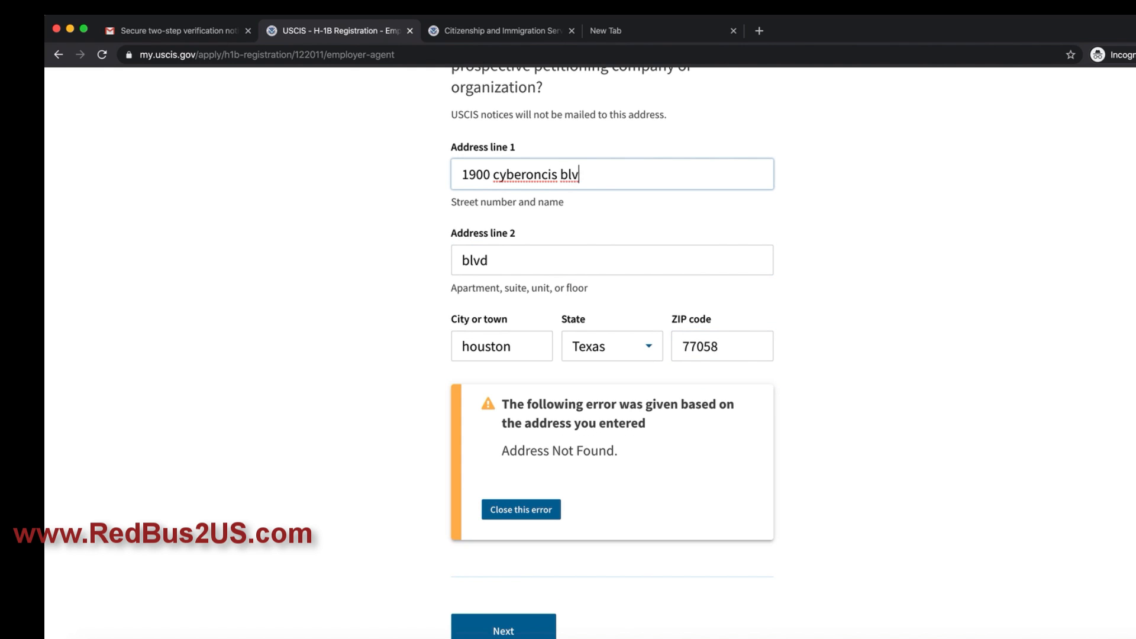
pyautogui.rightClick(544, 182)
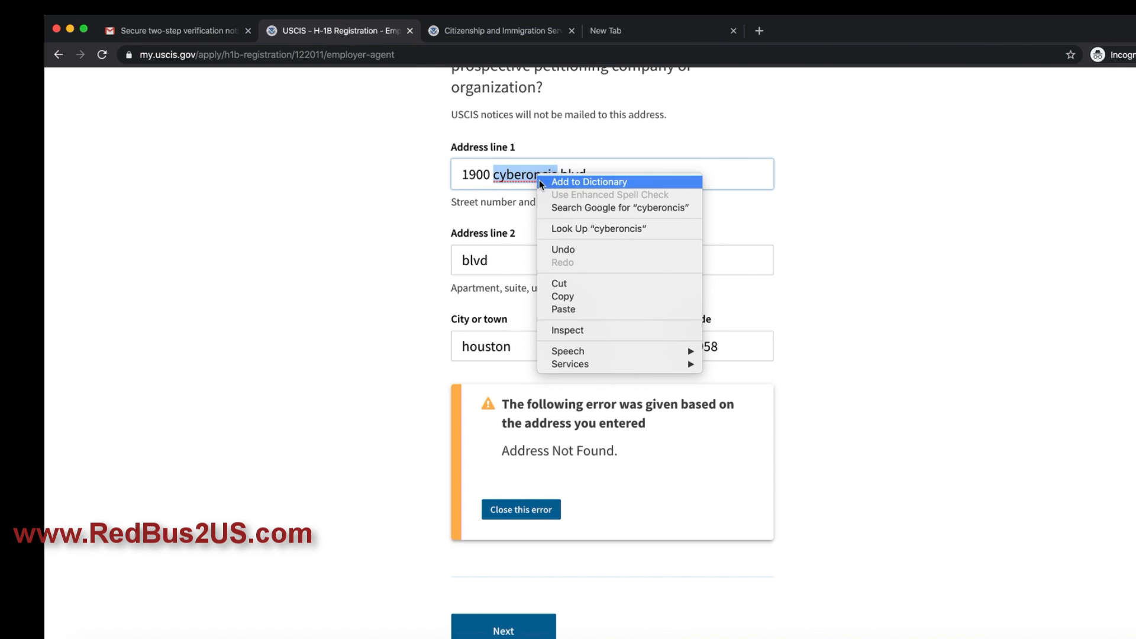
pyautogui.click(488, 260)
pyautogui.moveTo(488, 260); pyautogui.dragTo(455, 260)
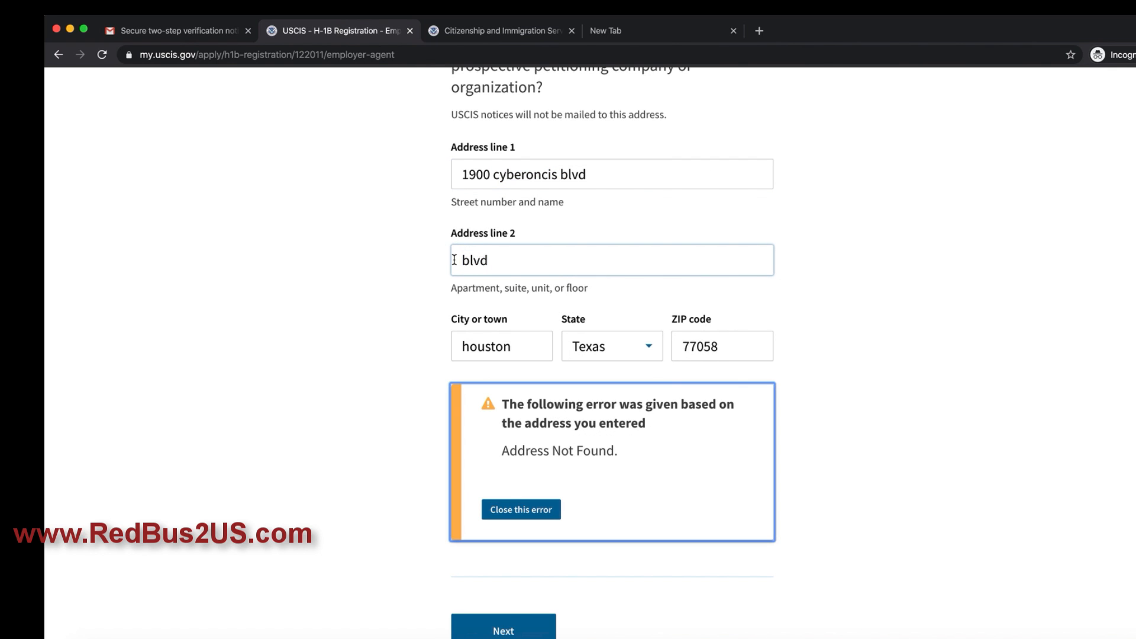
pyautogui.click(519, 510)
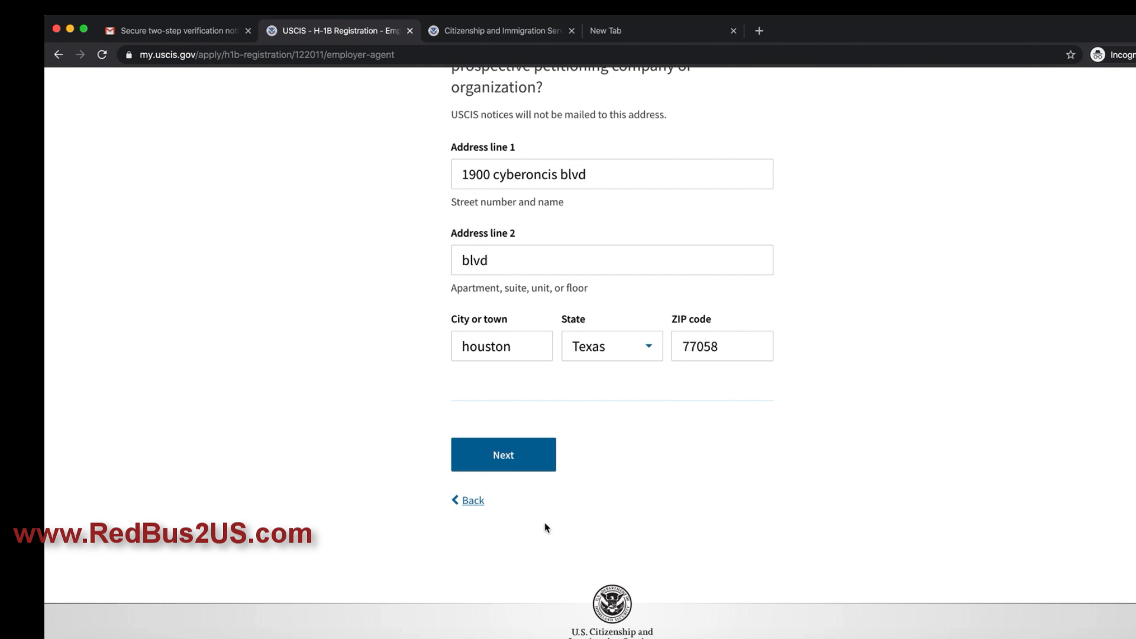
pyautogui.click(515, 462)
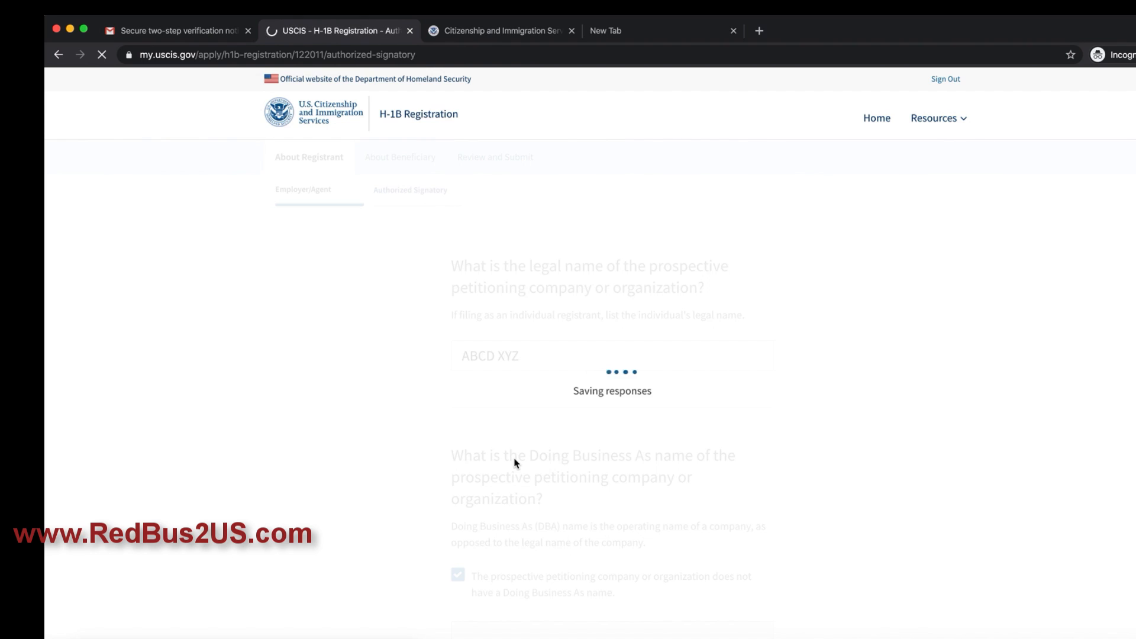
# Step: Enter the authorized signatory's given and middle names
pyautogui.click(528, 395)
pyautogui.click(532, 319)
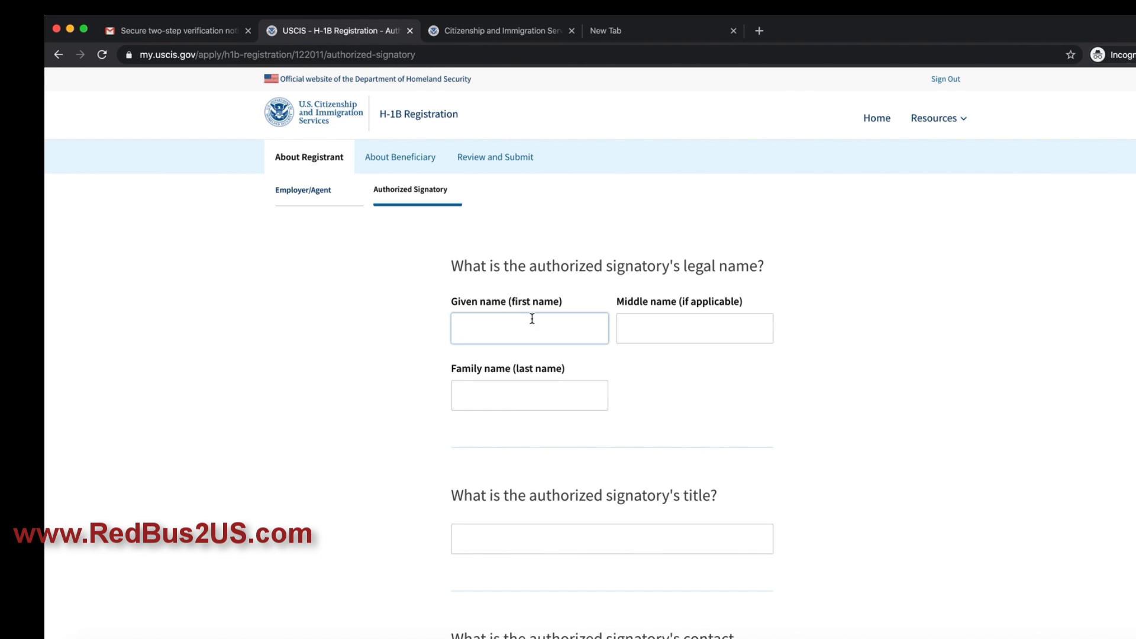
pyautogui.write('ABC')
pyautogui.press('Tab')
pyautogui.write('Z')
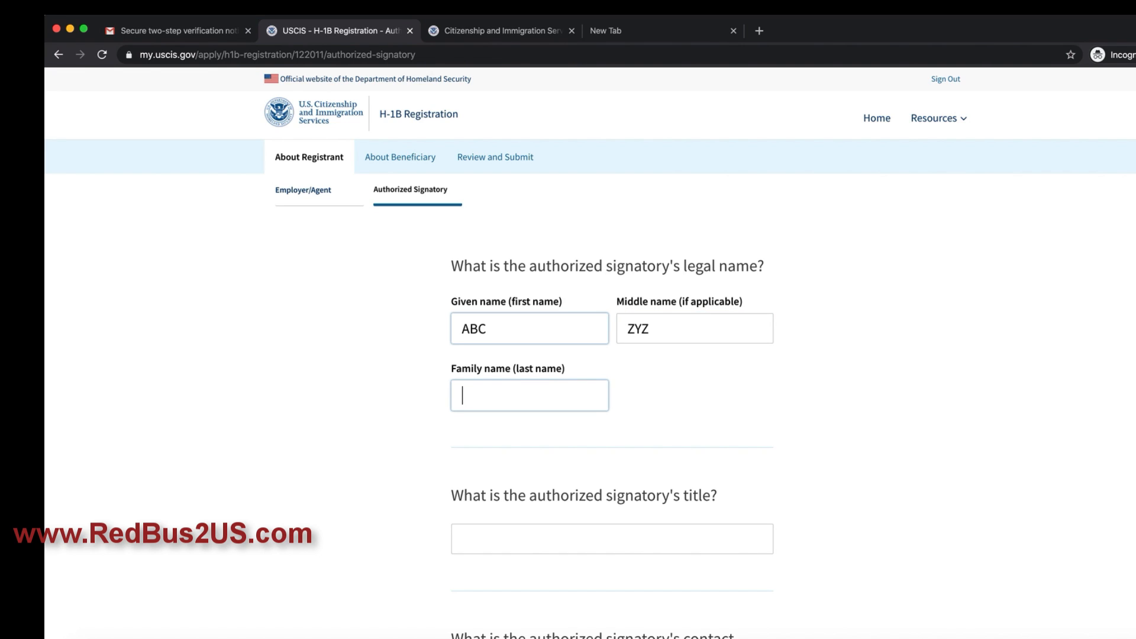
pyautogui.write('SAM')
pyautogui.doubleClick(528, 323)
pyautogui.write('S')
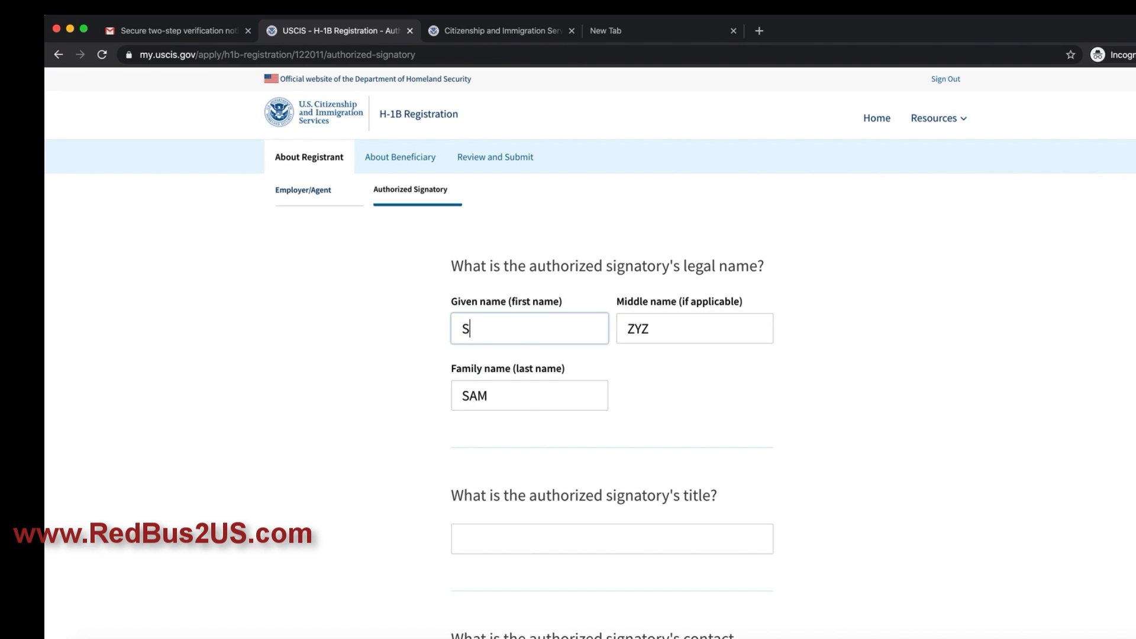
pyautogui.write('ath')
pyautogui.press('Tab')
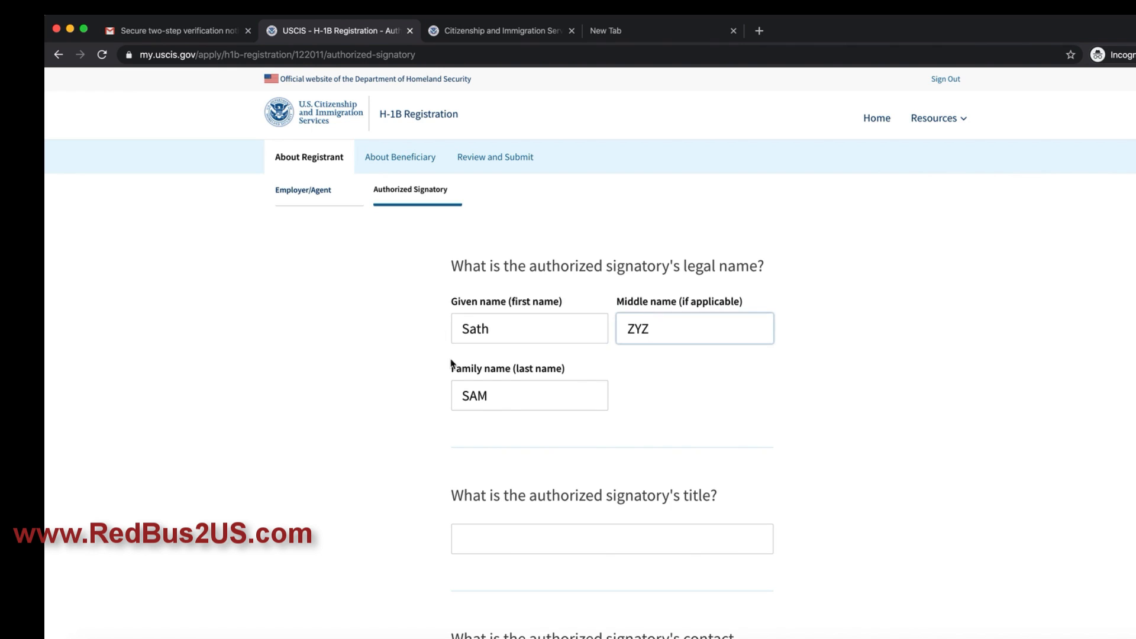
pyautogui.scroll(-3, 461, 375)
# Step: Enter the title 'Dierctor' and the daytime phone number, then submit the signatory page
pyautogui.click(509, 393)
pyautogui.write('K')
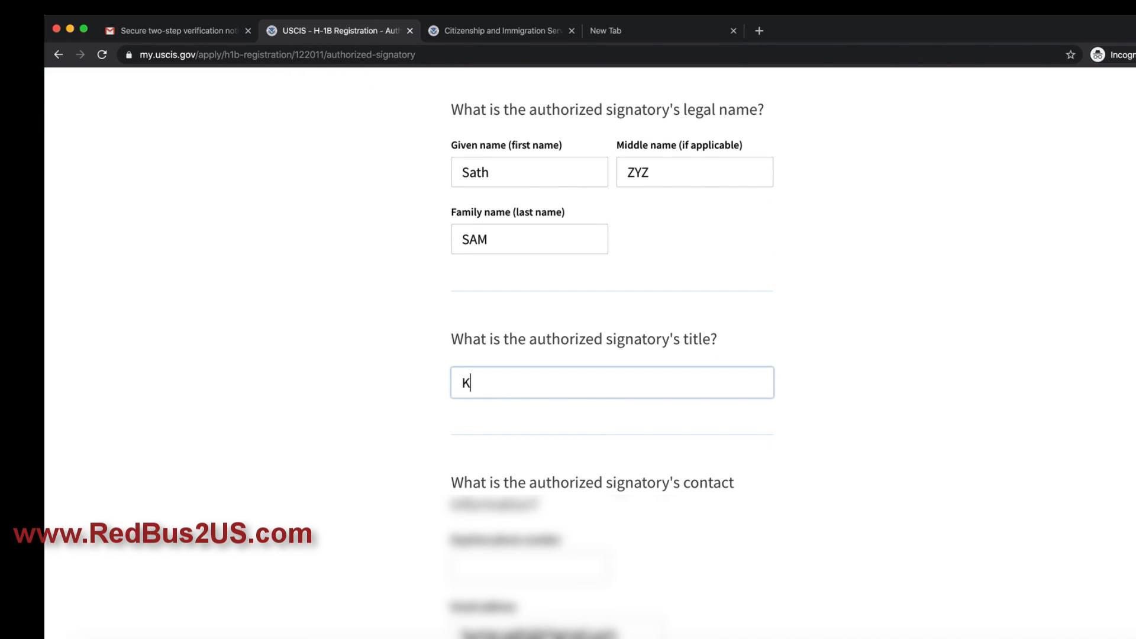
pyautogui.write('Re')
pyautogui.press('BackSpace')
pyautogui.press('BackSpace')
pyautogui.write('R')
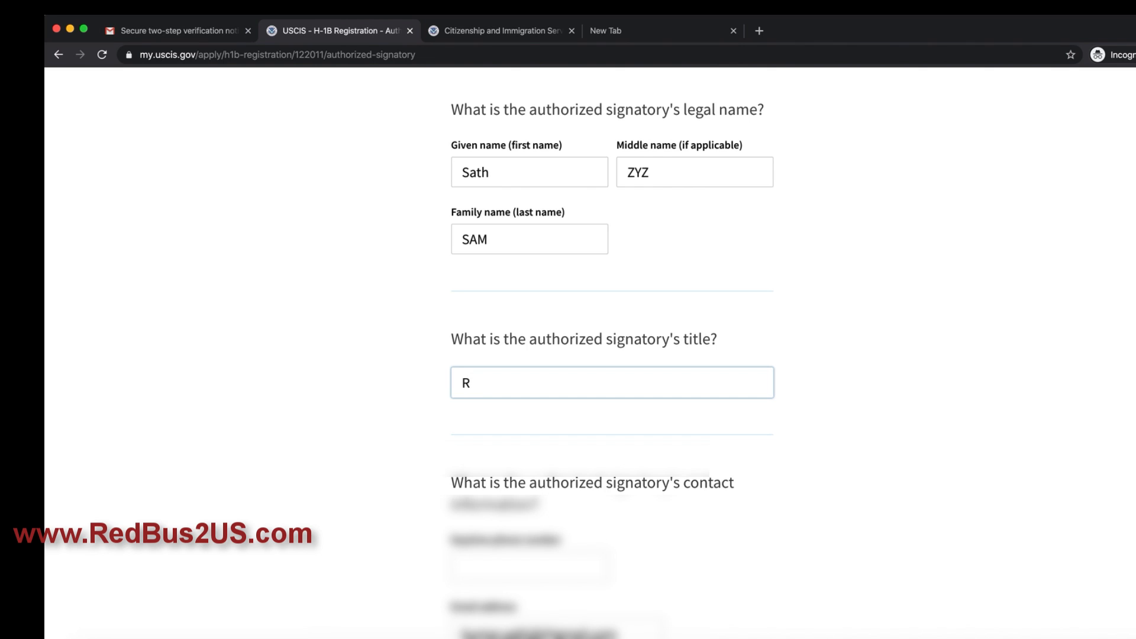
pyautogui.write('Dierctor')
pyautogui.press('Tab')
pyautogui.scroll(-3, 518, 407)
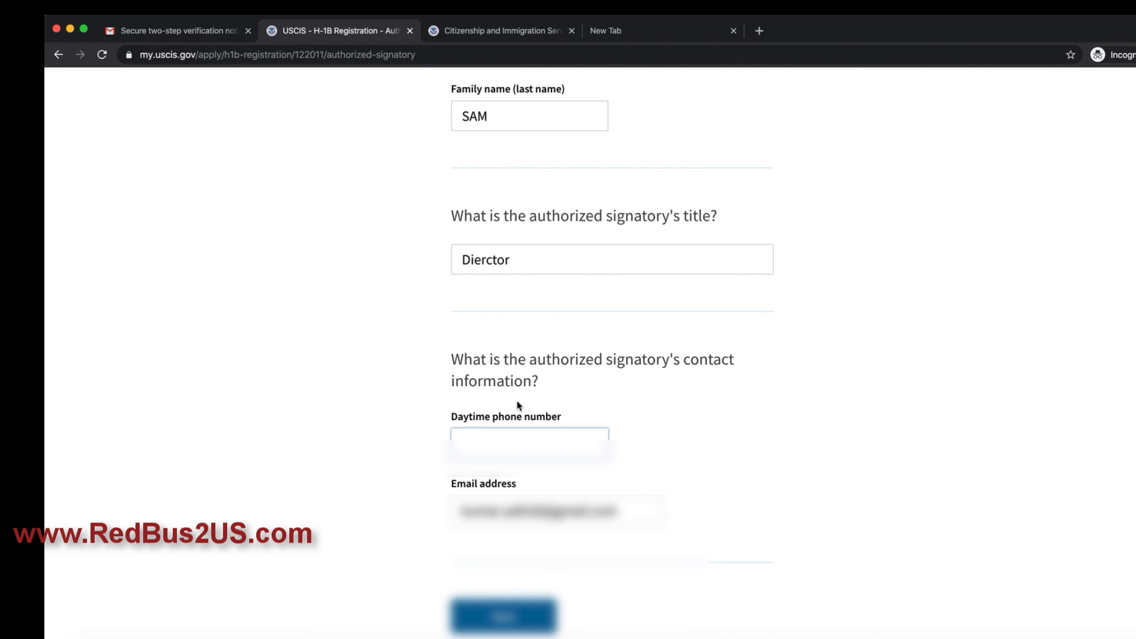
pyautogui.write('94?????')
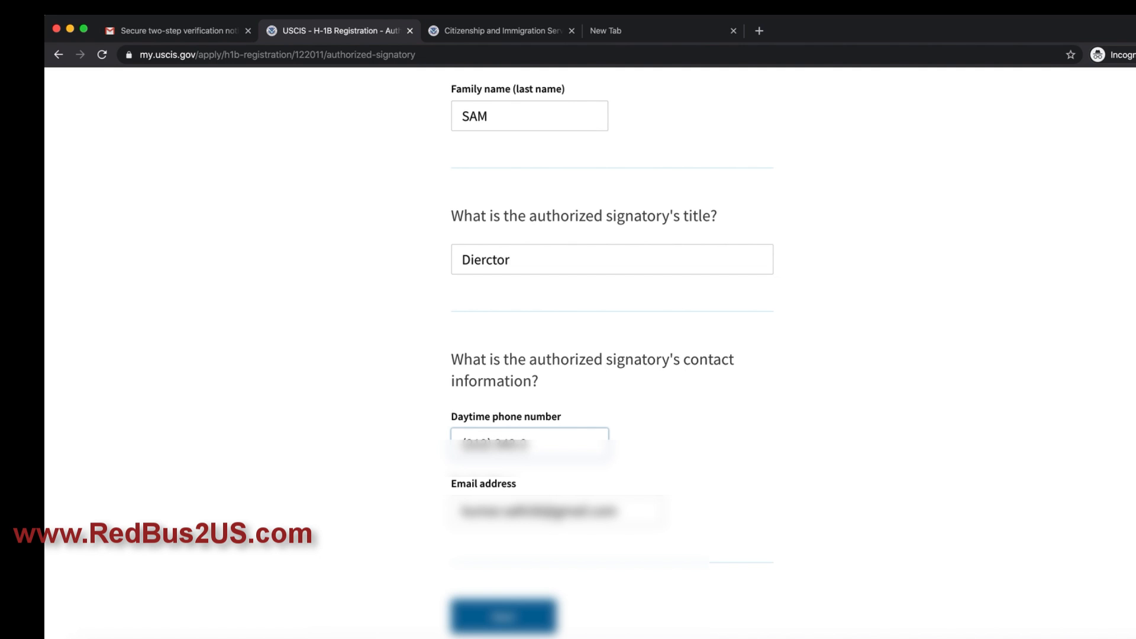
pyautogui.write('123')
pyautogui.scroll(-1, 608, 355)
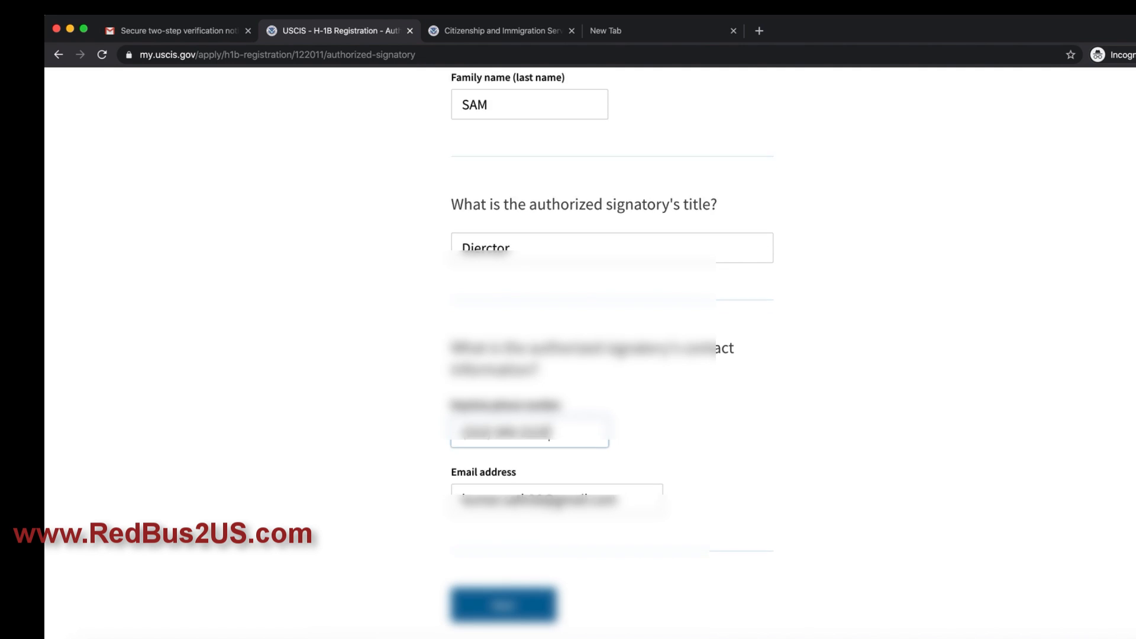
pyautogui.scroll(-3, 521, 470)
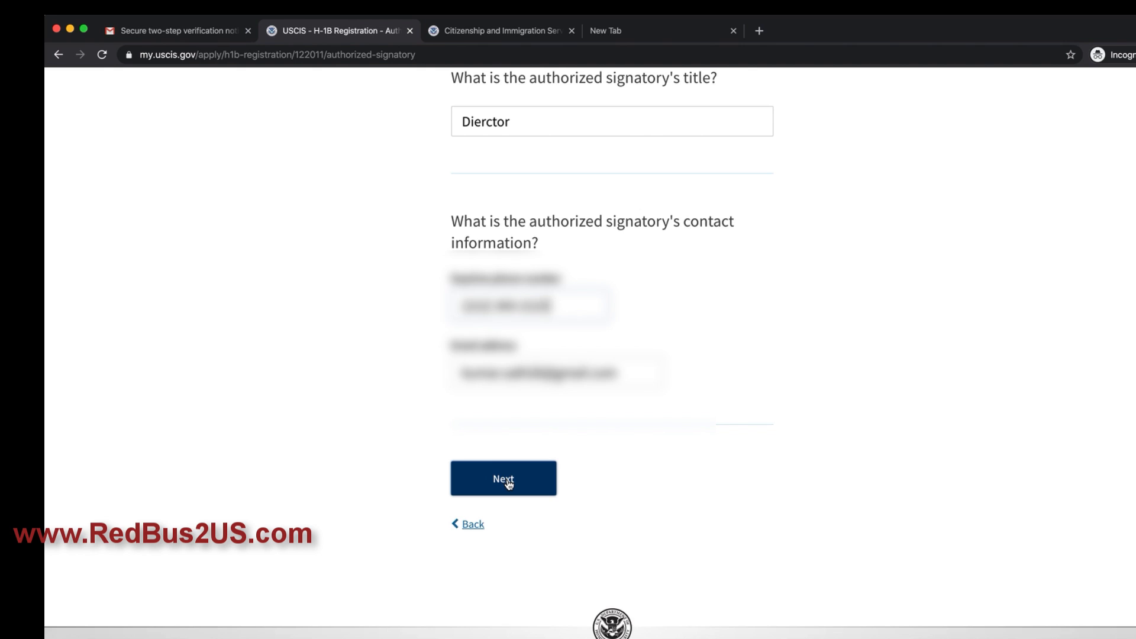
pyautogui.click(508, 484)
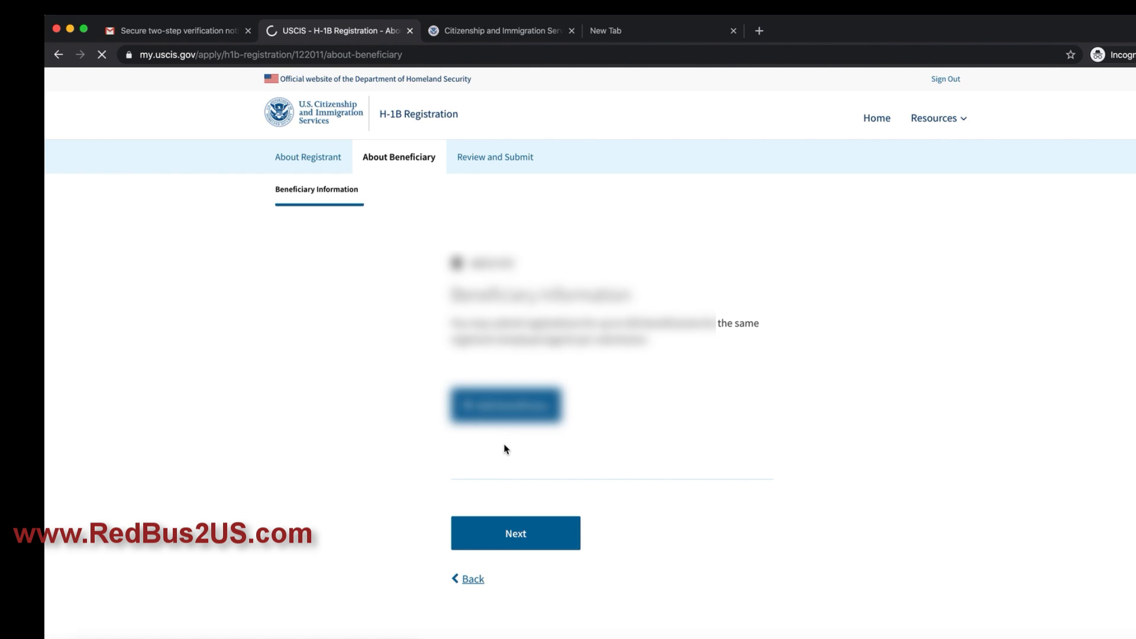
# Step: Start a new beneficiary entry on the Beneficiary Information page
pyautogui.scroll(-3, 609, 409)
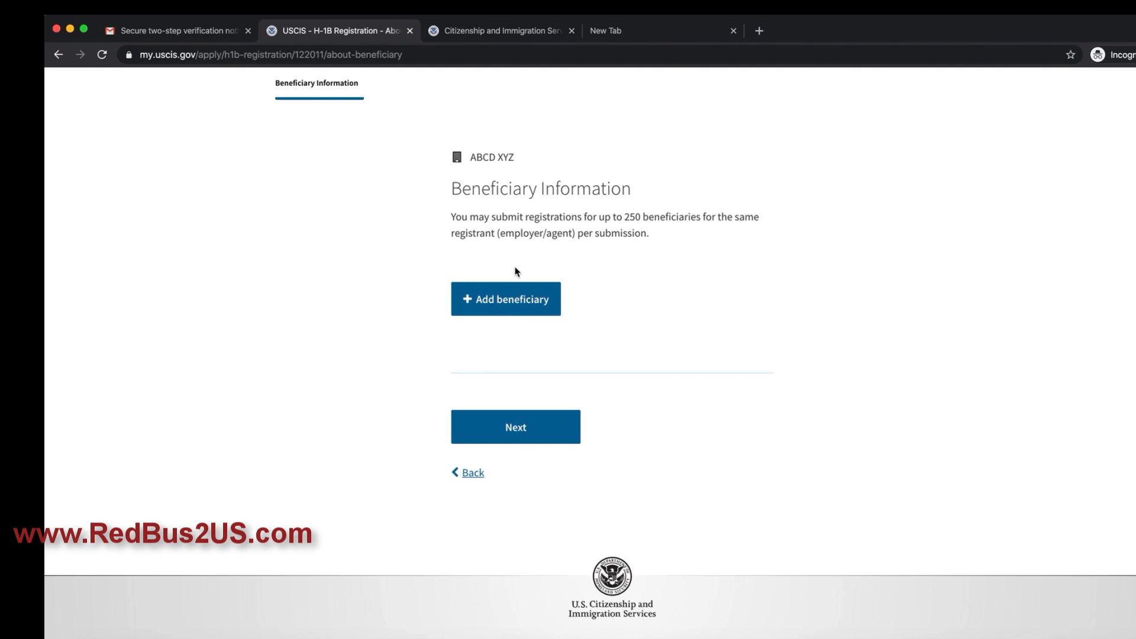
pyautogui.click(507, 300)
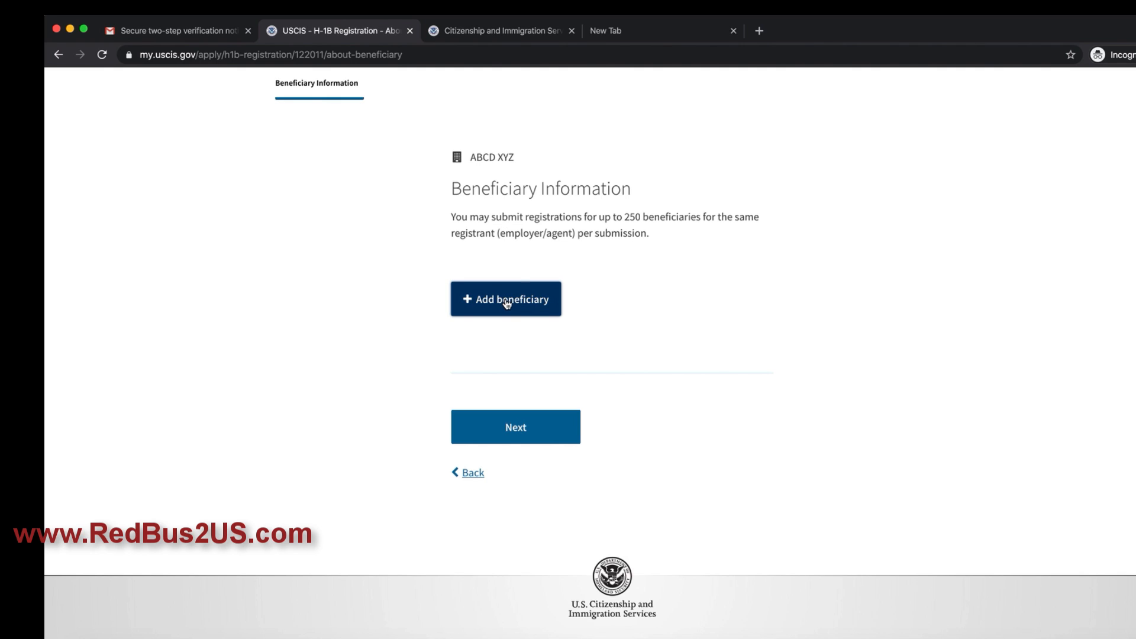
pyautogui.moveTo(507, 216); pyautogui.dragTo(684, 219)
pyautogui.click(675, 293)
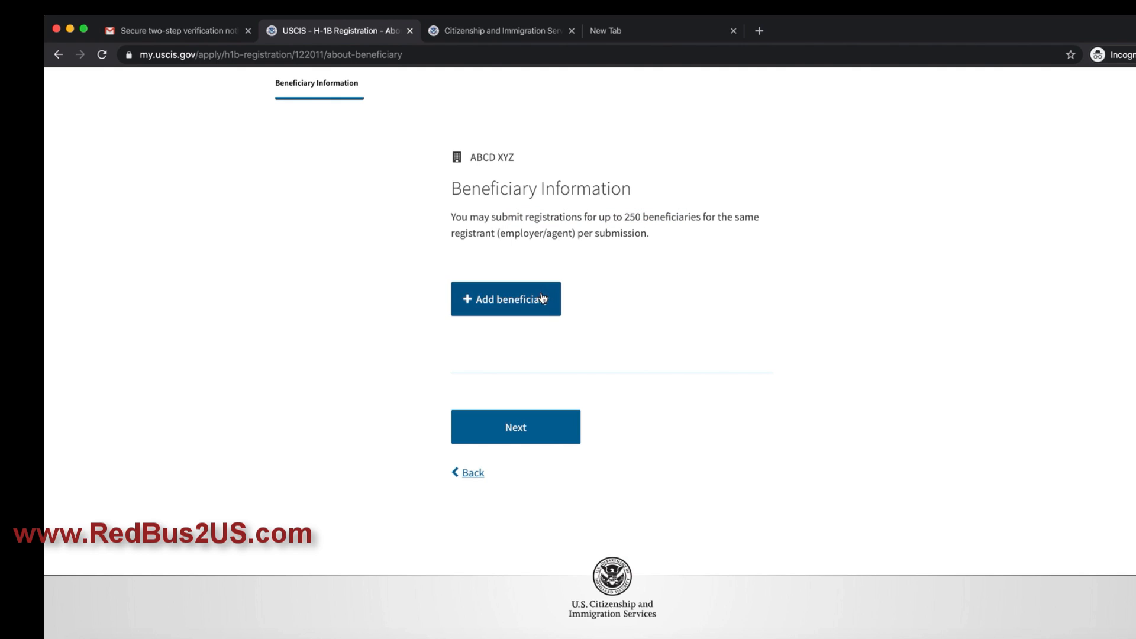
pyautogui.click(543, 299)
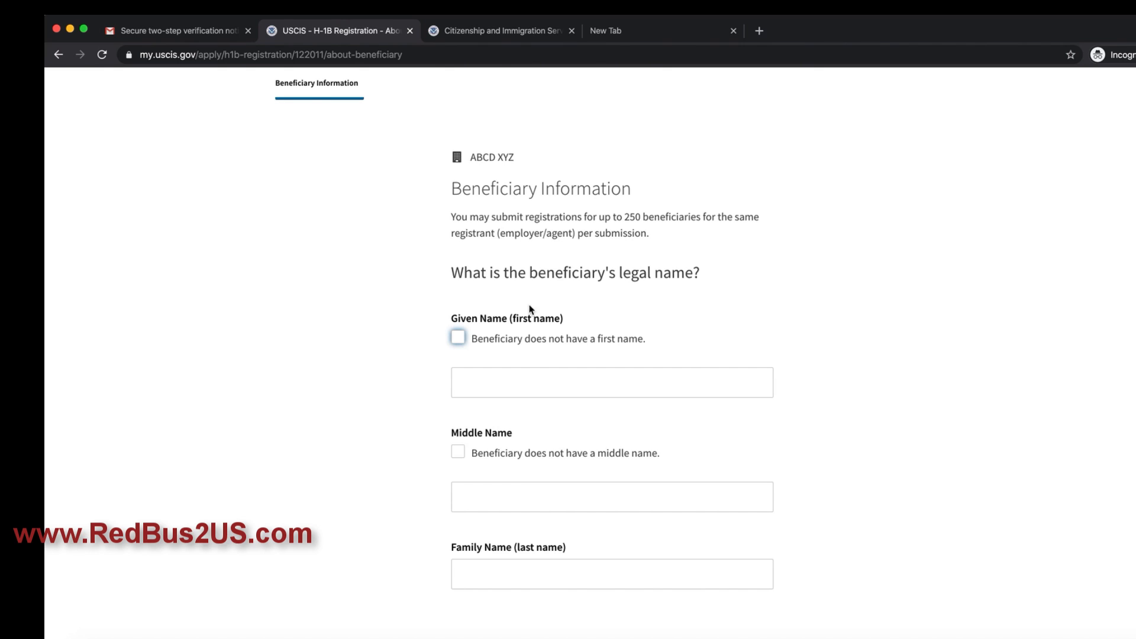
# Step: Fill in the beneficiary's given and family names and set gender to Male
pyautogui.click(467, 378)
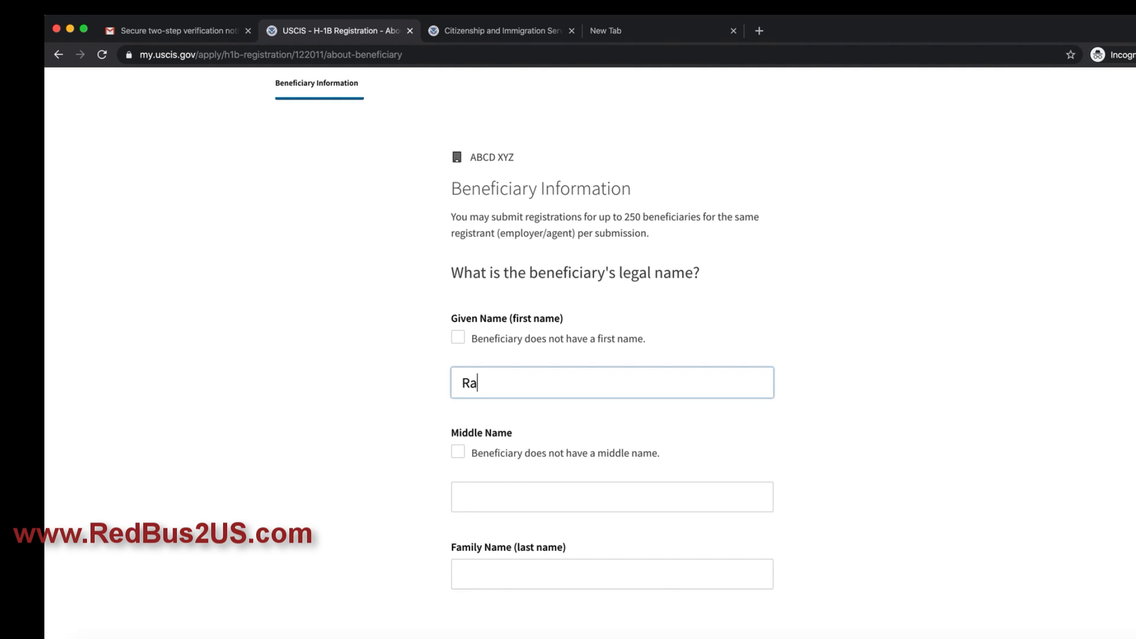
pyautogui.press('Tab')
pyautogui.scroll(-3, 474, 409)
pyautogui.click(479, 478)
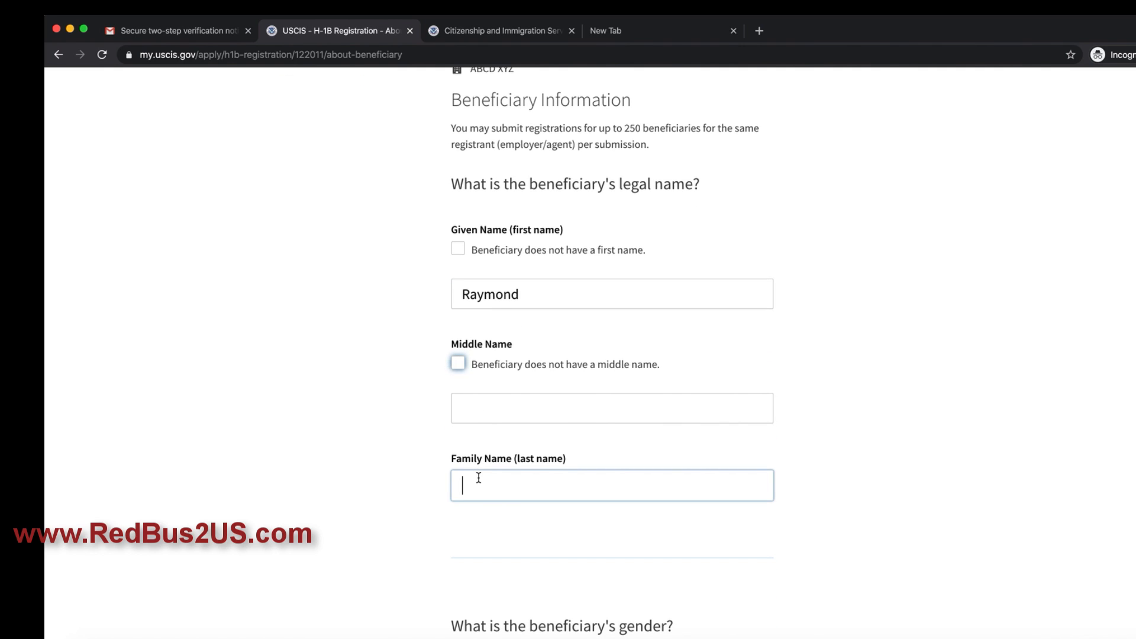
pyautogui.scroll(-5, 470, 474)
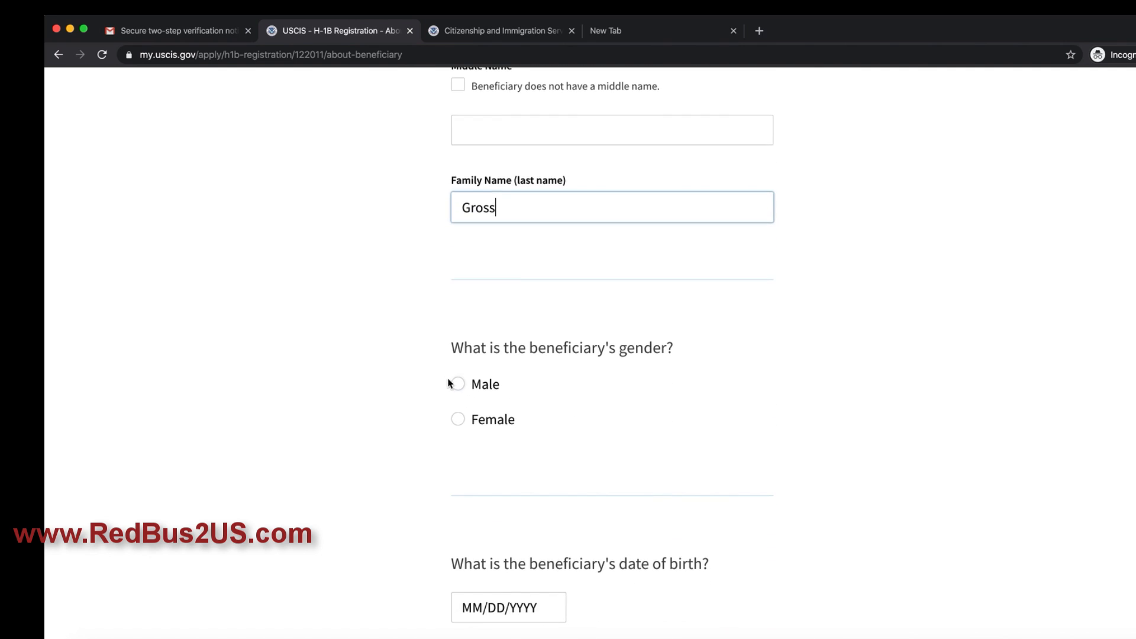
pyautogui.click(453, 384)
pyautogui.scroll(-2, 557, 423)
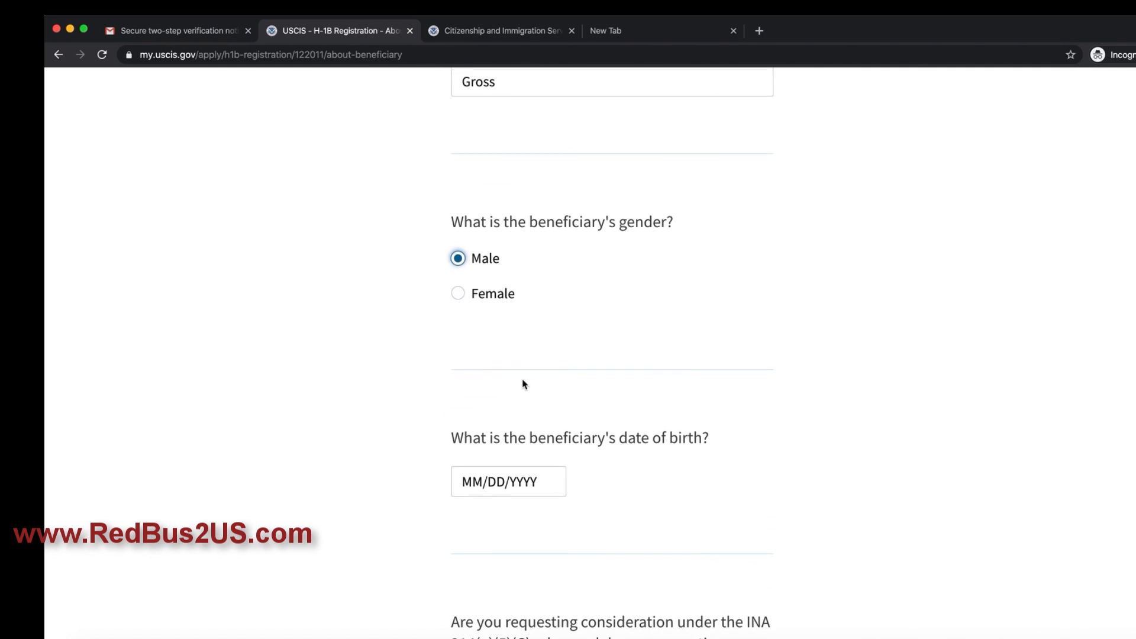
pyautogui.click(534, 476)
pyautogui.scroll(-1, 541, 469)
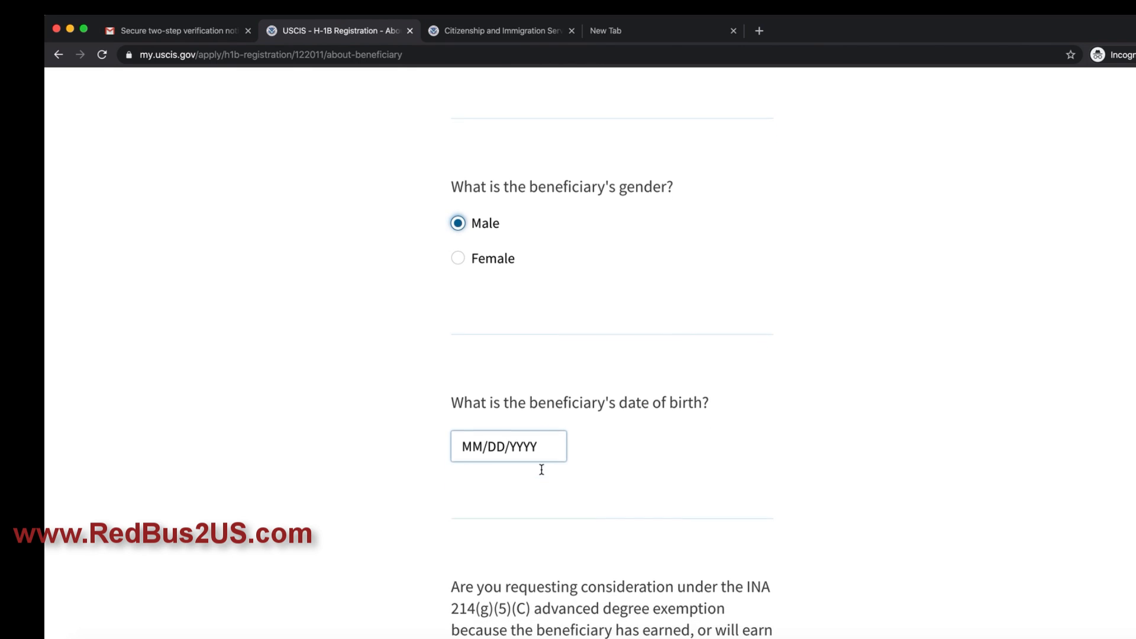
pyautogui.click(515, 445)
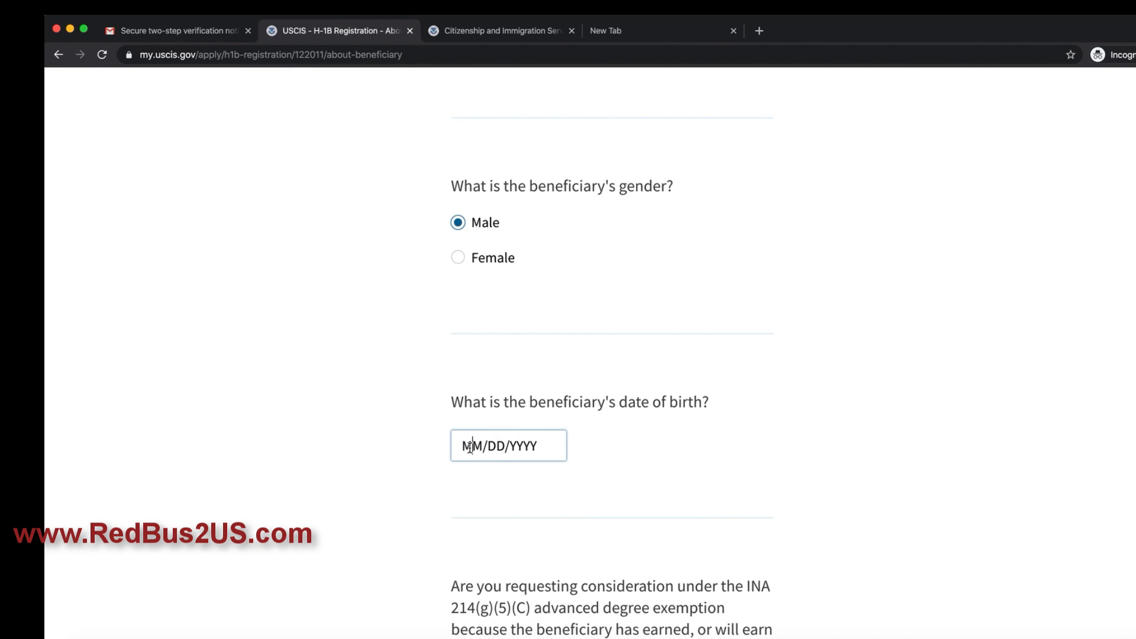
pyautogui.moveTo(546, 447); pyautogui.dragTo(452, 447)
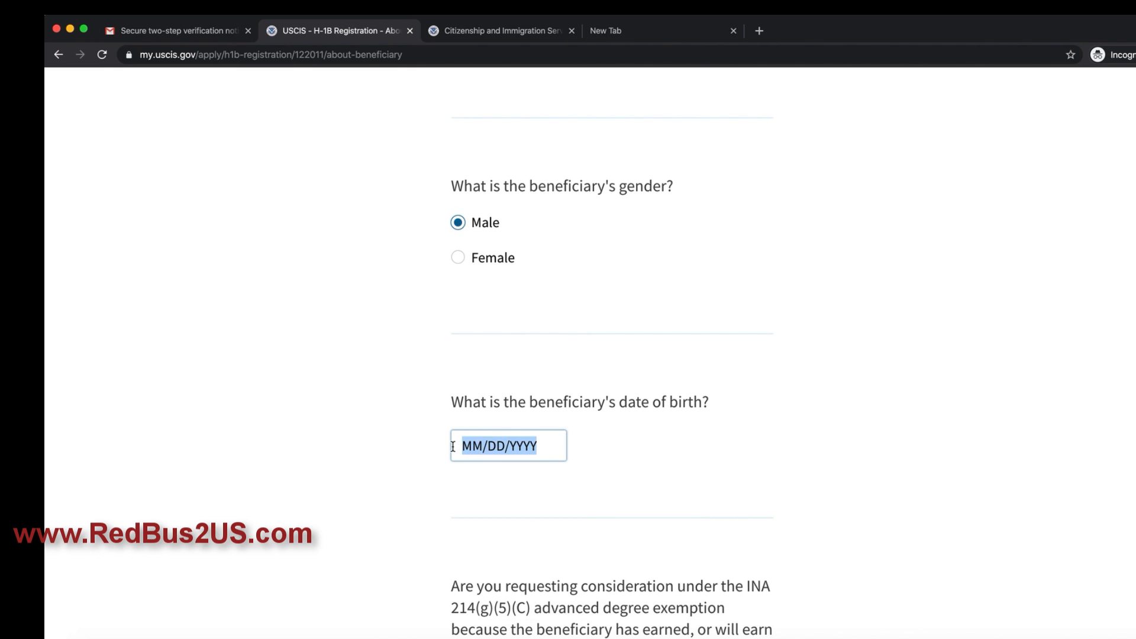
pyautogui.write('11/23/')
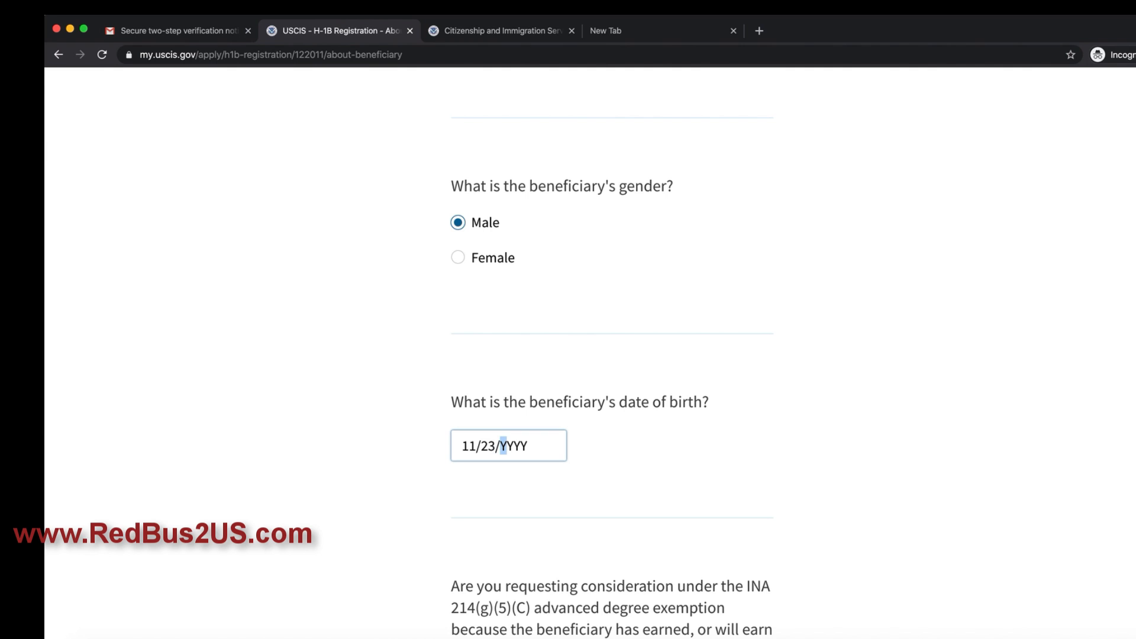
pyautogui.write('1980')
# Step: Answer Yes to the advanced degree exemption question
pyautogui.scroll(-5, 499, 455)
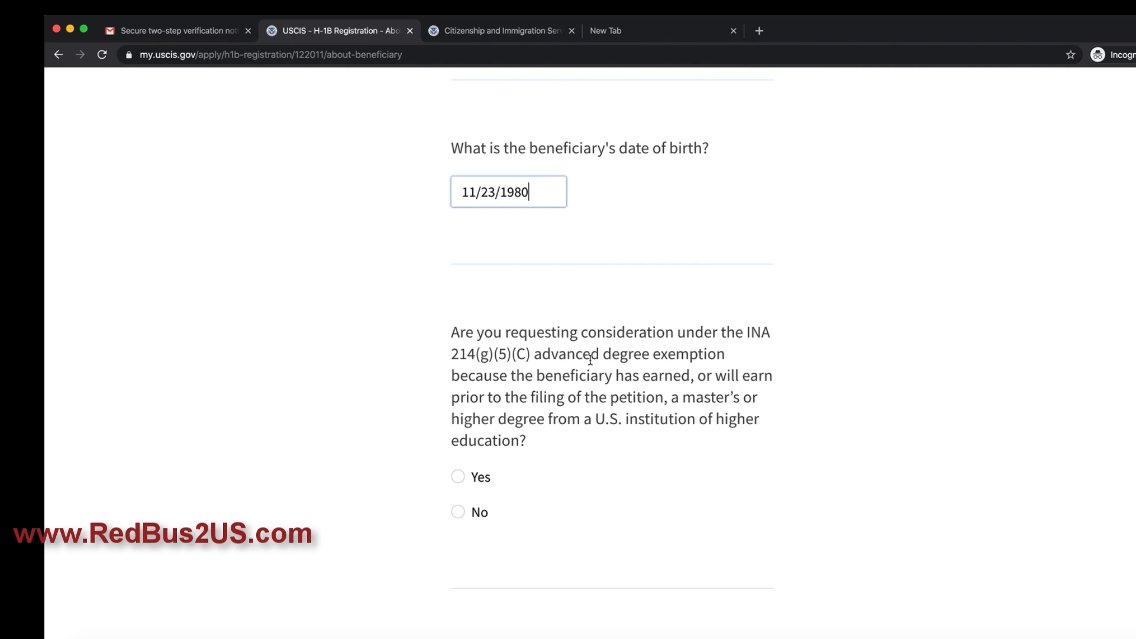
pyautogui.click(459, 513)
pyautogui.scroll(-2, 555, 494)
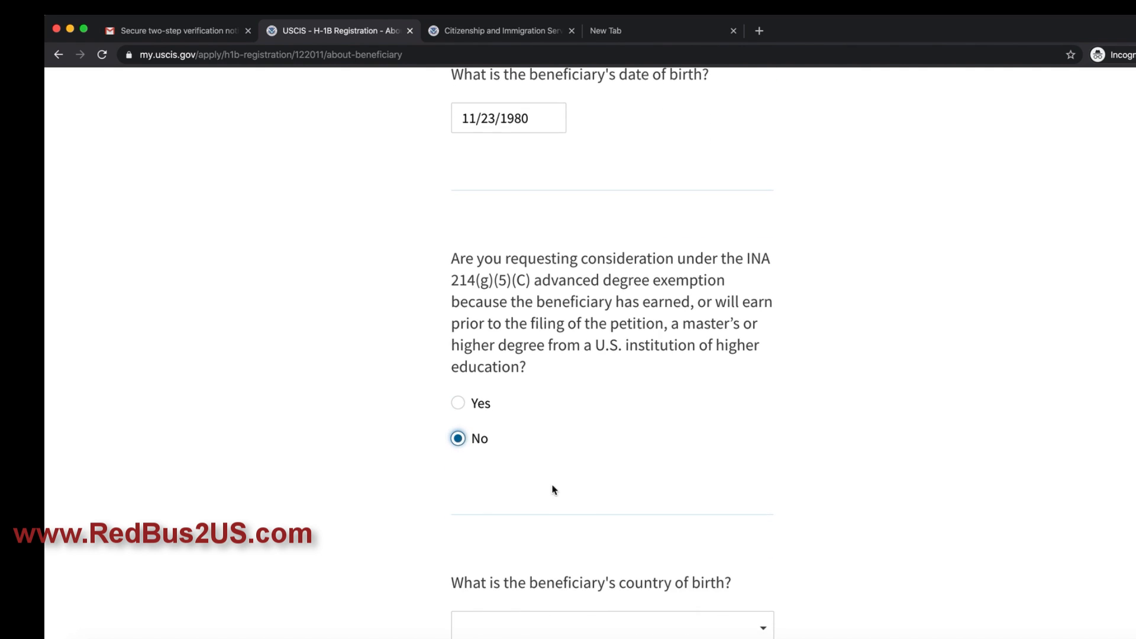
pyautogui.click(458, 403)
pyautogui.scroll(-4, 549, 439)
# Step: Choose United Kingdom as both country of birth and country of citizenship
pyautogui.click(576, 459)
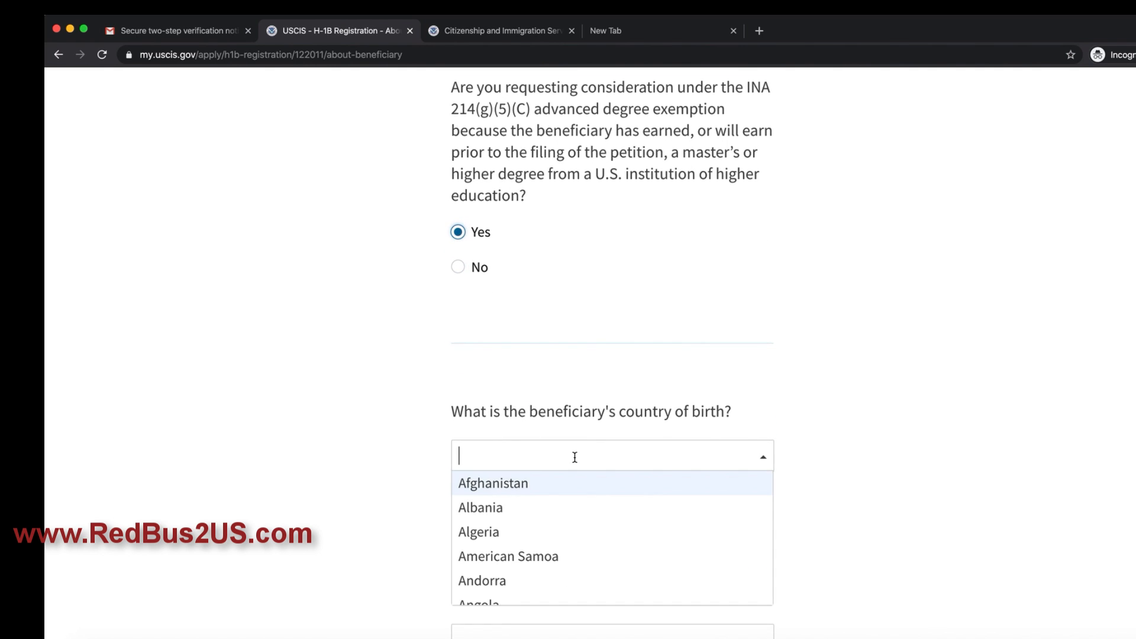
pyautogui.write('si')
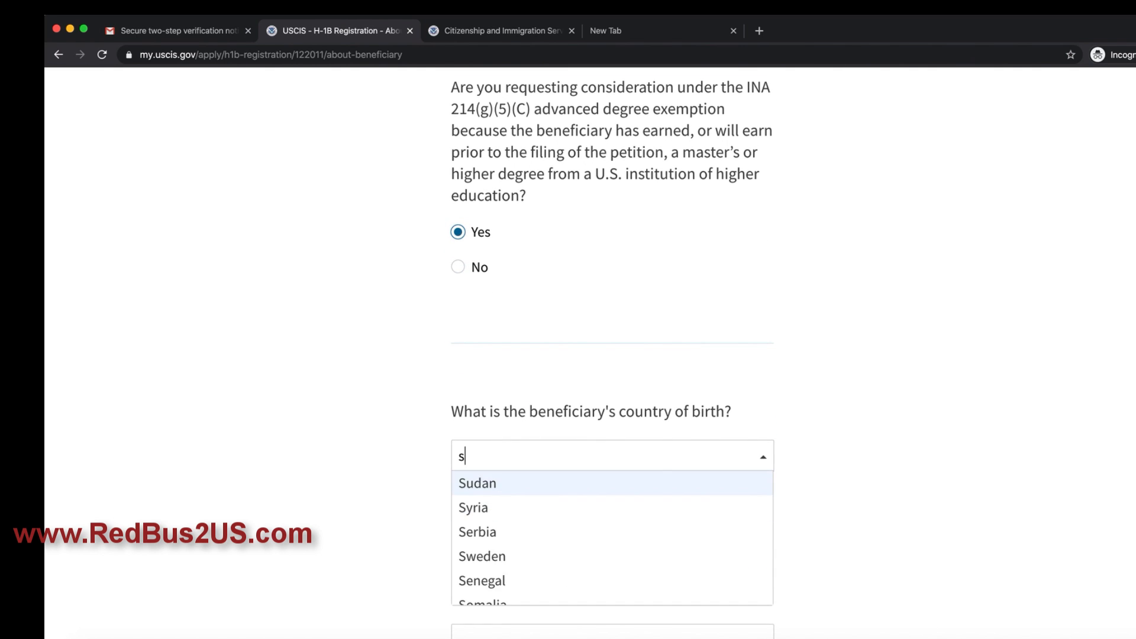
pyautogui.press('BackSpace')
pyautogui.press('BackSpace')
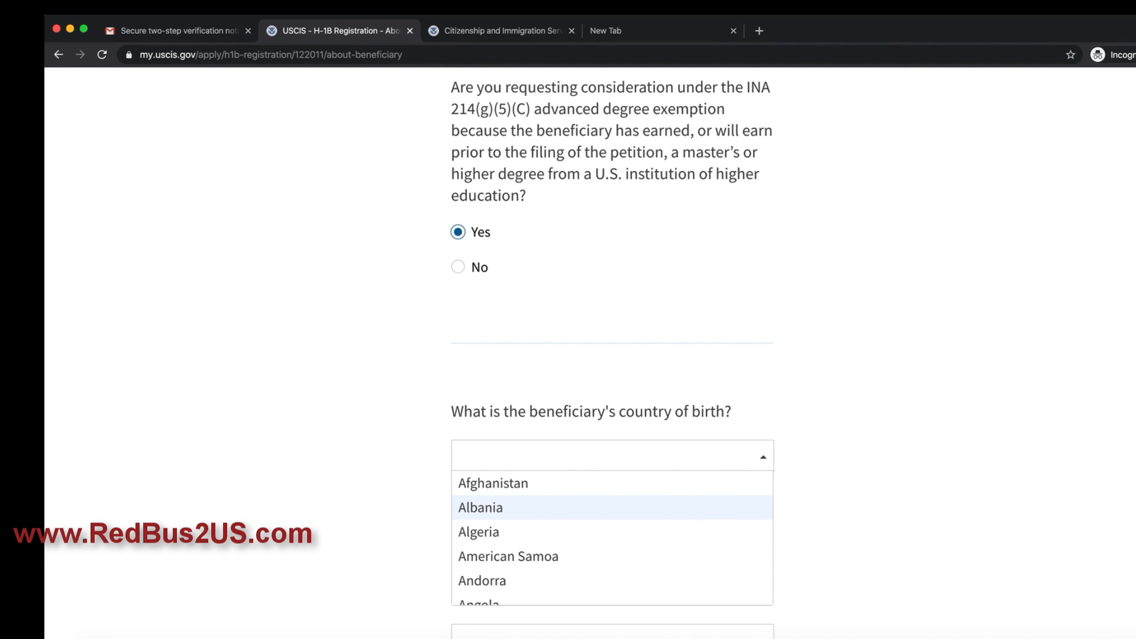
pyautogui.write('unite')
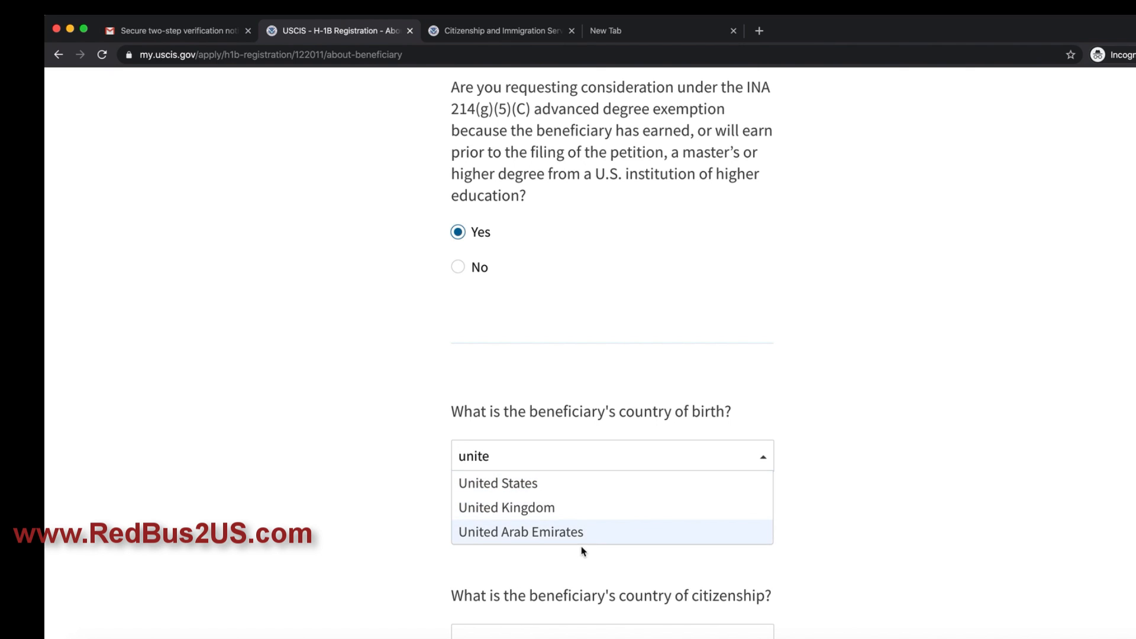
pyautogui.click(520, 507)
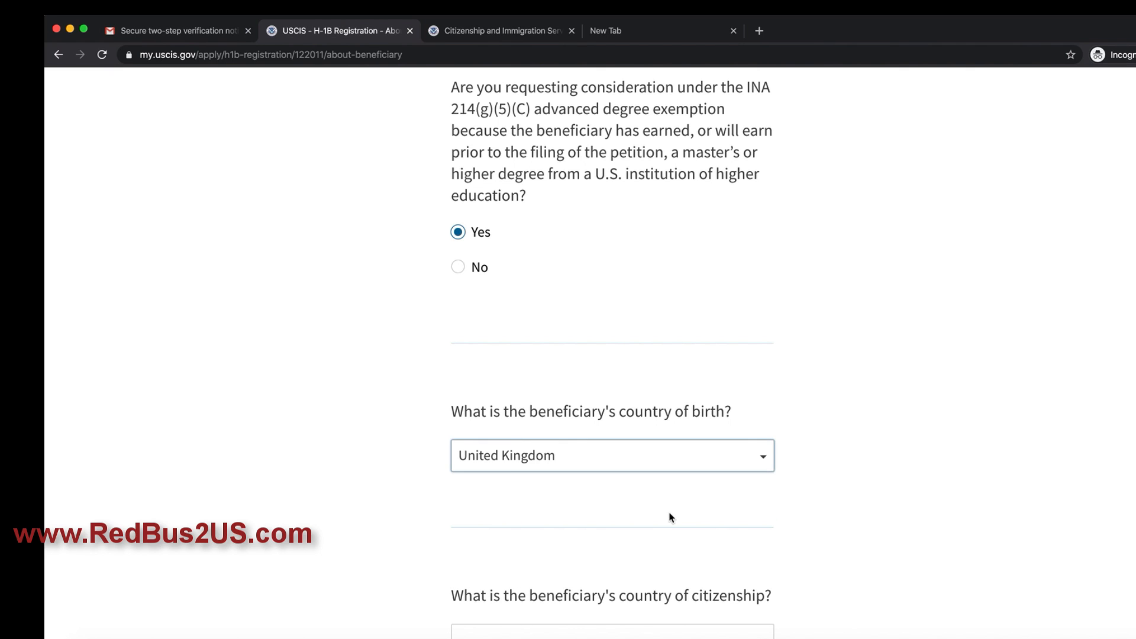
pyautogui.scroll(-5, 670, 515)
pyautogui.click(655, 495)
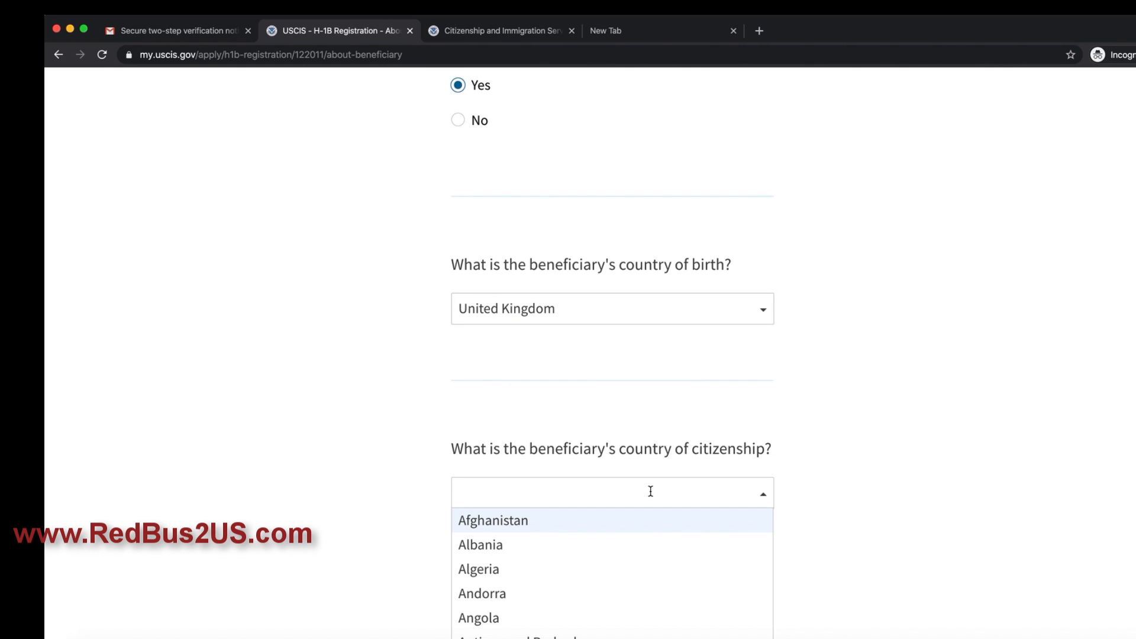
pyautogui.write('unite')
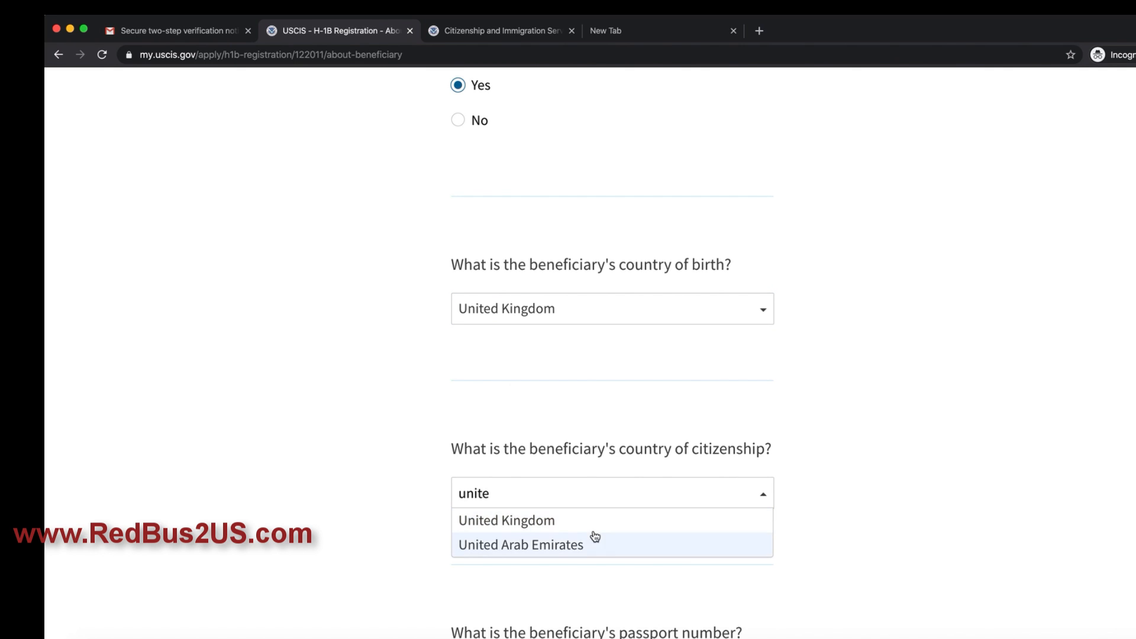
pyautogui.press('Return')
pyautogui.scroll(-6, 710, 538)
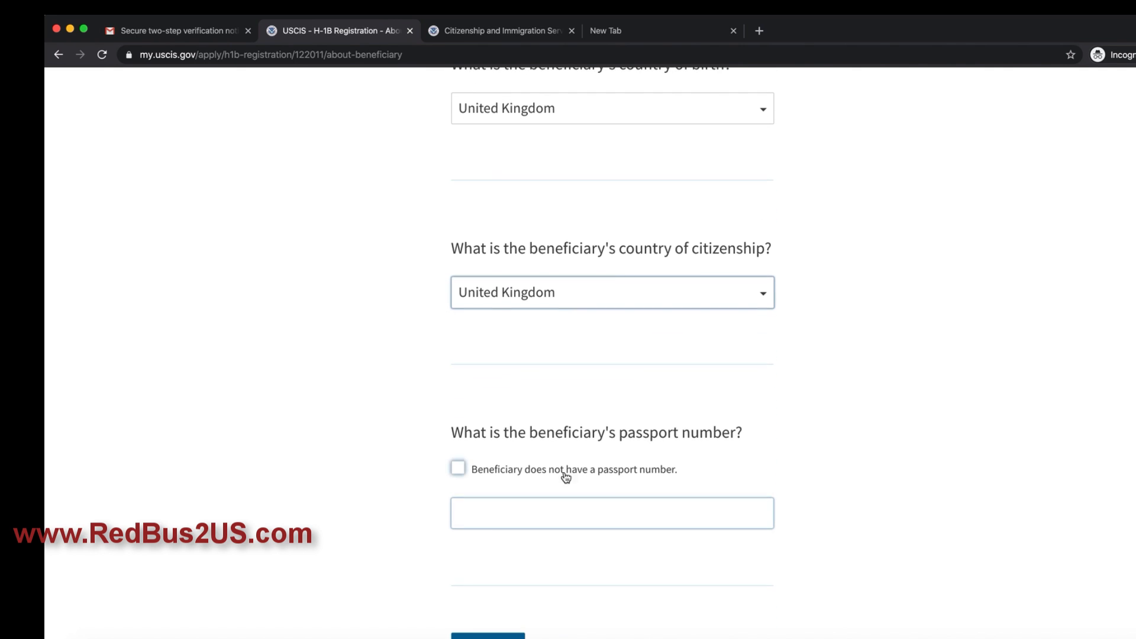
# Step: Enter the beneficiary's passport number, leaving the no-passport option unchecked
pyautogui.click(499, 515)
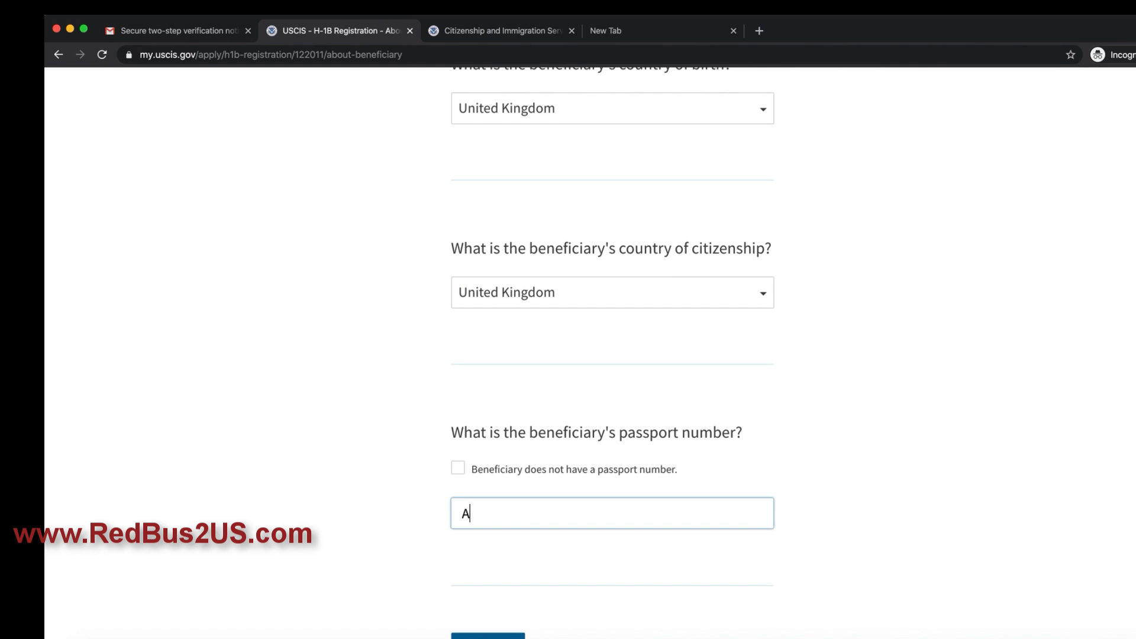
pyautogui.scroll(-3, 544, 497)
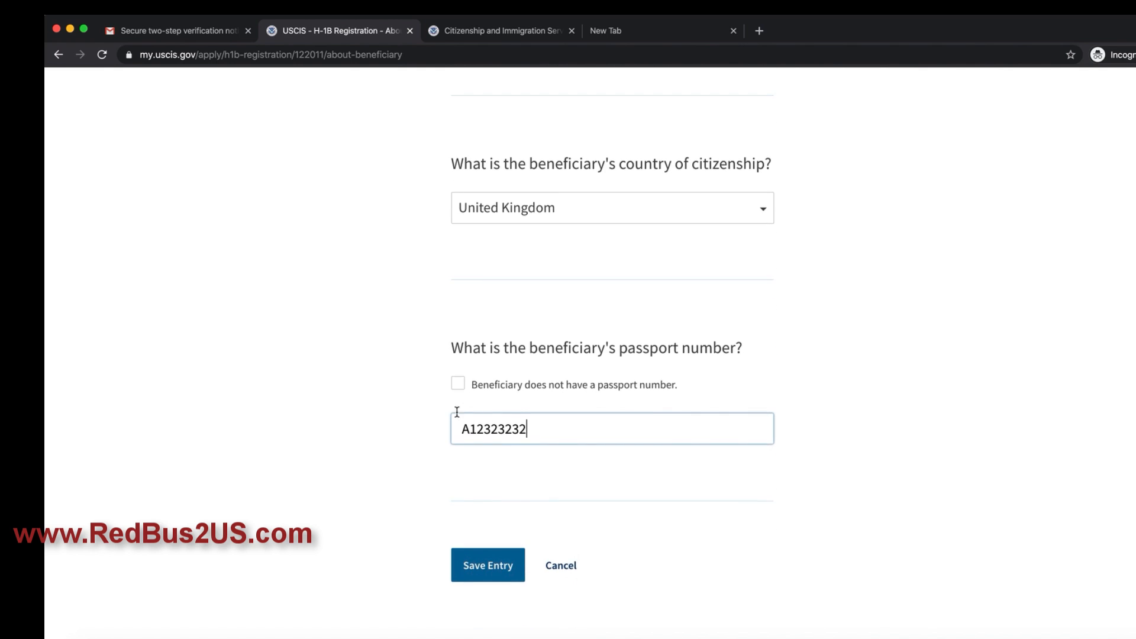
pyautogui.click(458, 375)
pyautogui.click(458, 376)
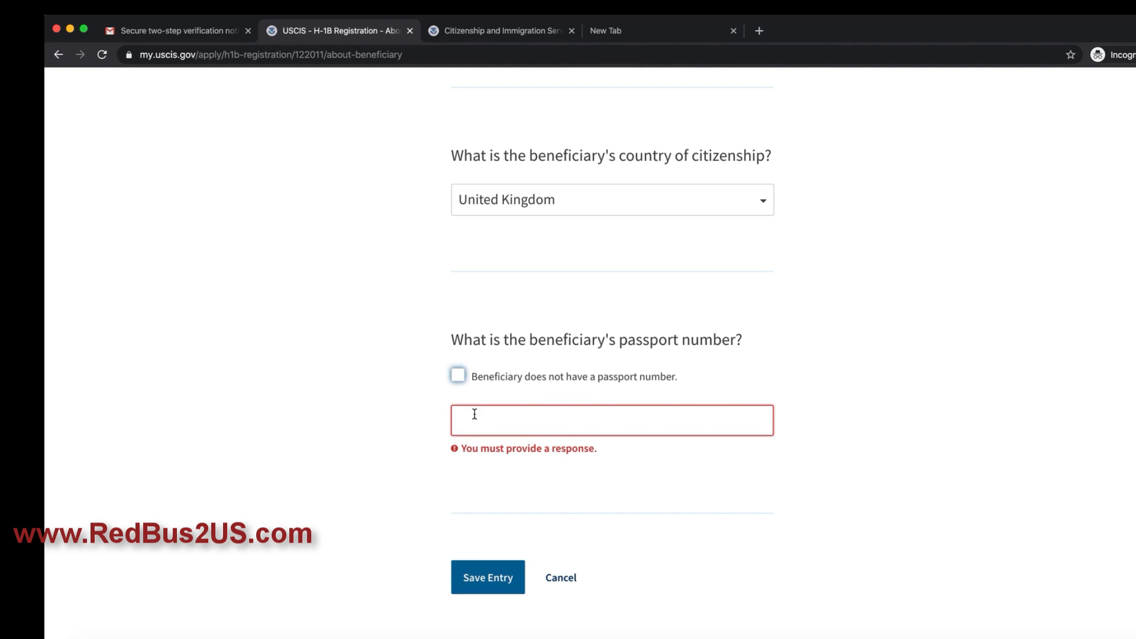
pyautogui.click(477, 420)
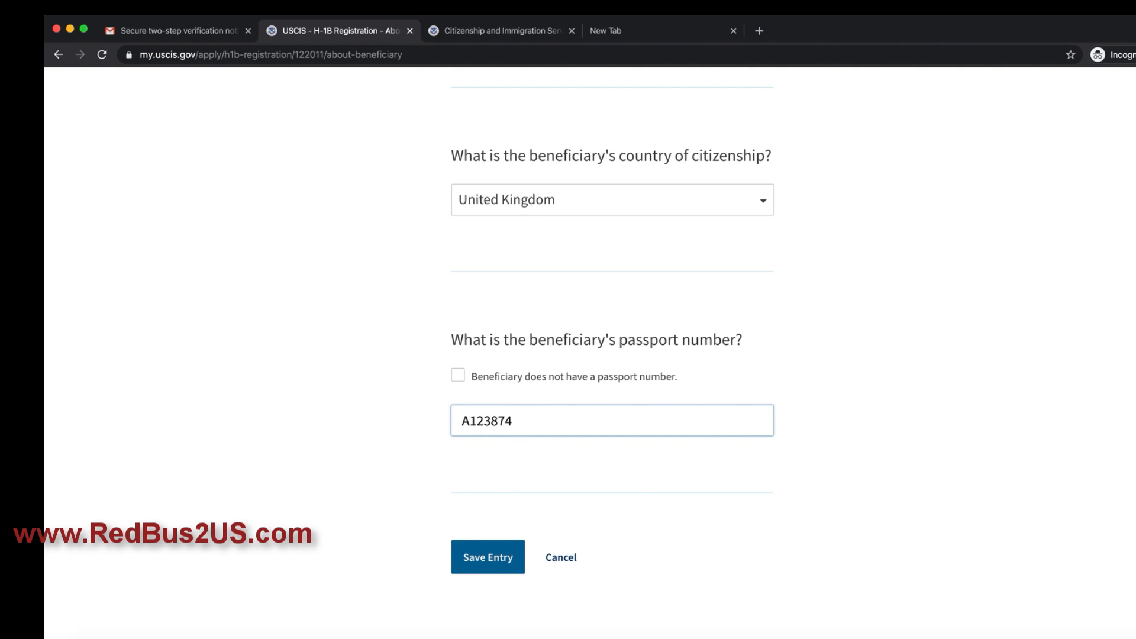
# Step: Mark no middle name and save the beneficiary entry to the Beneficiaries list
pyautogui.click(483, 561)
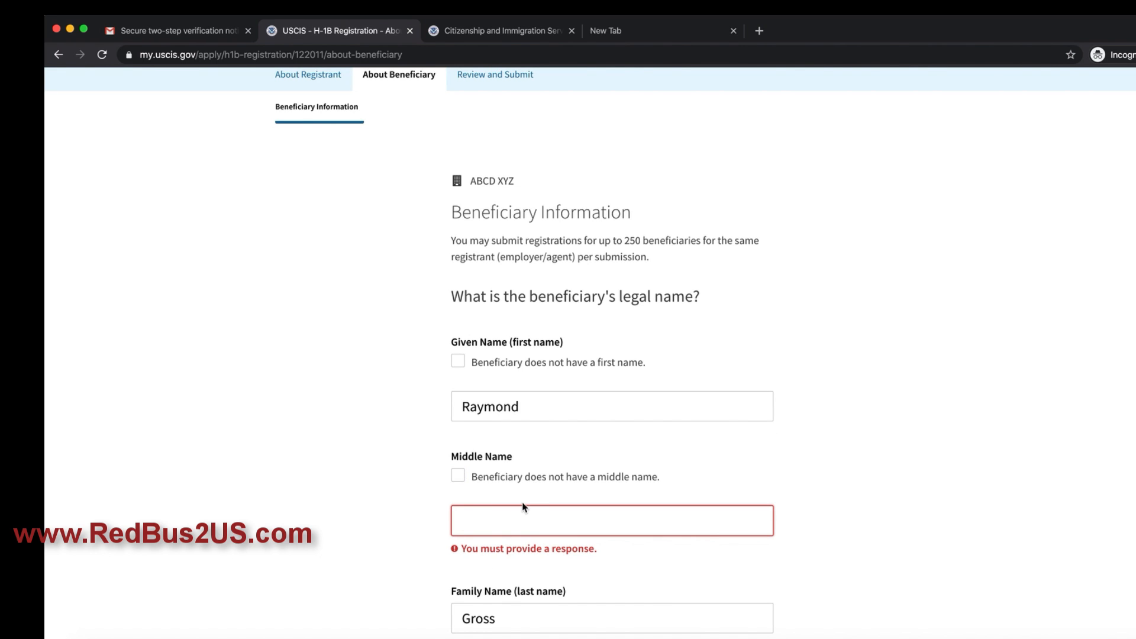
pyautogui.click(458, 475)
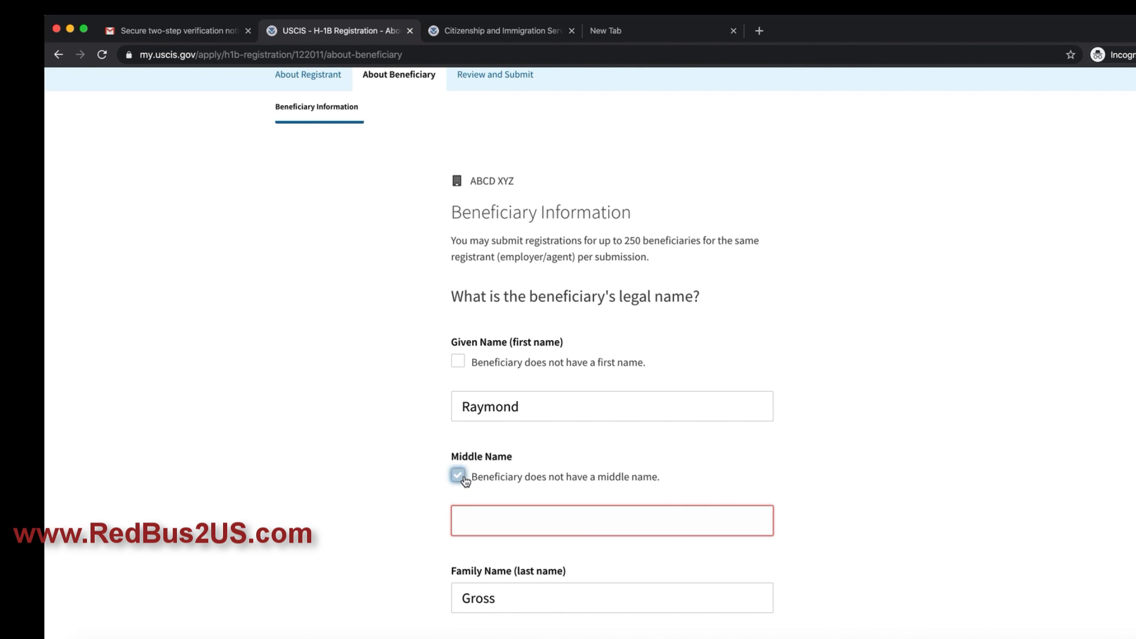
pyautogui.scroll(-20, 550, 495)
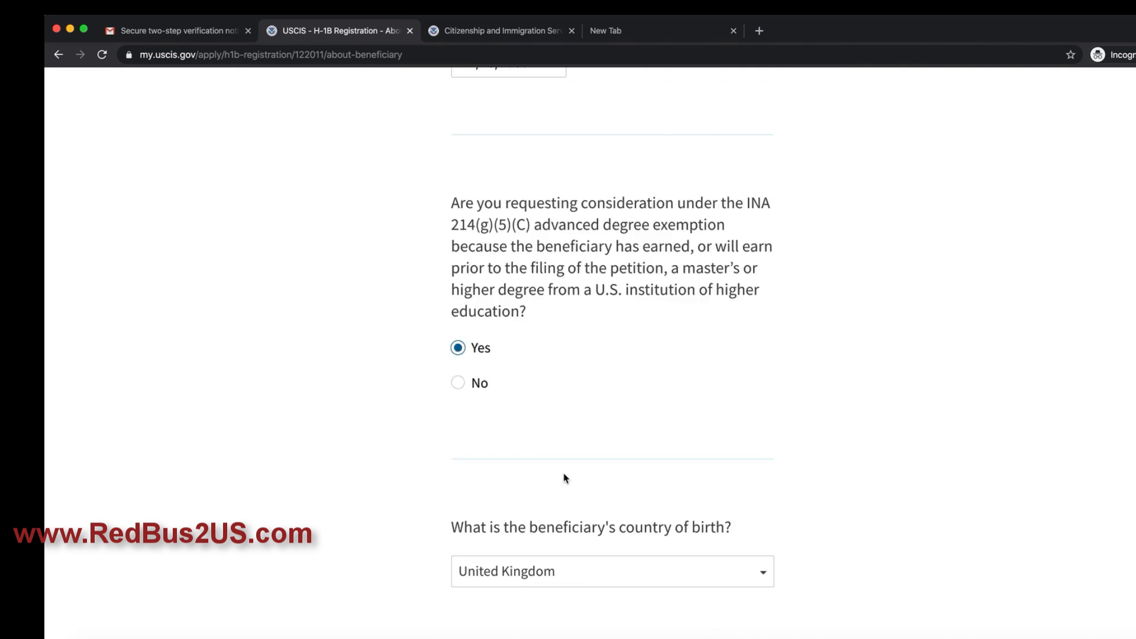
pyautogui.scroll(-5, 564, 477)
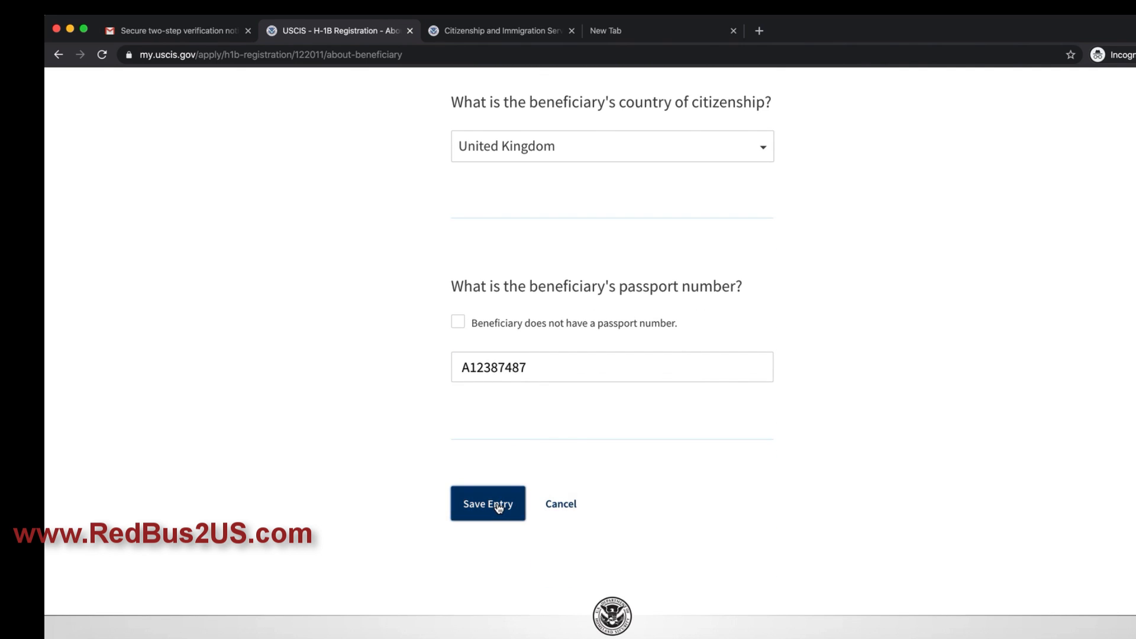
pyautogui.click(499, 506)
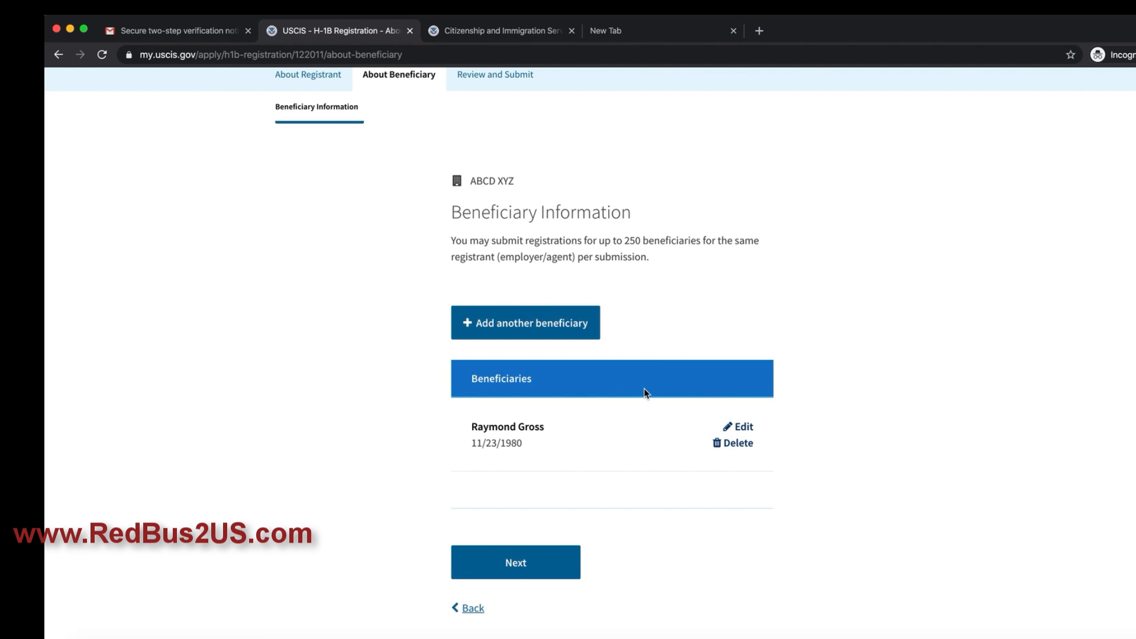
pyautogui.click(520, 324)
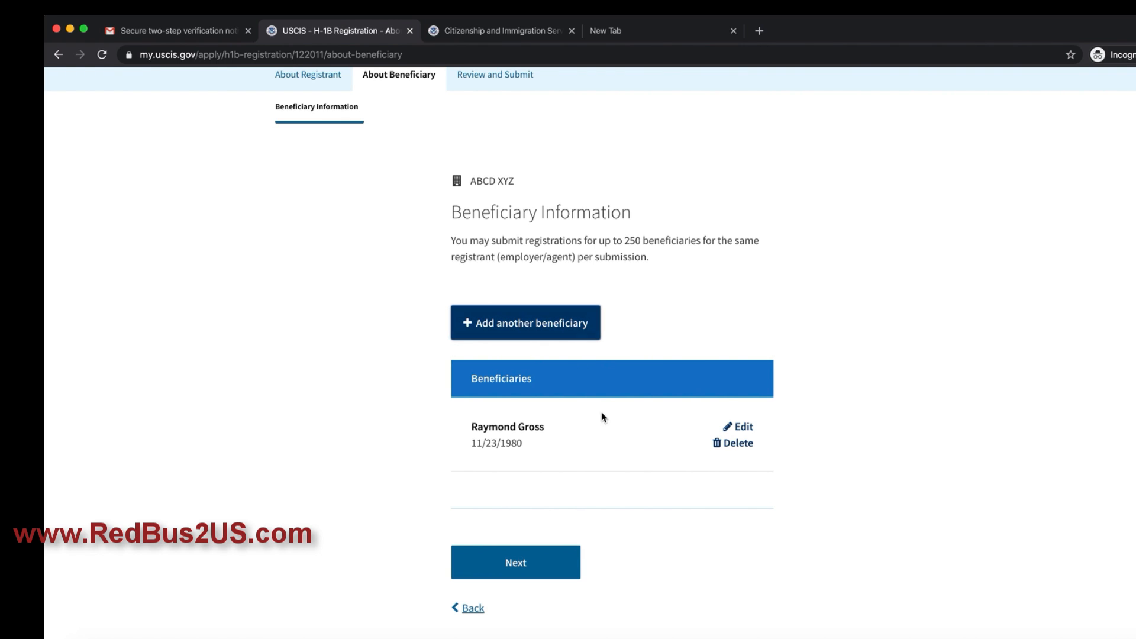
# Step: Run the registration review, confirm no alerts and the $10.00 fee, and continue to the summary
pyautogui.click(517, 562)
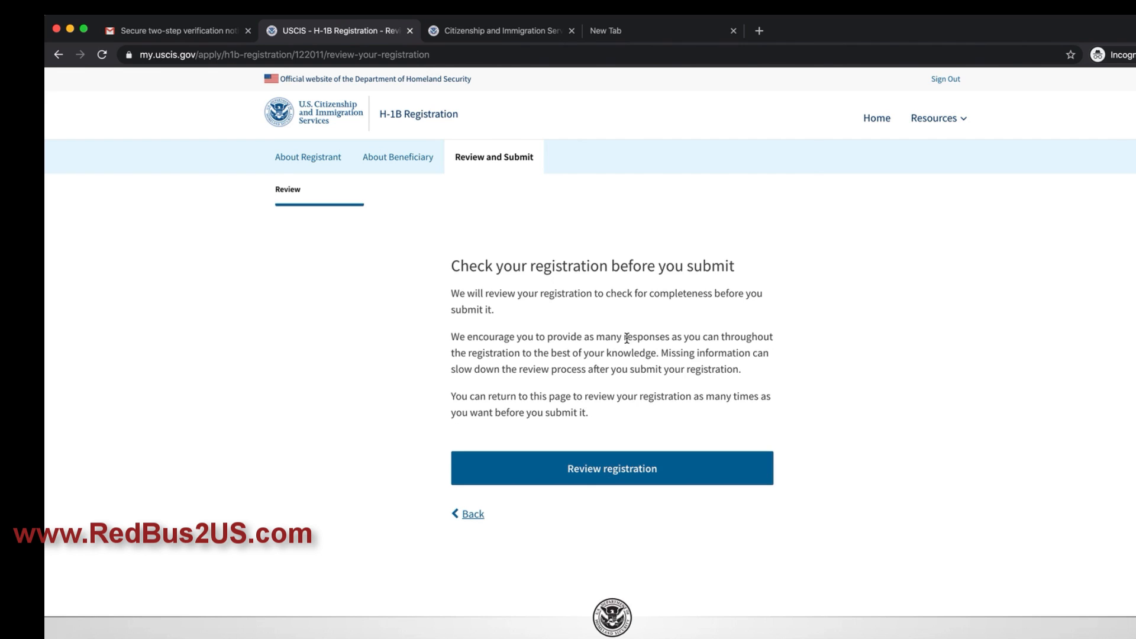
pyautogui.moveTo(468, 261); pyautogui.dragTo(764, 269)
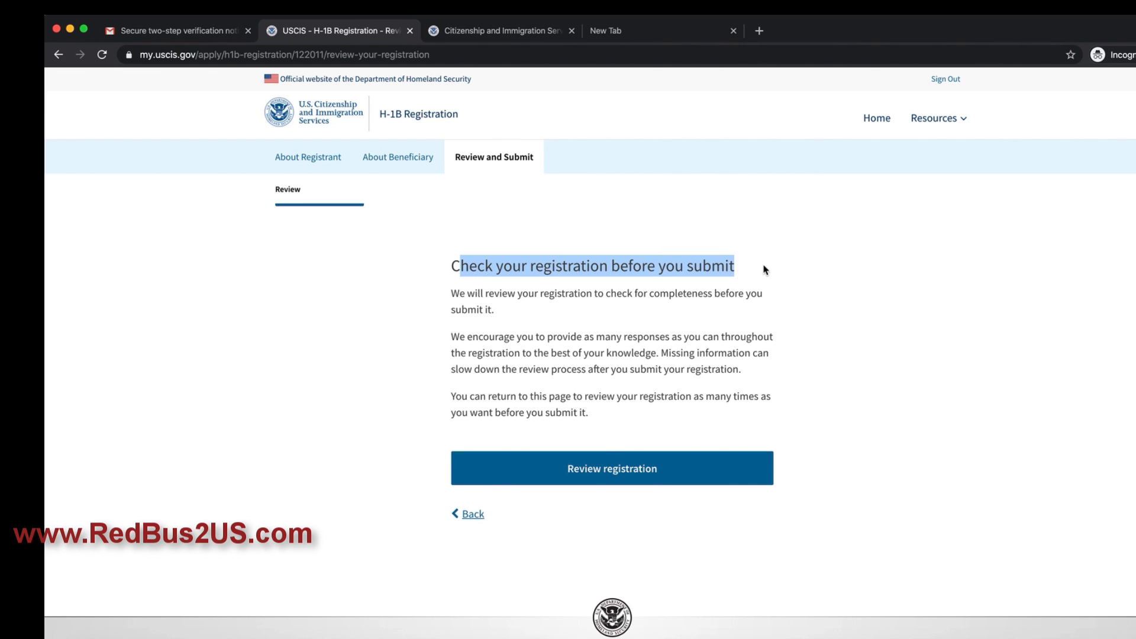
pyautogui.click(538, 469)
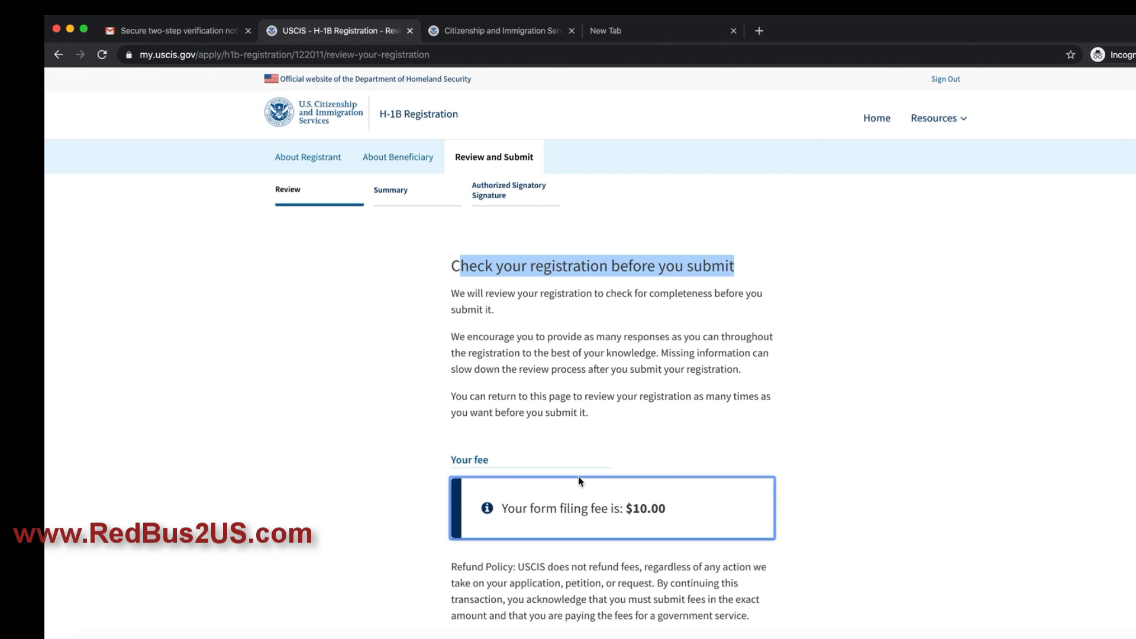
pyautogui.scroll(-5, 602, 438)
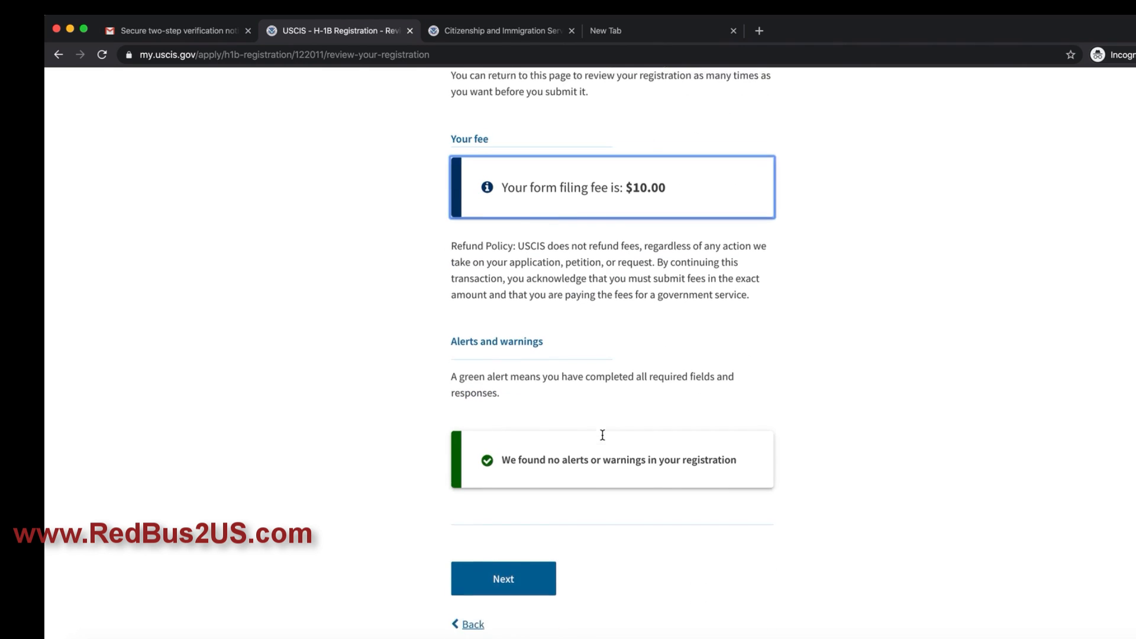
pyautogui.scroll(-1, 603, 435)
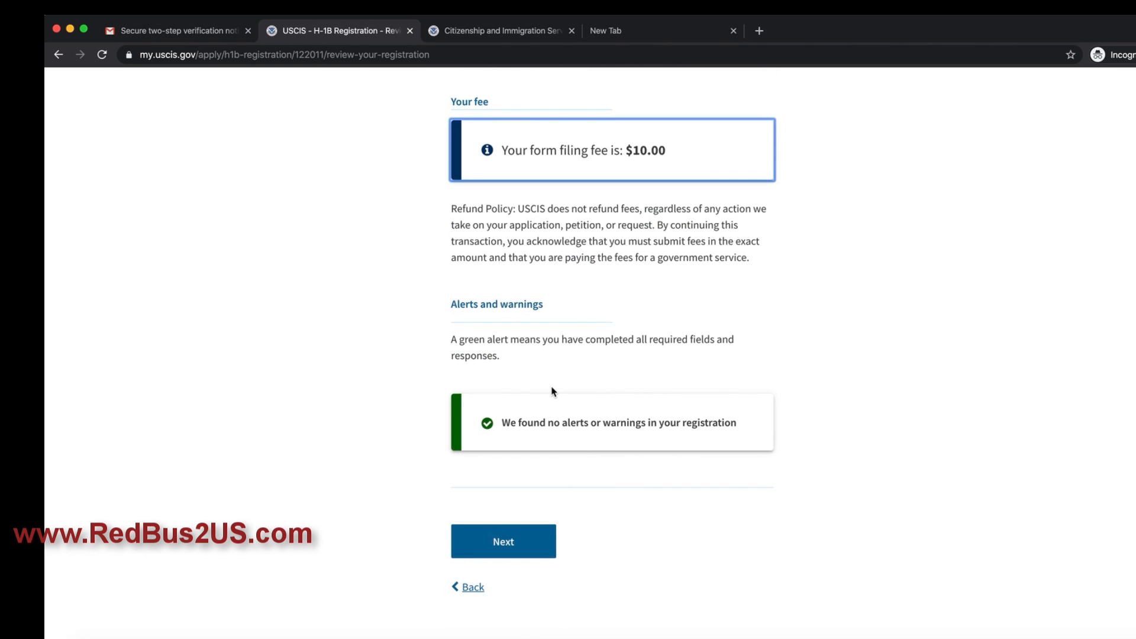
pyautogui.scroll(3, 553, 391)
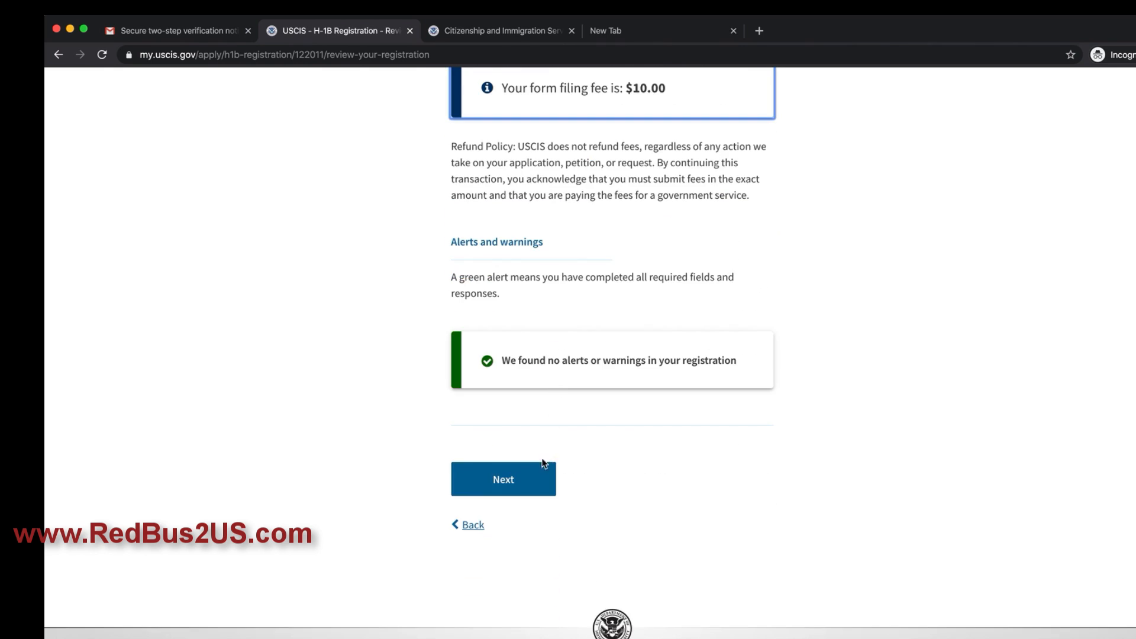
pyautogui.click(529, 496)
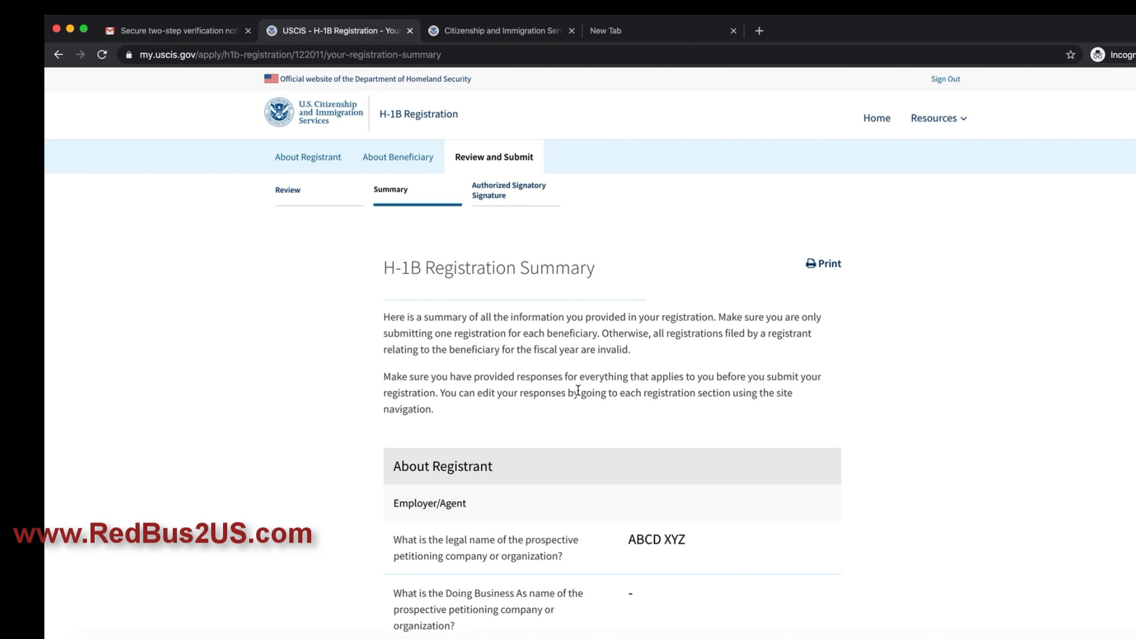
# Step: Scroll through the H-1B Registration Summary to check the registrant, signatory and beneficiary entries
pyautogui.scroll(-5, 578, 391)
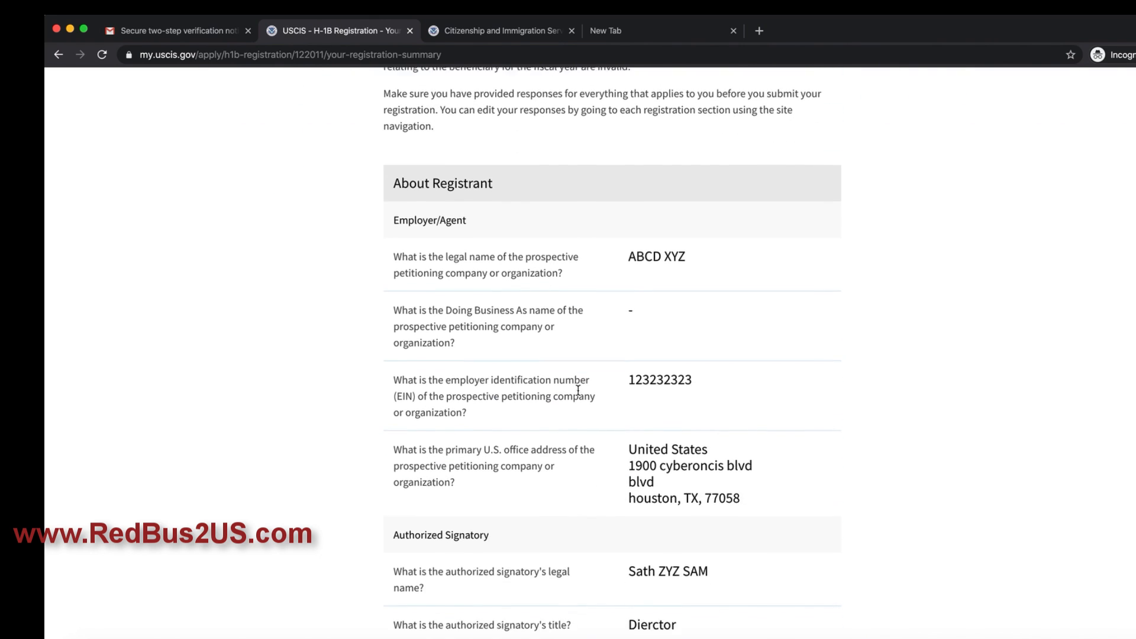
pyautogui.scroll(5, 578, 391)
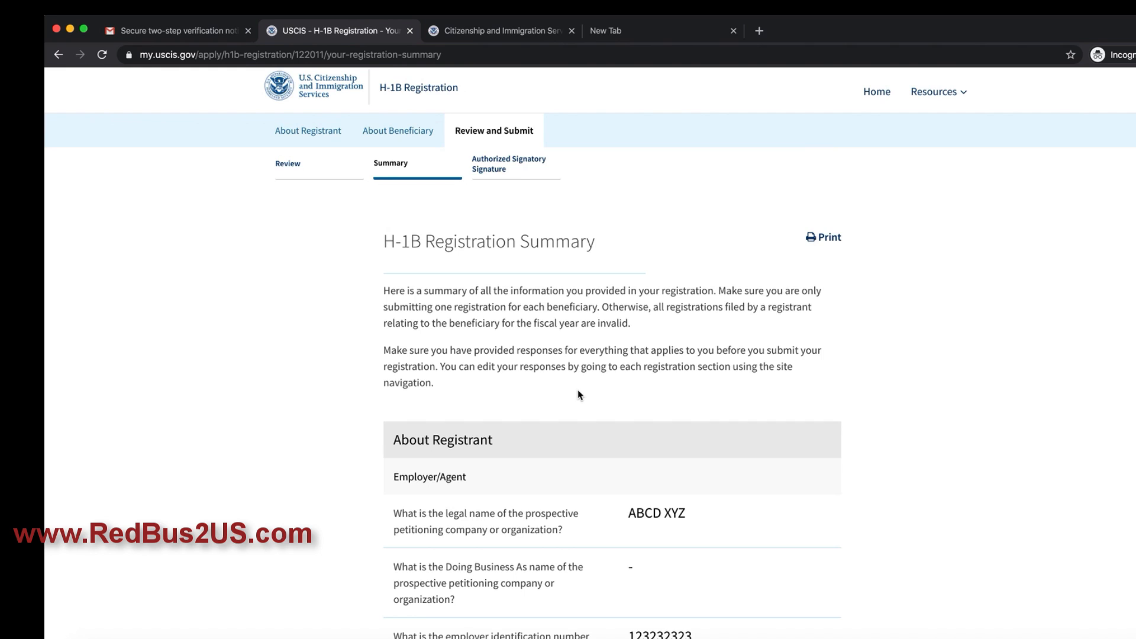
pyautogui.scroll(-20, 578, 395)
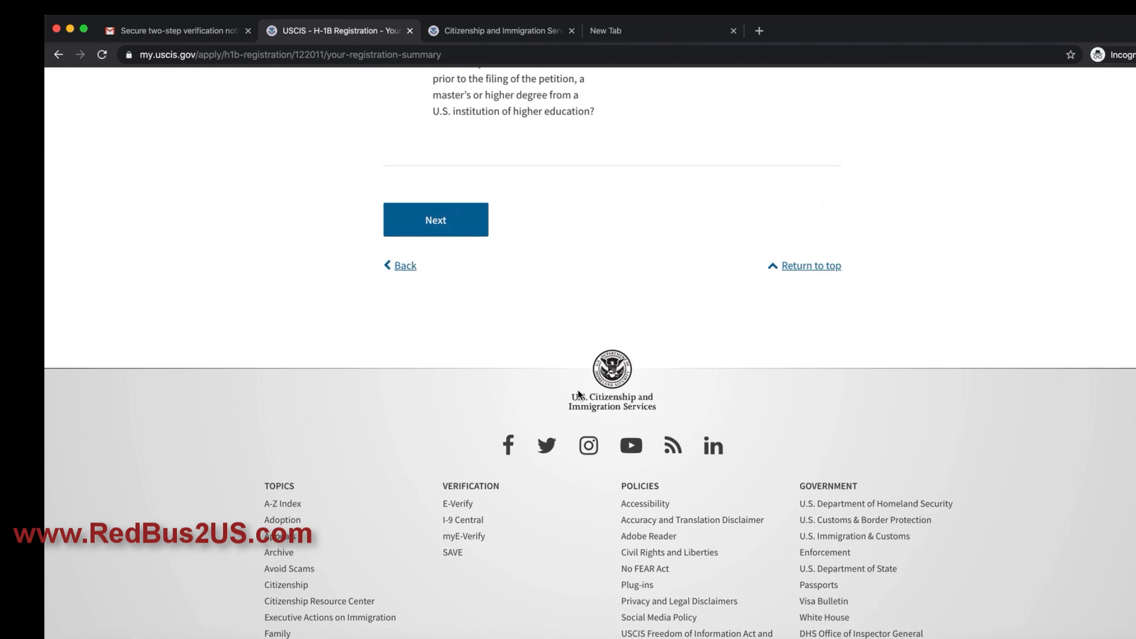
pyautogui.scroll(4, 578, 395)
pyautogui.scroll(20, 578, 395)
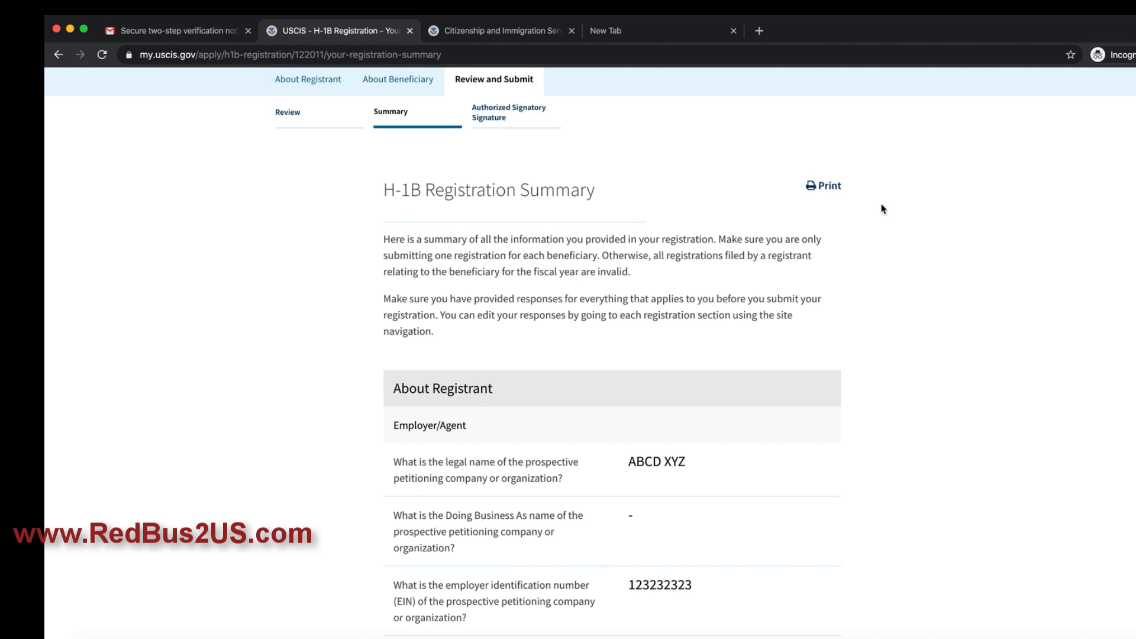
pyautogui.click(827, 186)
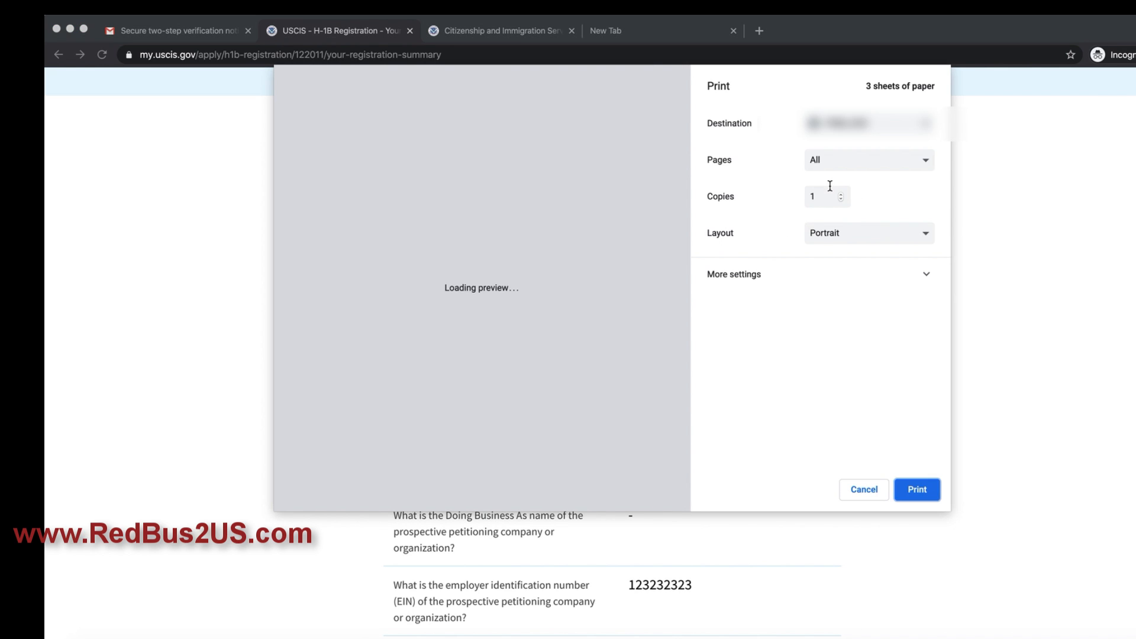
pyautogui.scroll(-5, 613, 232)
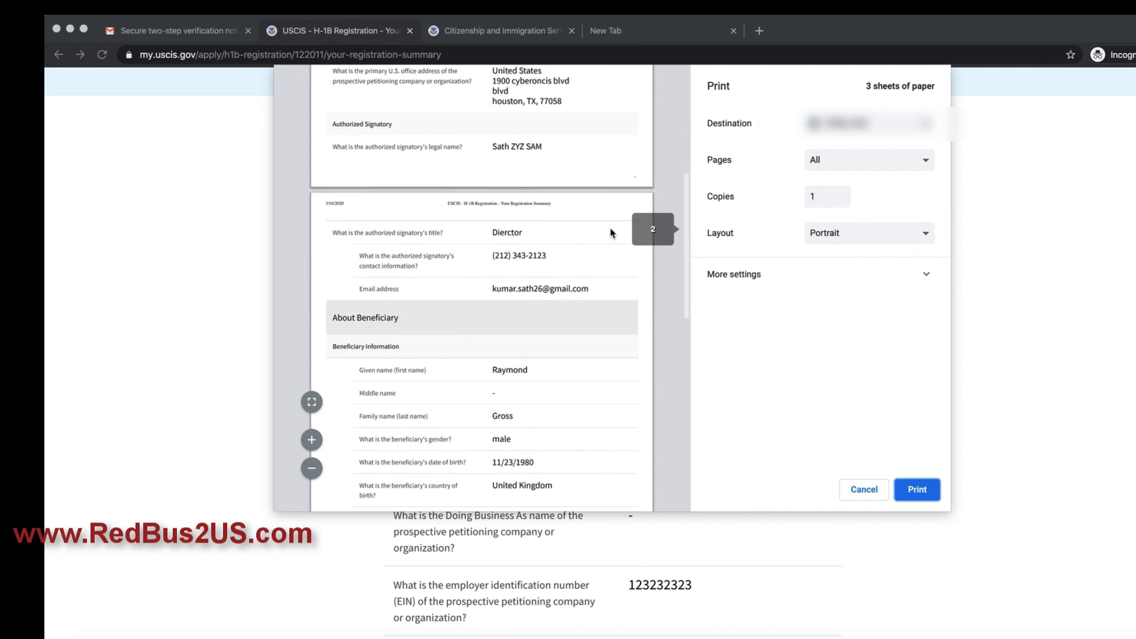
pyautogui.scroll(-5, 613, 233)
pyautogui.scroll(15, 612, 232)
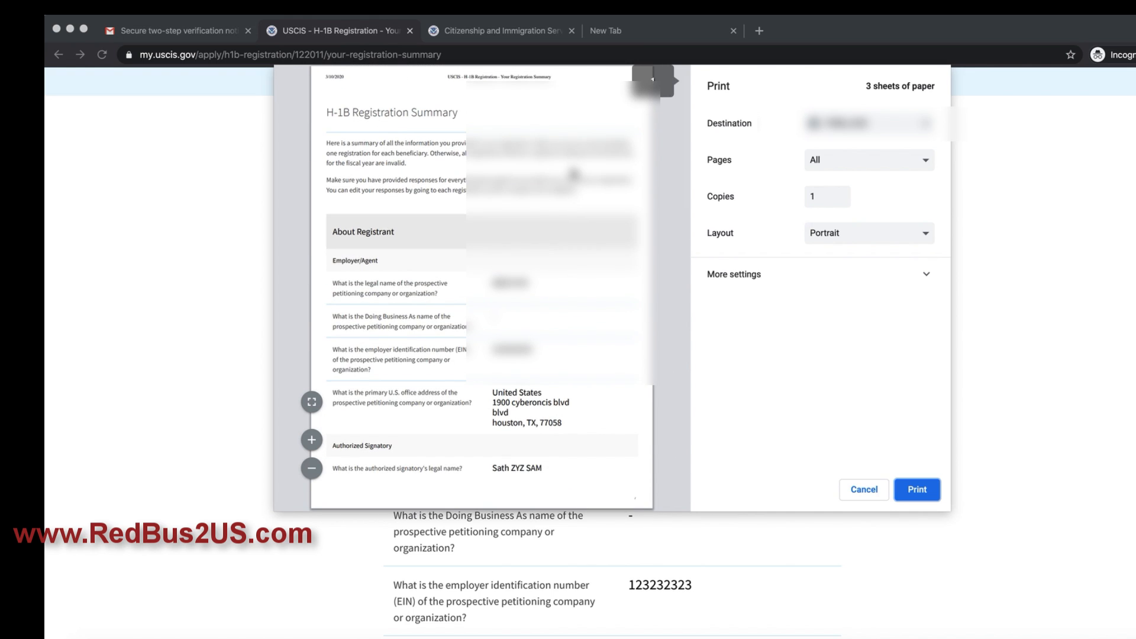
pyautogui.click(878, 129)
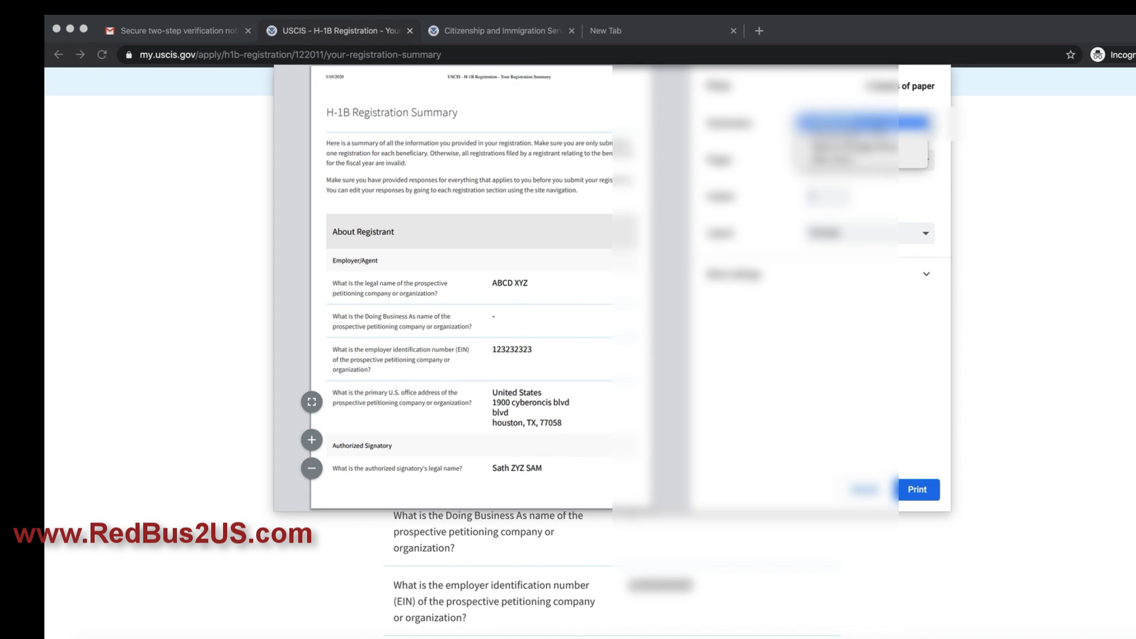
pyautogui.click(983, 139)
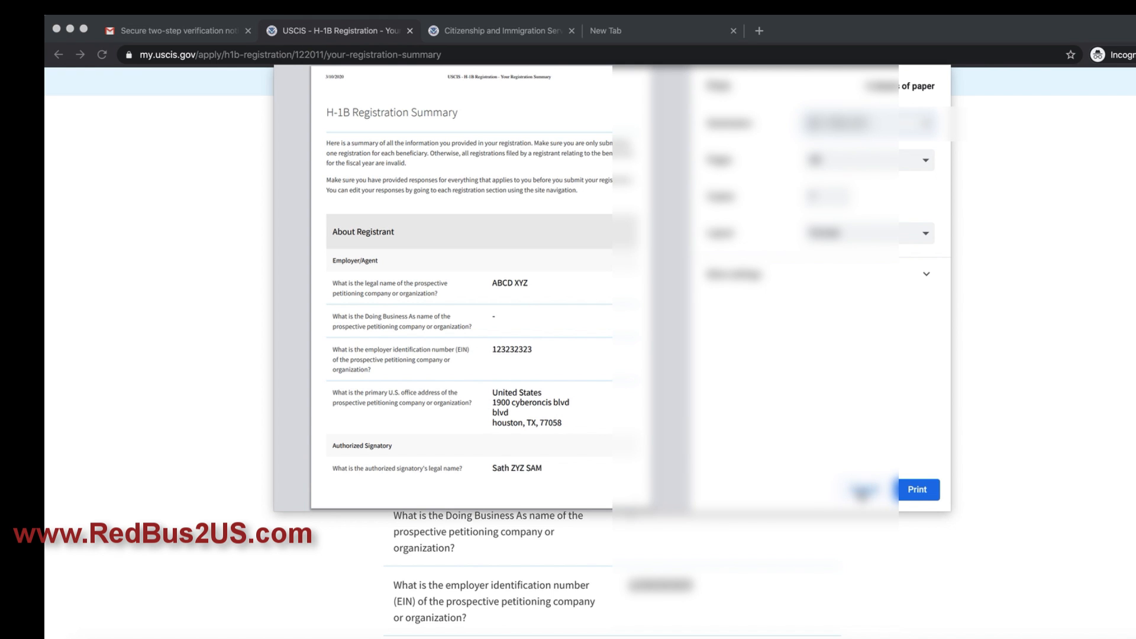
pyautogui.scroll(-12, 785, 439)
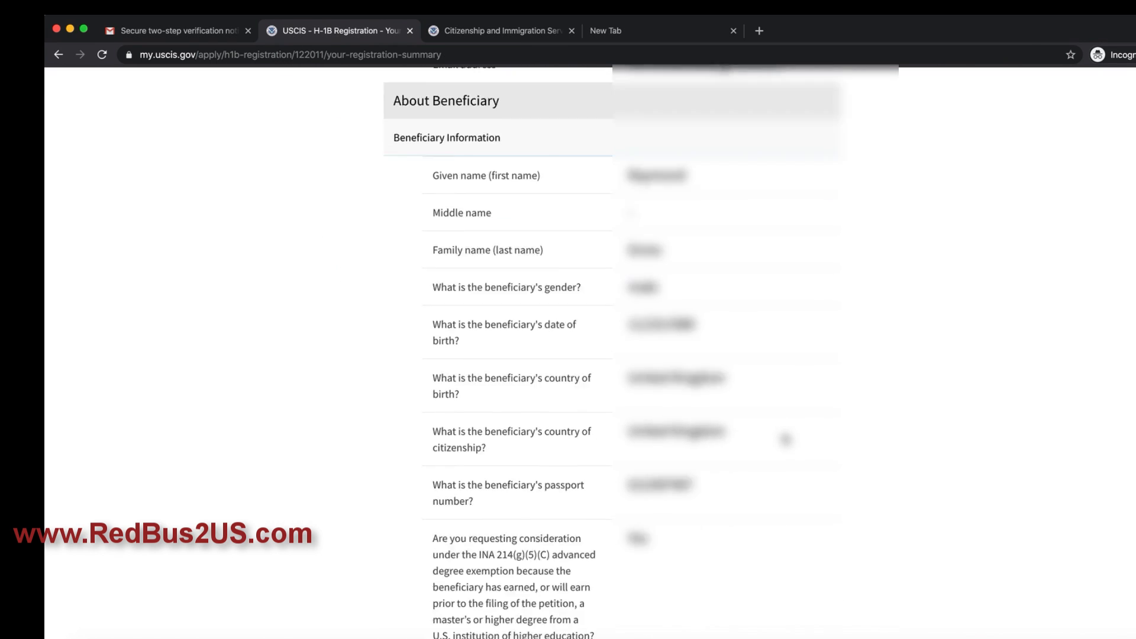
pyautogui.scroll(-5, 785, 439)
# Step: Agree to the authorized signatory's statement
pyautogui.click(452, 325)
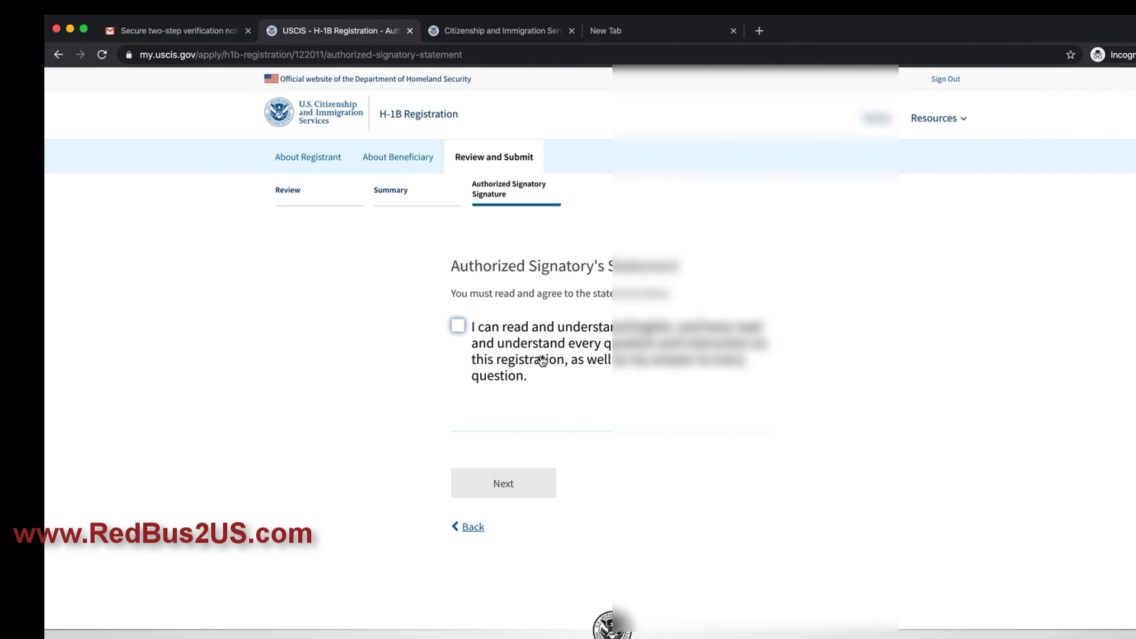
pyautogui.click(458, 326)
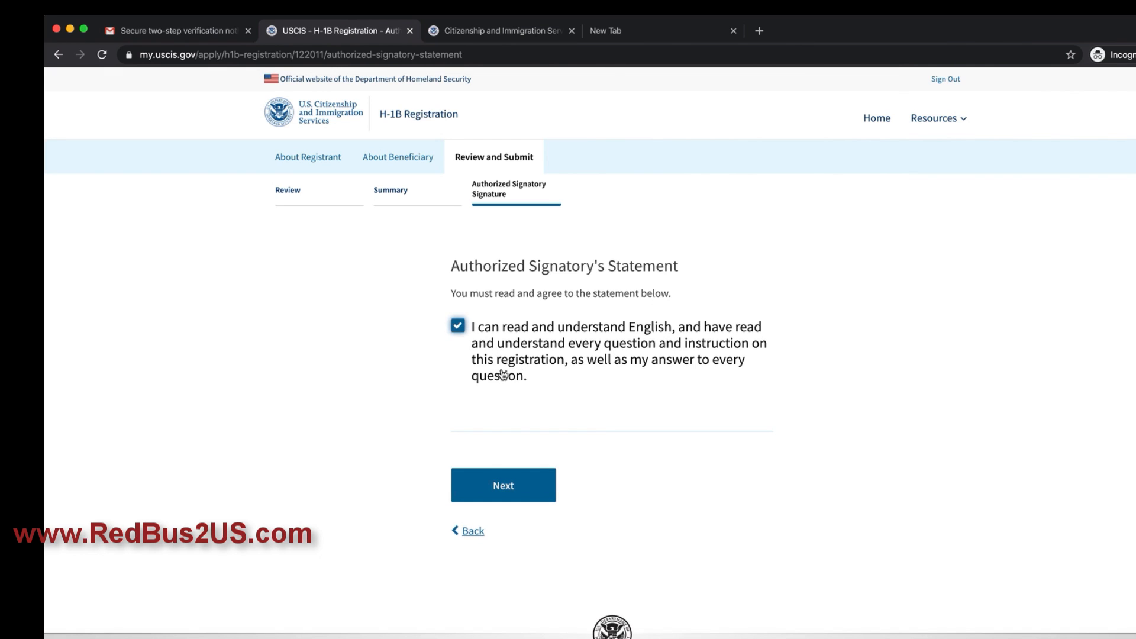
pyautogui.click(525, 488)
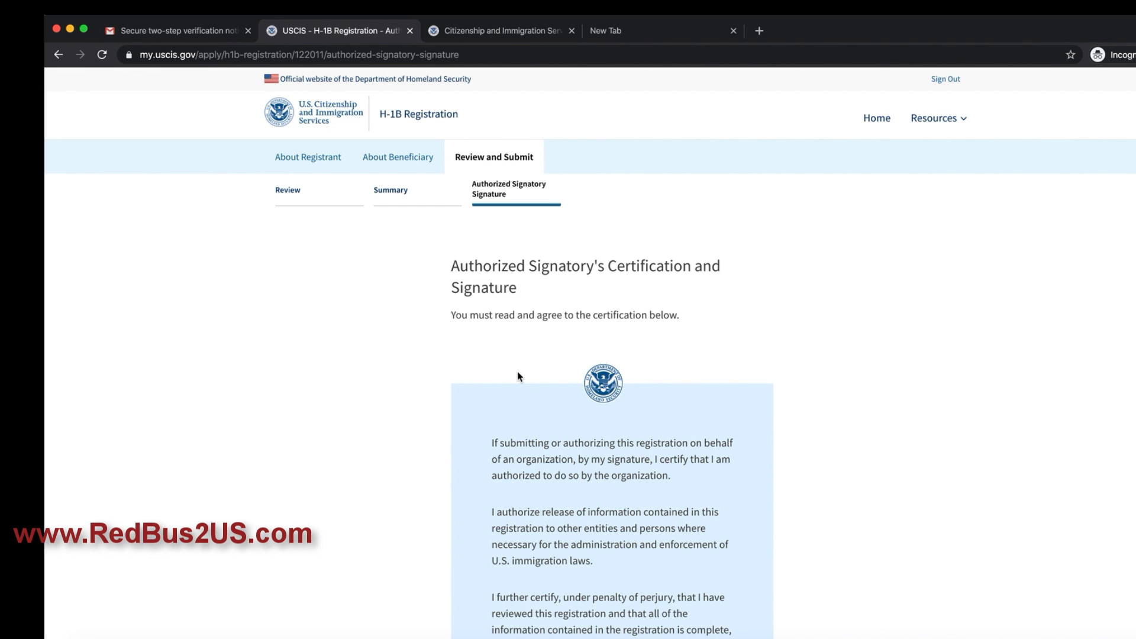
# Step: Accept the certification and type the signatory's name as the electronic signature to reach payment
pyautogui.scroll(-3, 517, 374)
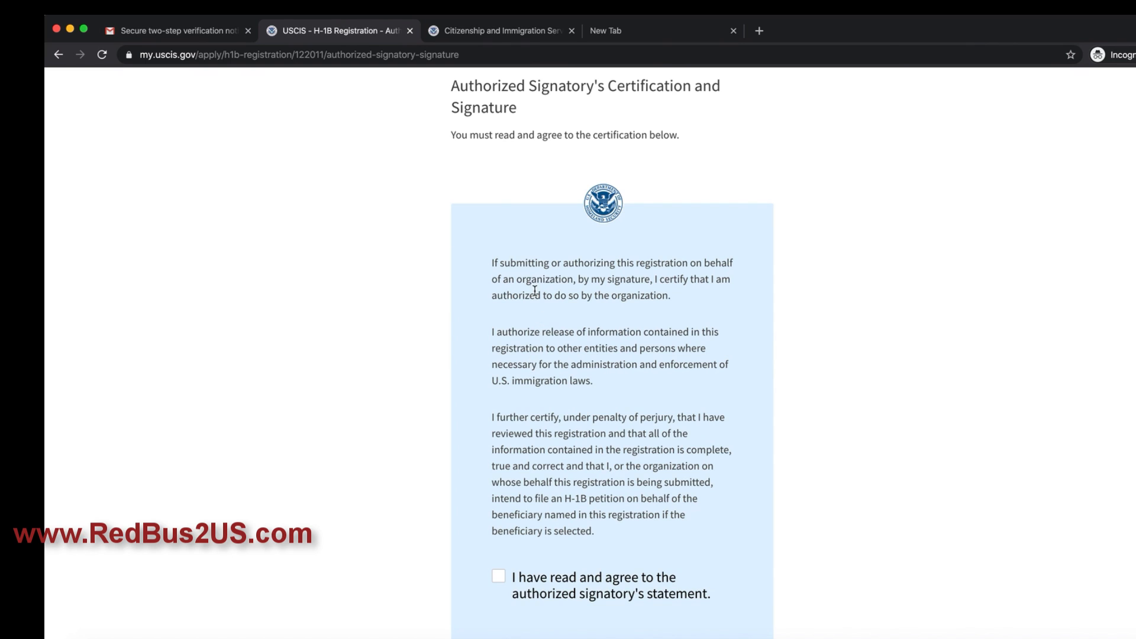
pyautogui.moveTo(566, 267); pyautogui.dragTo(592, 324)
pyautogui.click(558, 343)
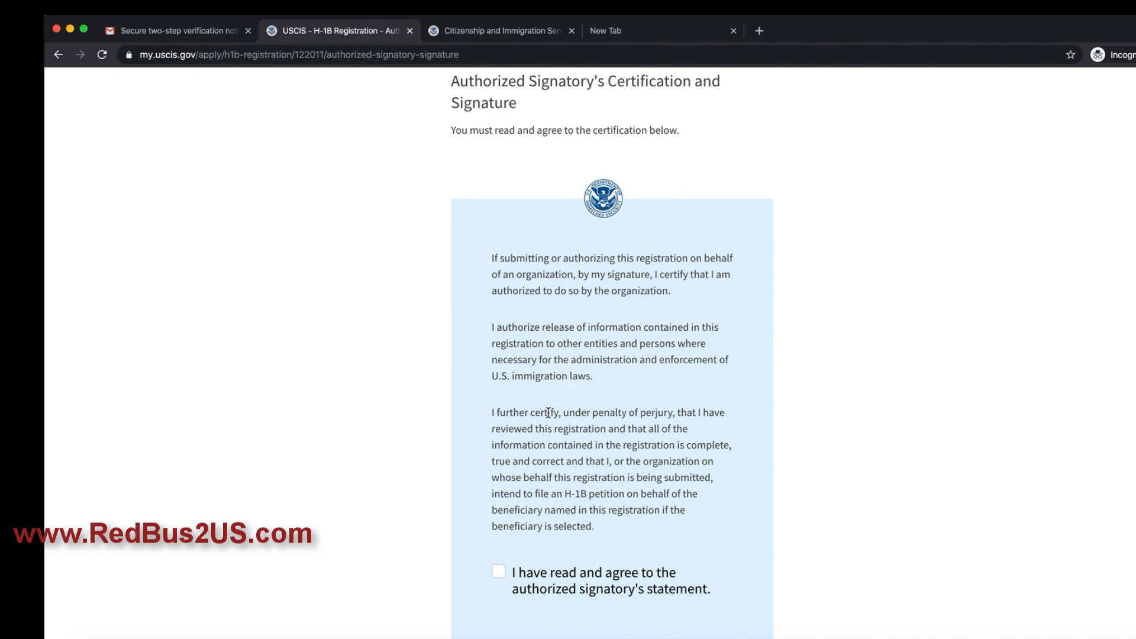
pyautogui.scroll(-3, 549, 375)
pyautogui.moveTo(592, 244); pyautogui.dragTo(612, 270)
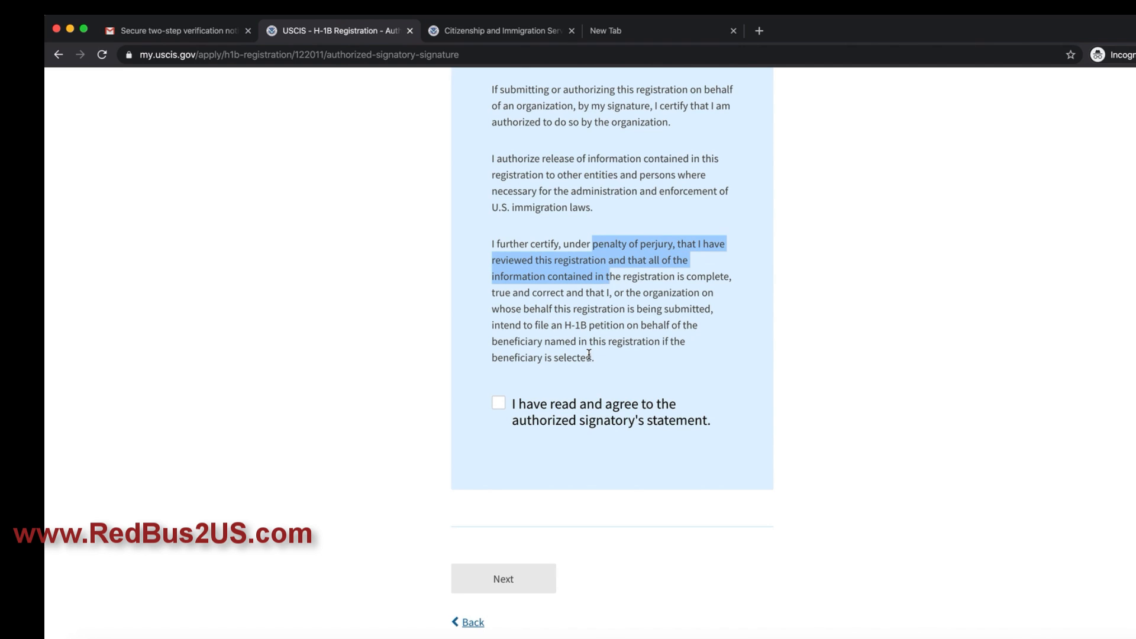
pyautogui.click(603, 320)
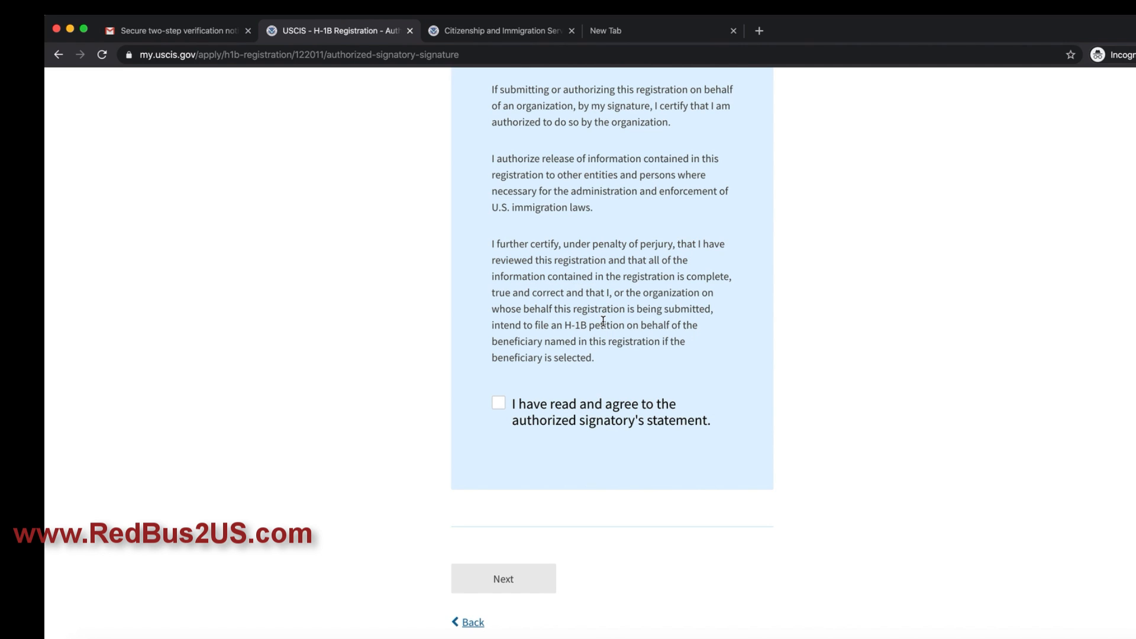
pyautogui.scroll(5, 603, 320)
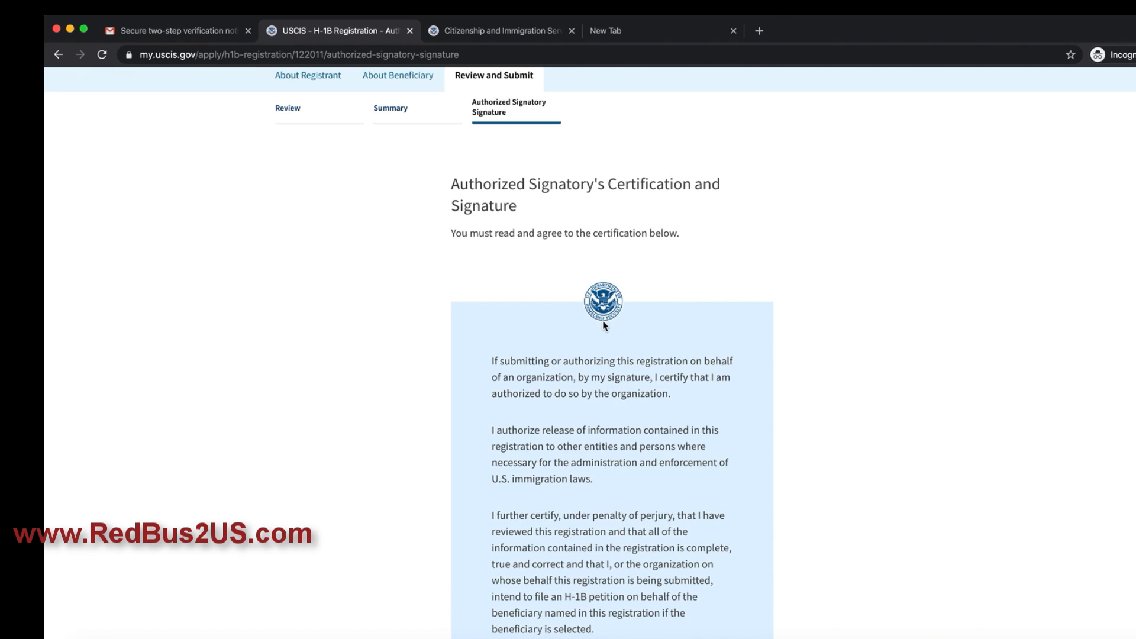
pyautogui.scroll(-5, 603, 322)
pyautogui.click(498, 395)
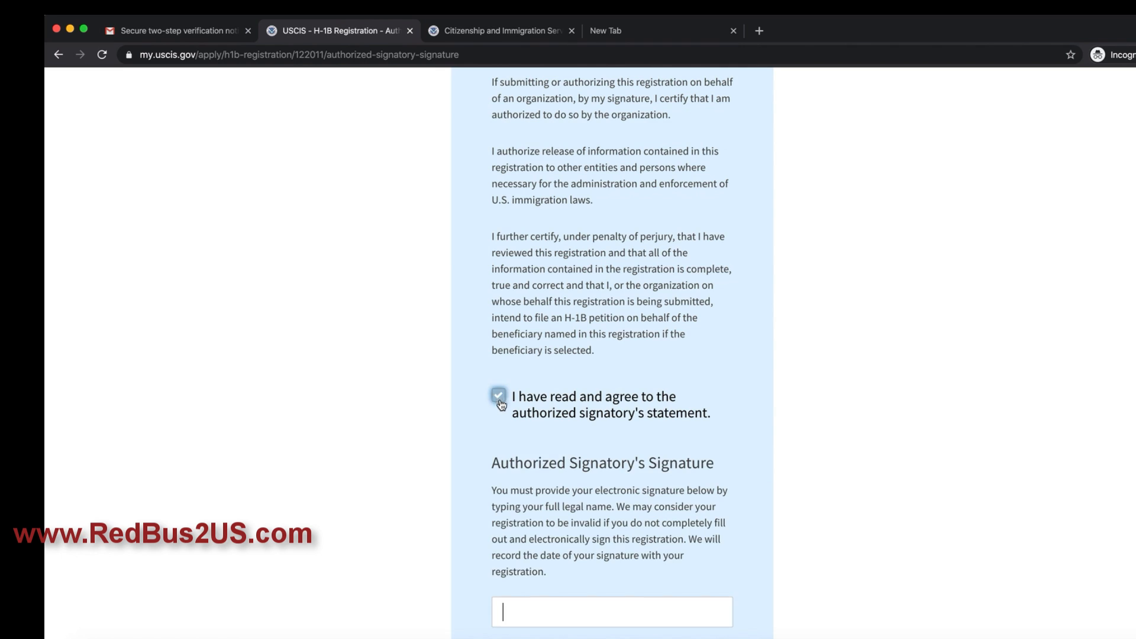
pyautogui.scroll(-2, 550, 418)
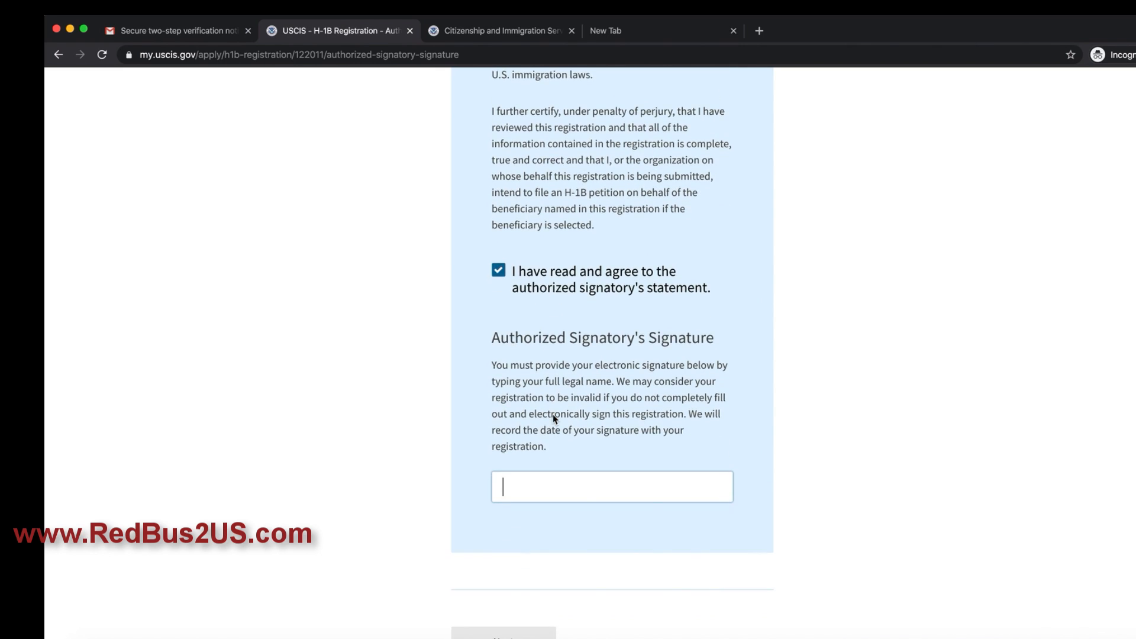
pyautogui.write('abac')
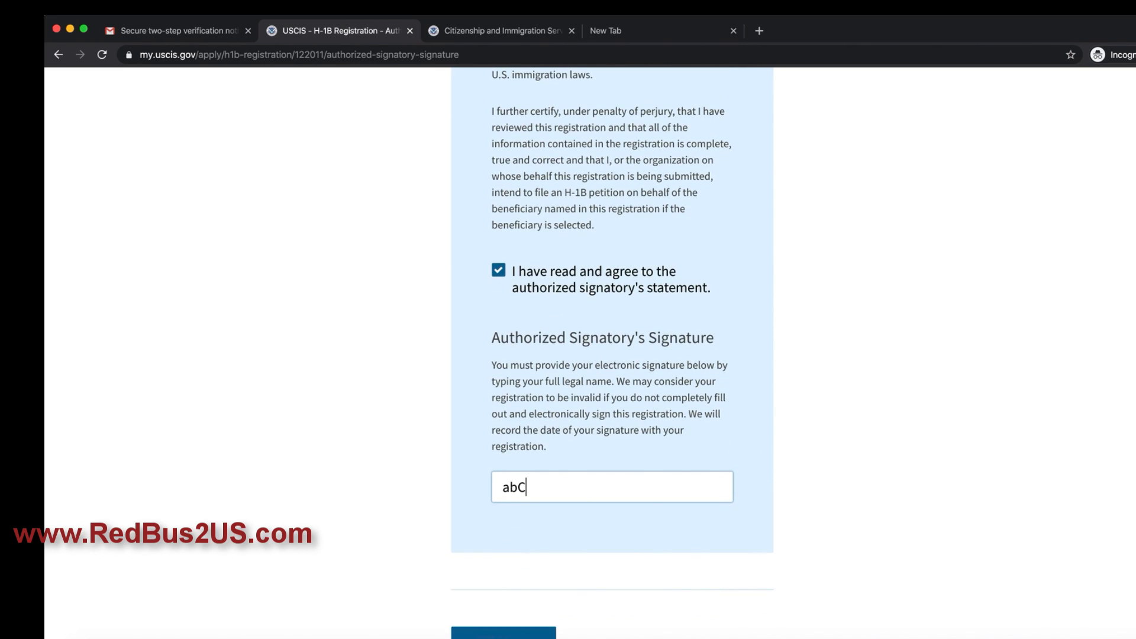
pyautogui.scroll(-3, 502, 472)
pyautogui.click(503, 472)
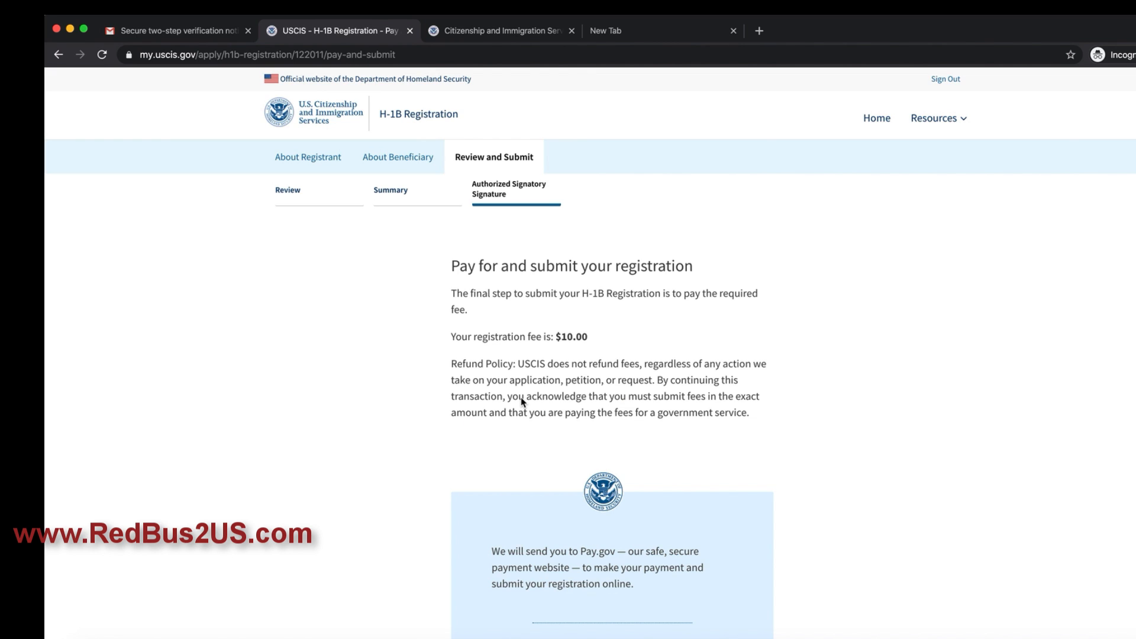
pyautogui.scroll(-3, 522, 402)
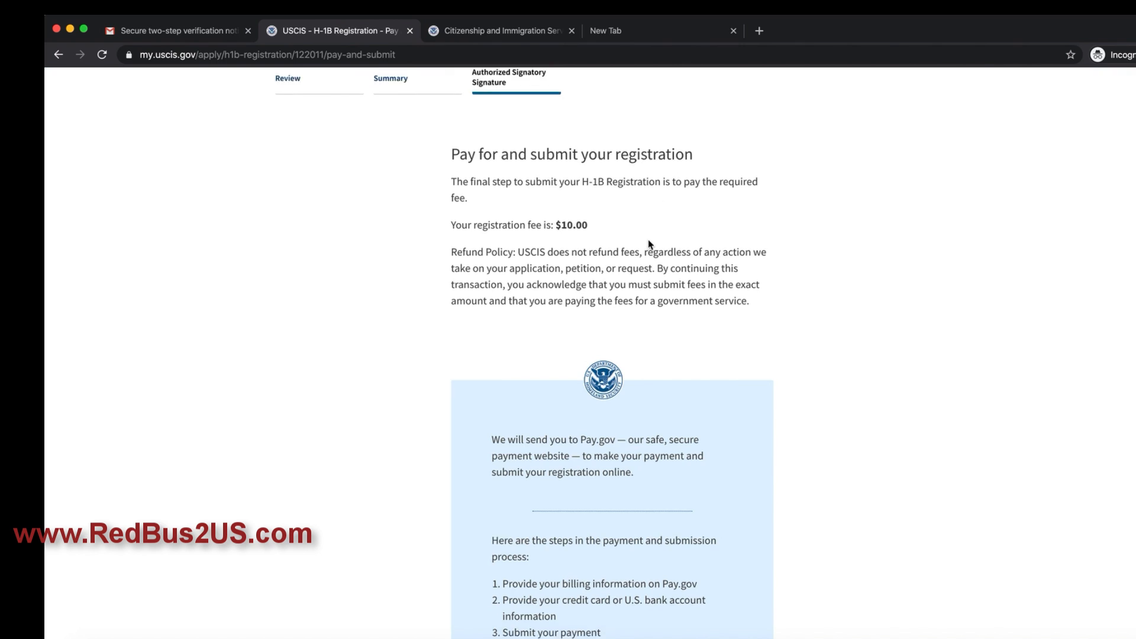
pyautogui.scroll(-7, 649, 246)
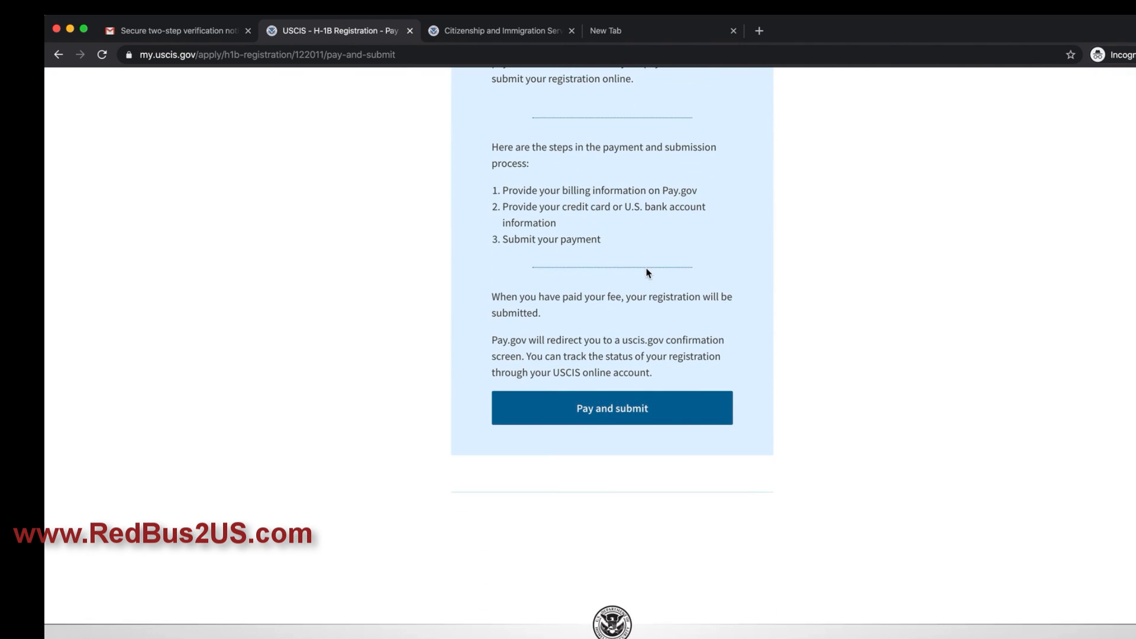
pyautogui.scroll(9, 649, 272)
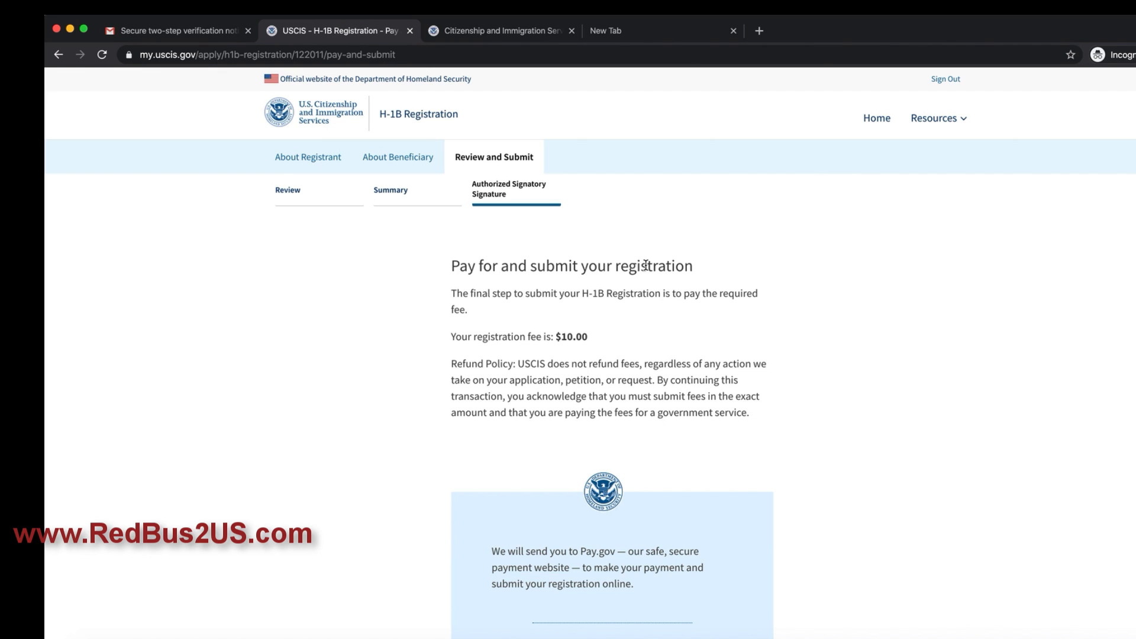
pyautogui.scroll(-4, 643, 312)
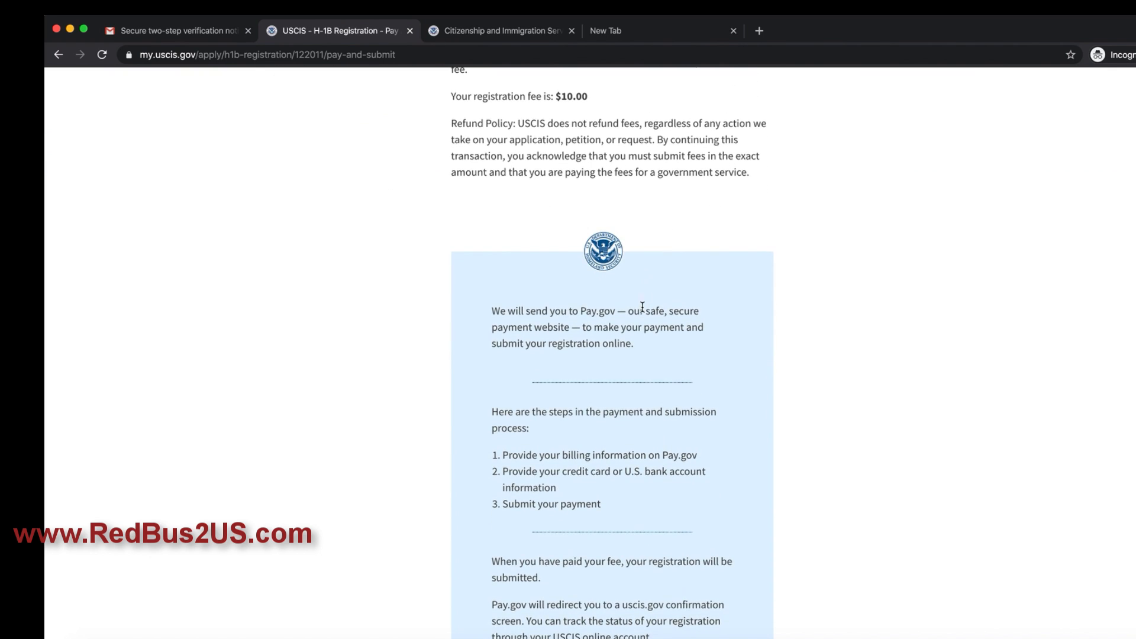
pyautogui.moveTo(521, 414); pyautogui.dragTo(590, 471)
pyautogui.scroll(-3, 645, 466)
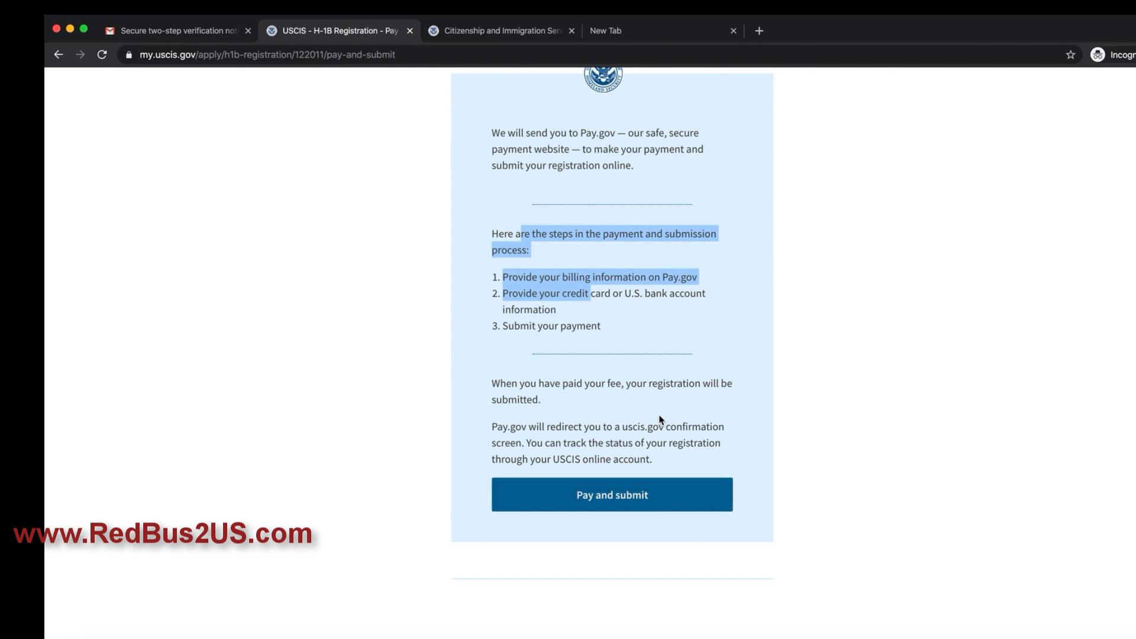
pyautogui.scroll(-6, 659, 409)
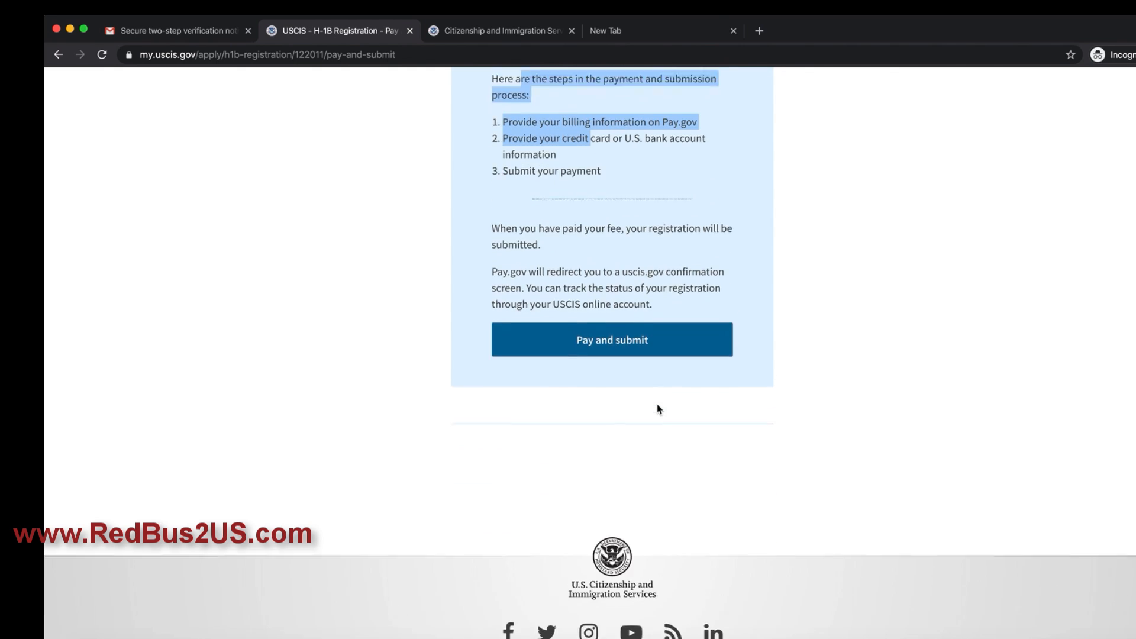
pyautogui.scroll(12, 659, 408)
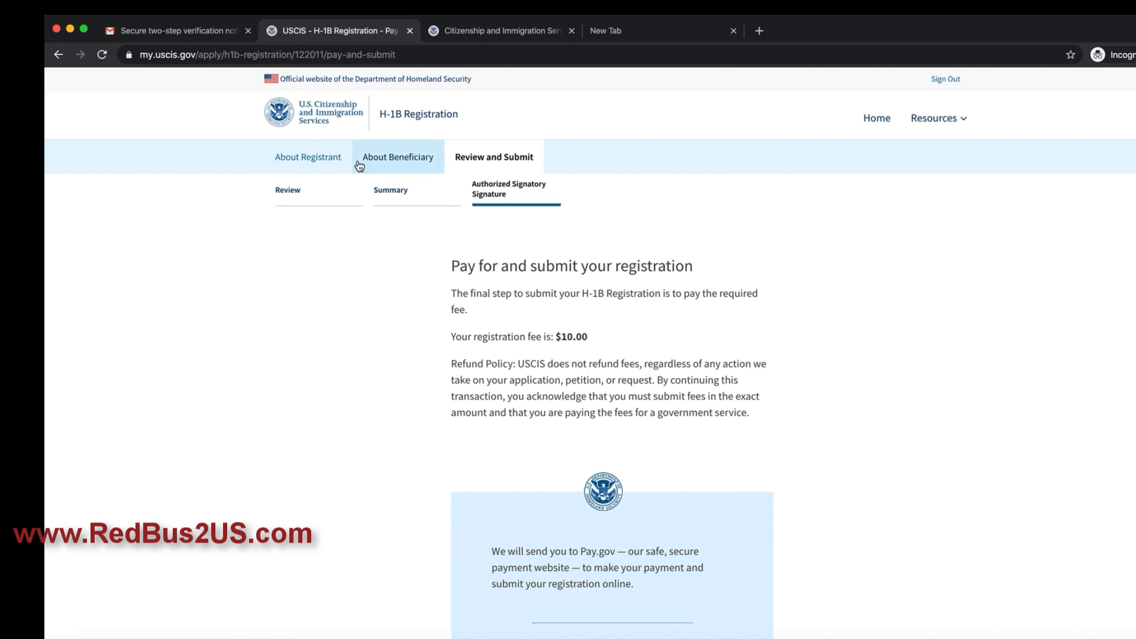
# Step: Go from About Registrant to About Beneficiary to view the one saved beneficiary
pyautogui.click(298, 159)
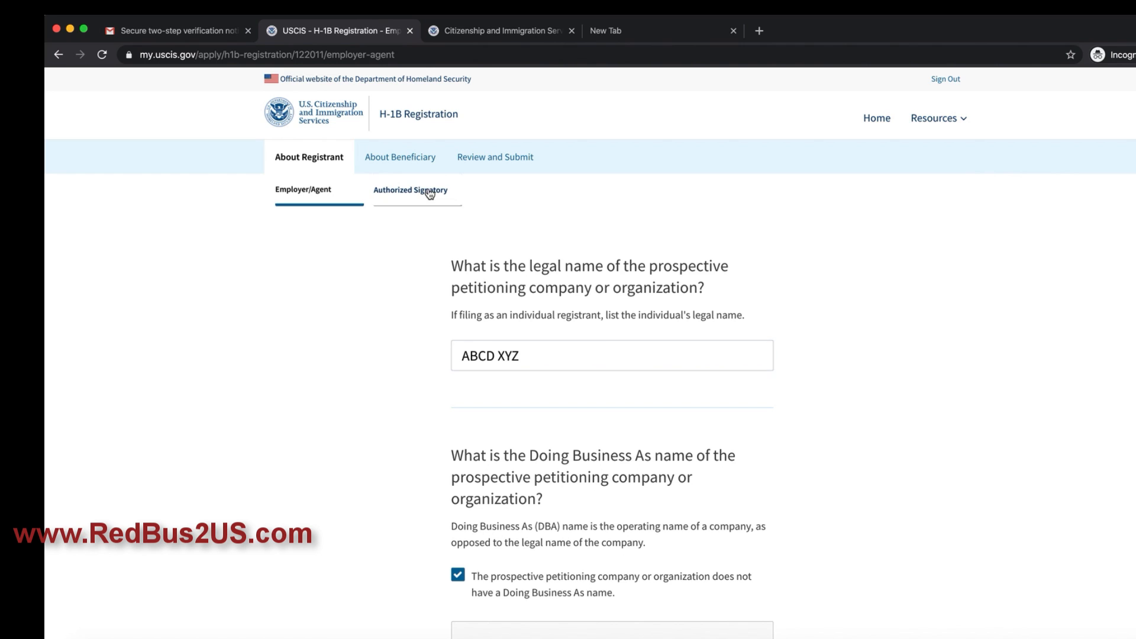
pyautogui.click(399, 161)
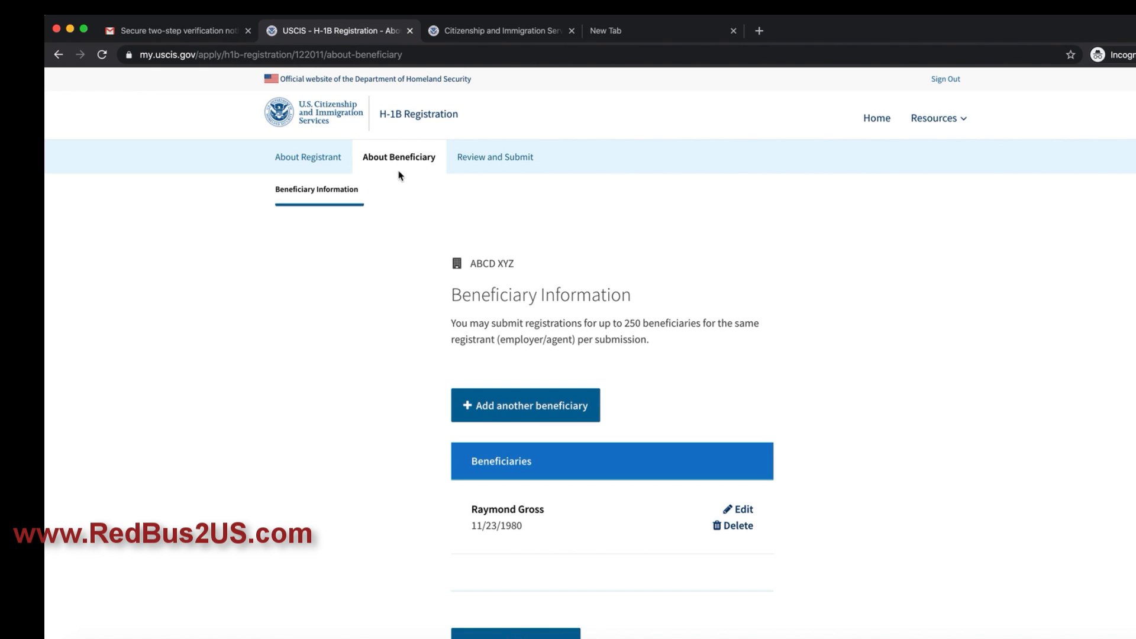
pyautogui.scroll(-3, 643, 344)
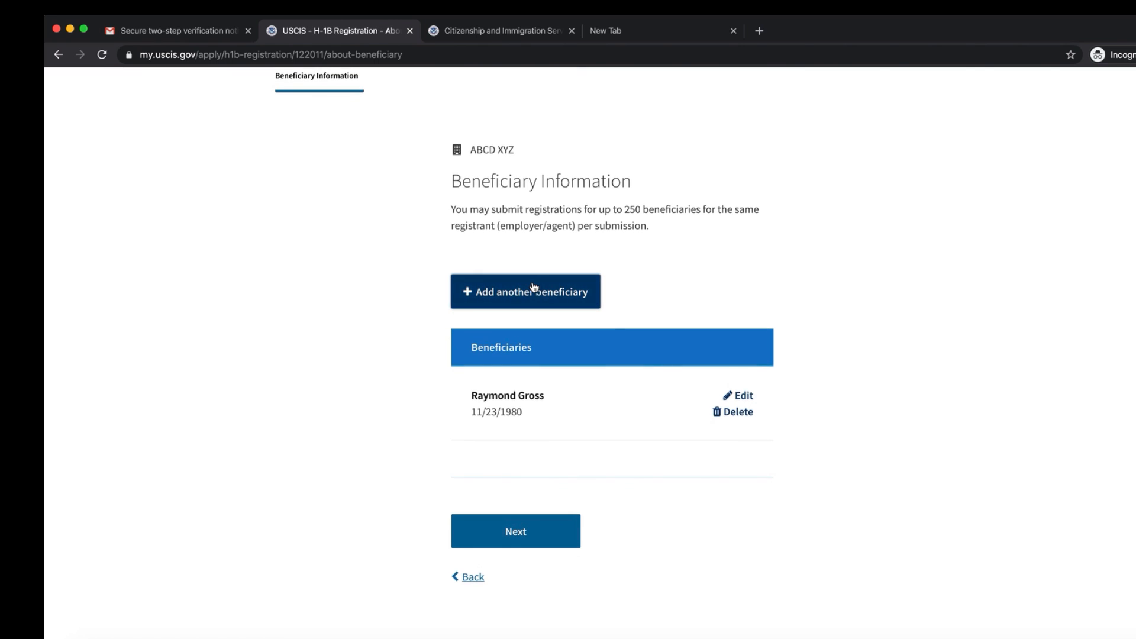
# Step: Add another beneficiary with no first or middle name, enter the family name, and set Female
pyautogui.click(532, 296)
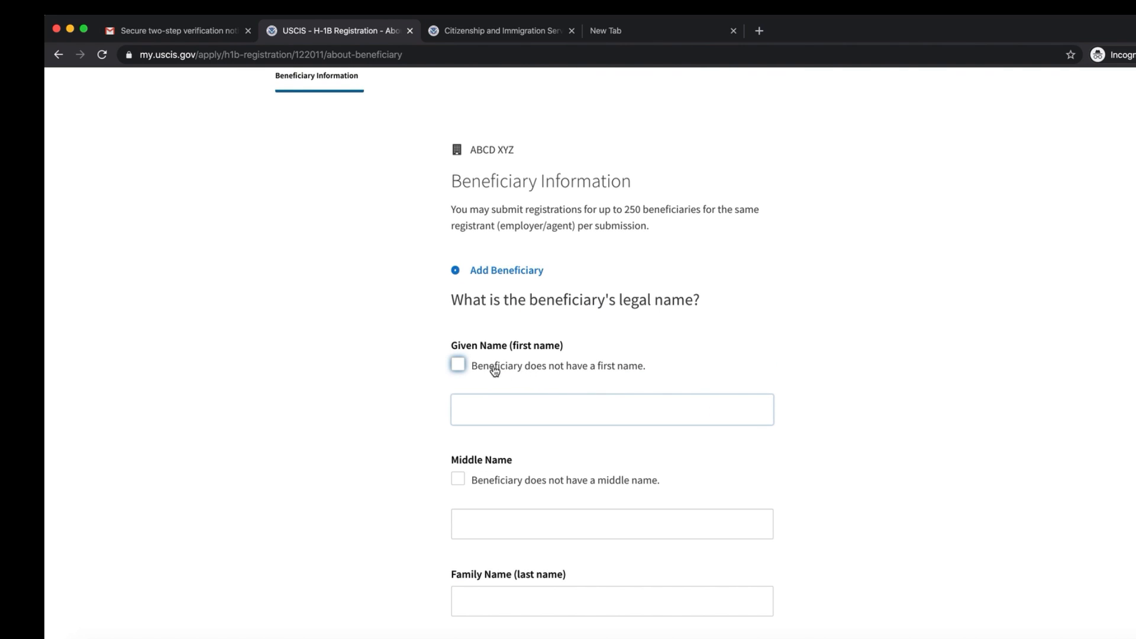
pyautogui.click(459, 364)
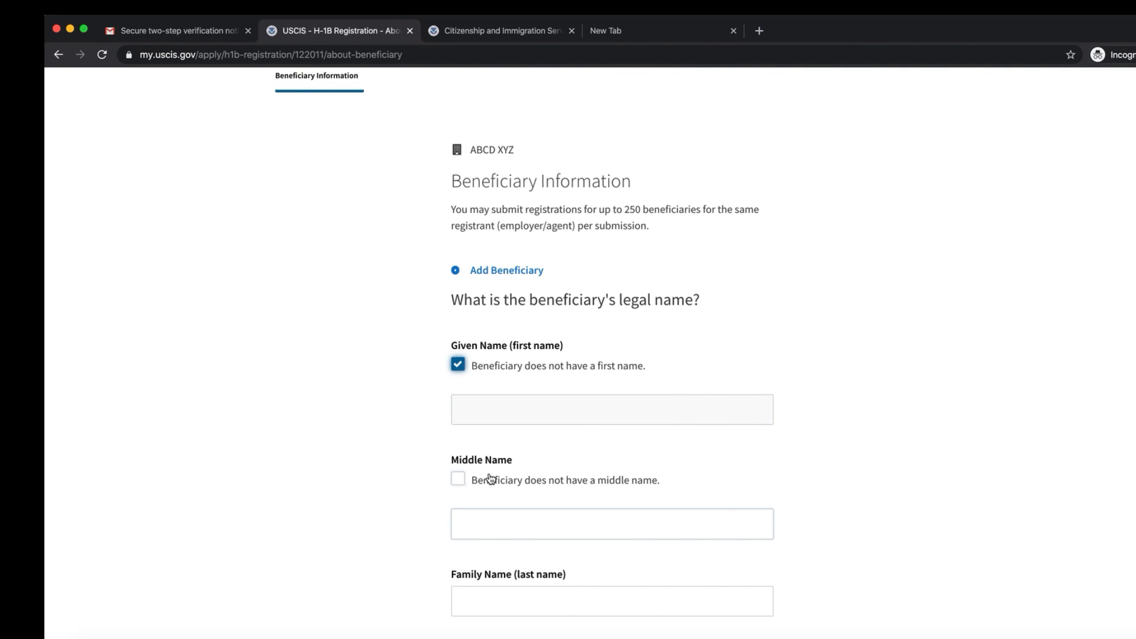
pyautogui.click(459, 479)
pyautogui.scroll(-3, 497, 532)
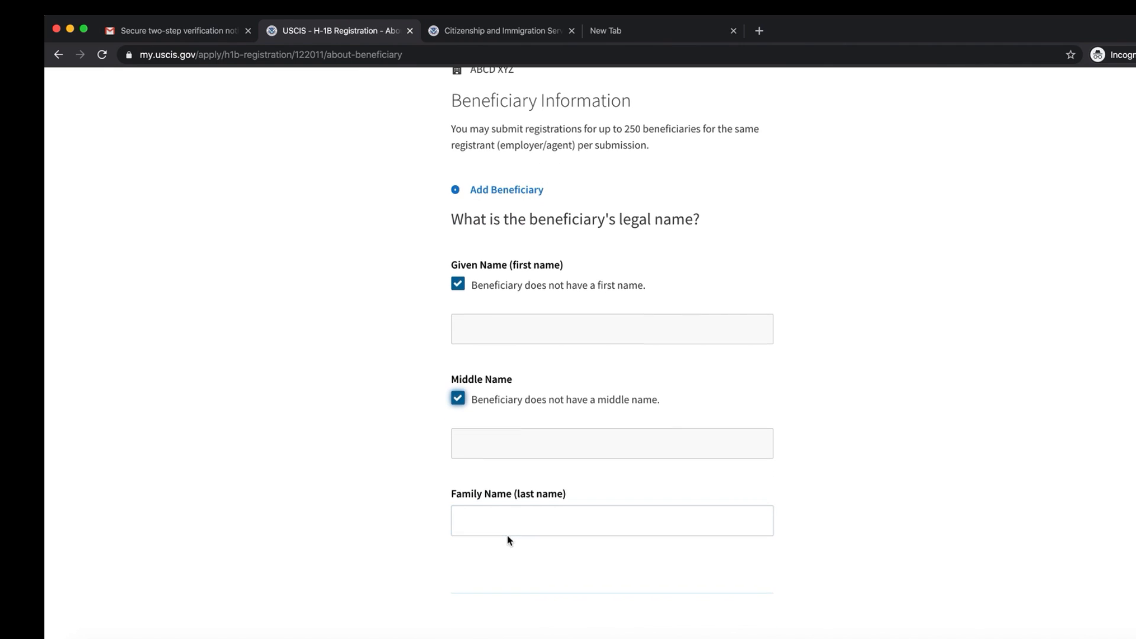
pyautogui.click(508, 526)
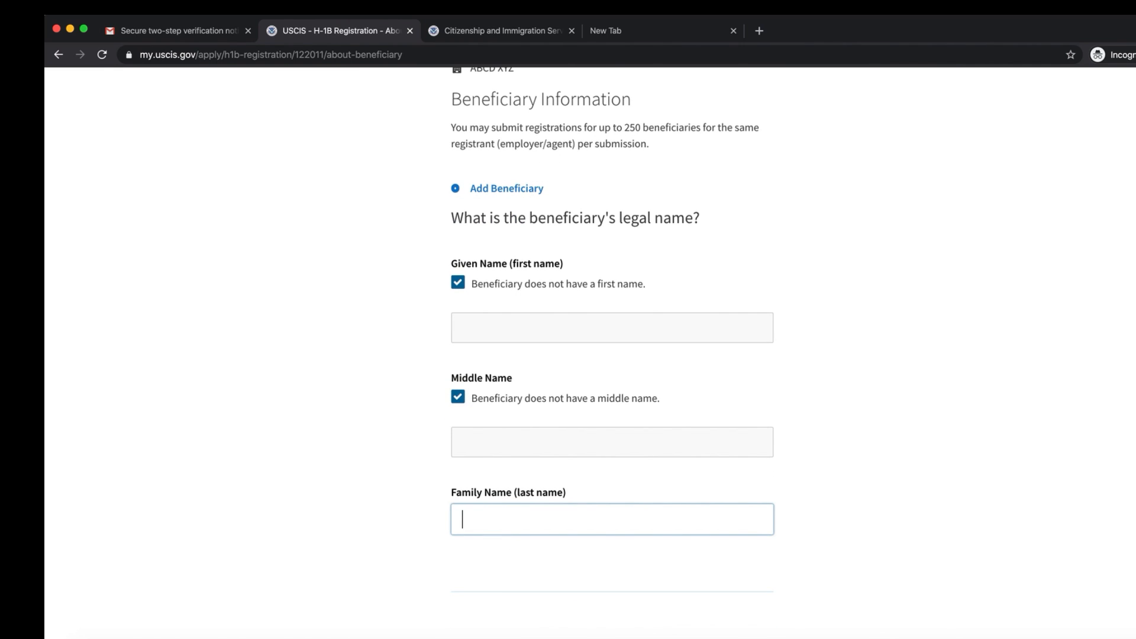
pyautogui.scroll(-5, 513, 517)
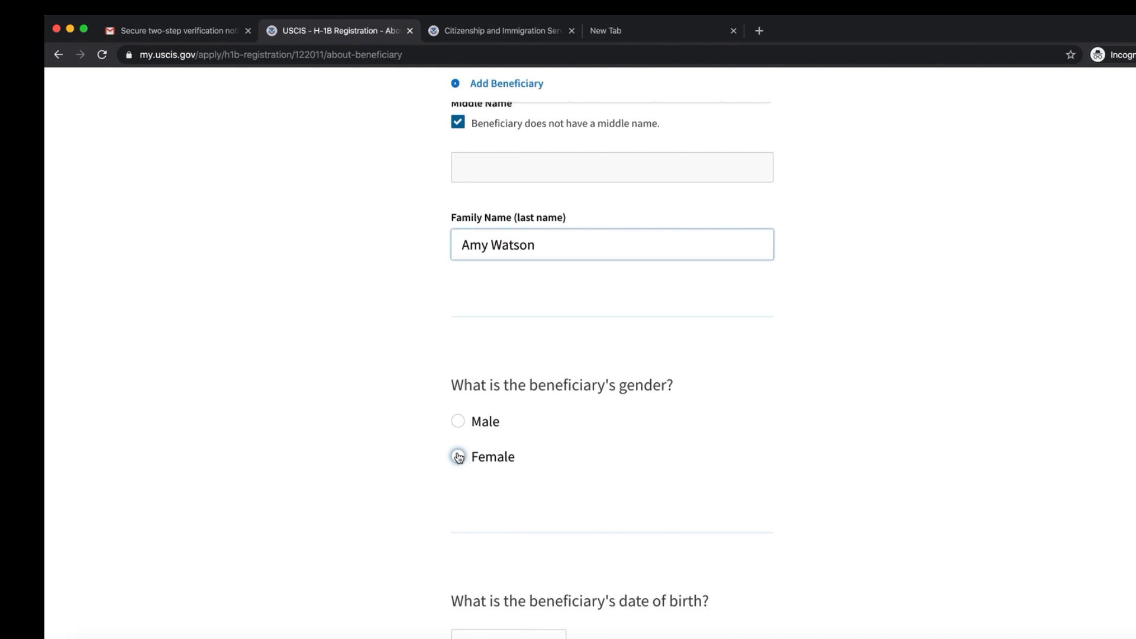
pyautogui.click(459, 457)
pyautogui.scroll(-1, 521, 526)
# Step: Enter birth date 11/11/1979 and answer No to the advanced degree exemption
pyautogui.click(491, 602)
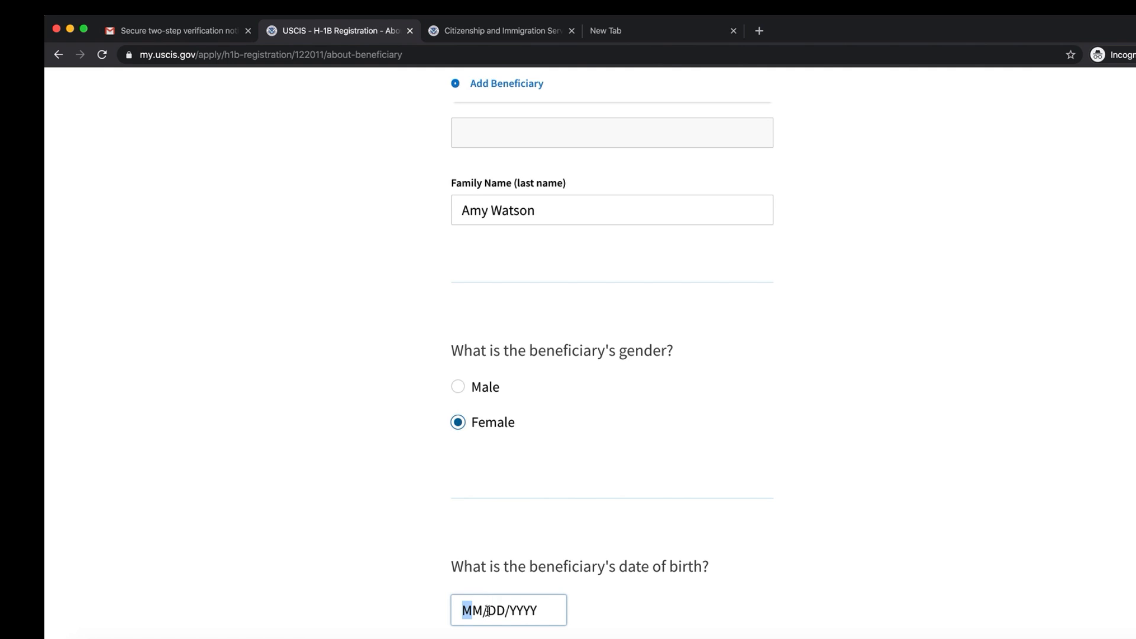
pyautogui.write('11/11/')
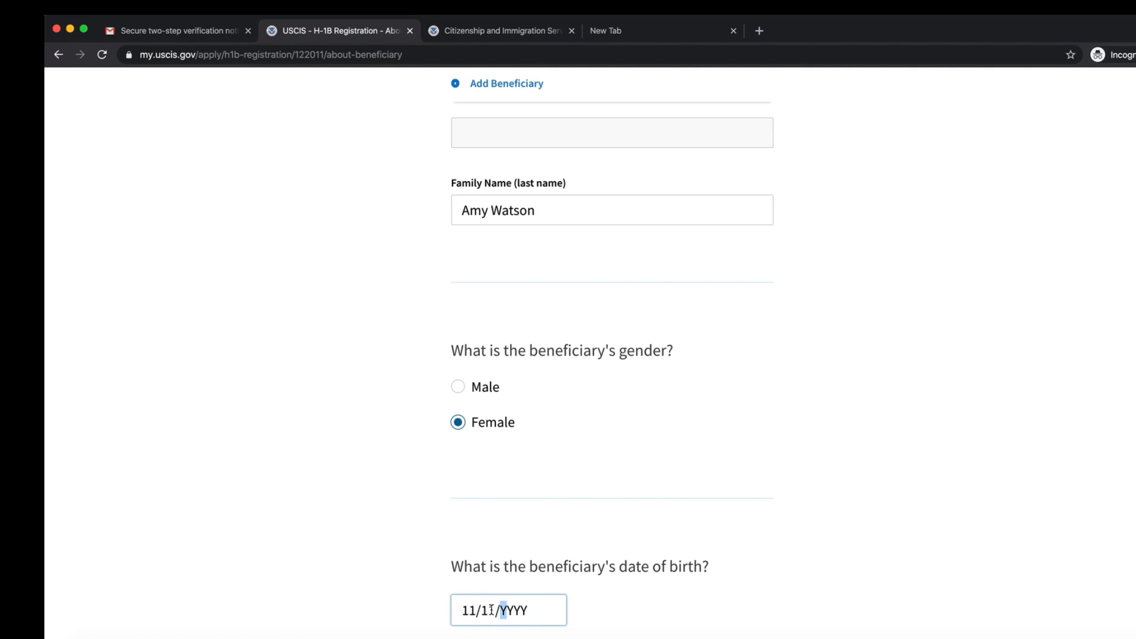
pyautogui.write('2')
pyautogui.press('BackSpace')
pyautogui.write('1979')
pyautogui.scroll(-7, 504, 606)
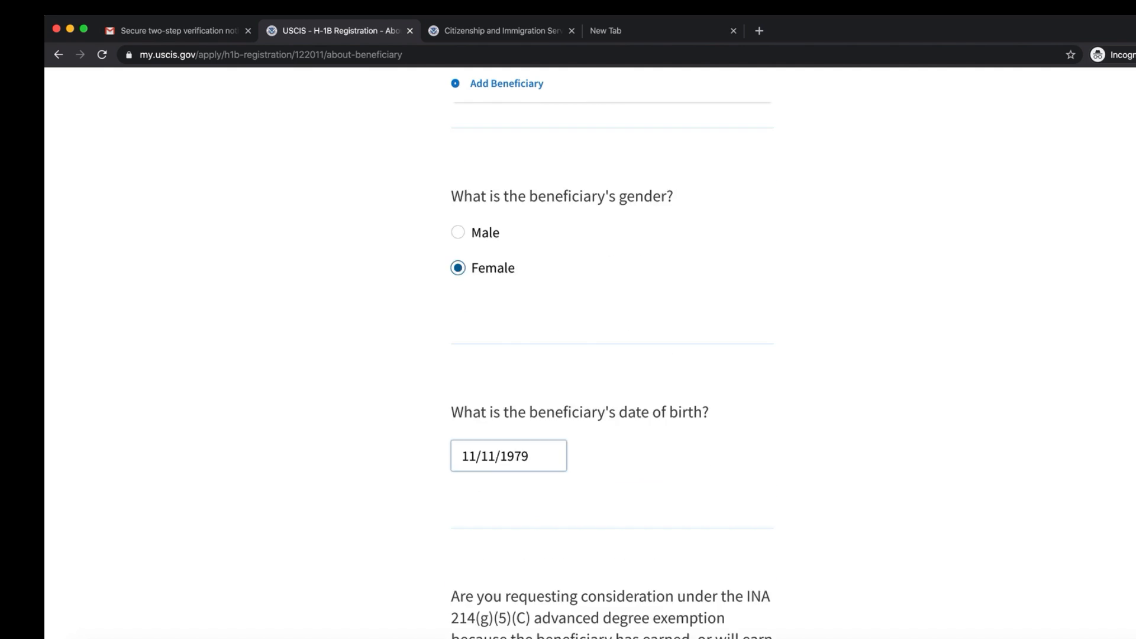
pyautogui.click(459, 536)
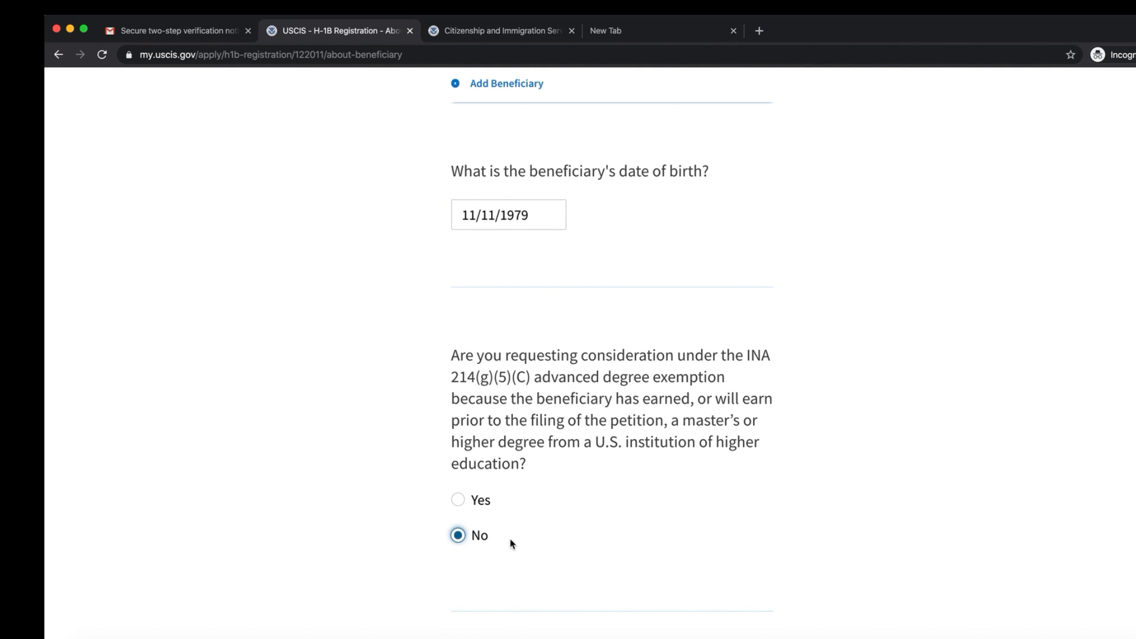
pyautogui.scroll(-3, 515, 540)
# Step: Choose Algeria for birth and citizenship, mark no passport, and save the entry
pyautogui.click(513, 550)
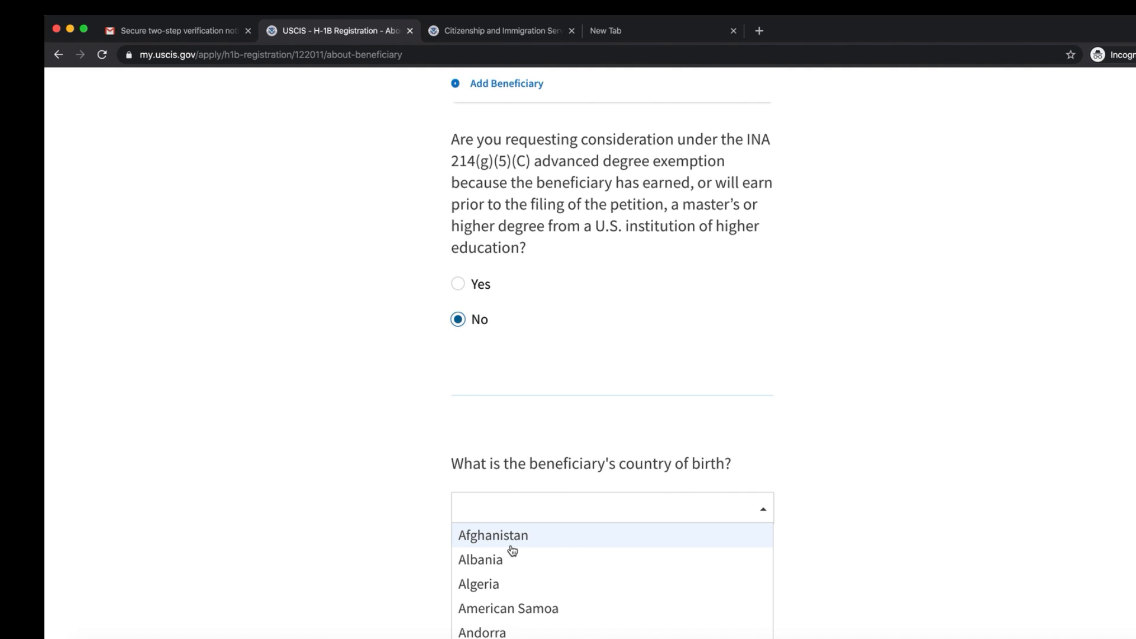
pyautogui.click(487, 584)
pyautogui.scroll(-3, 521, 580)
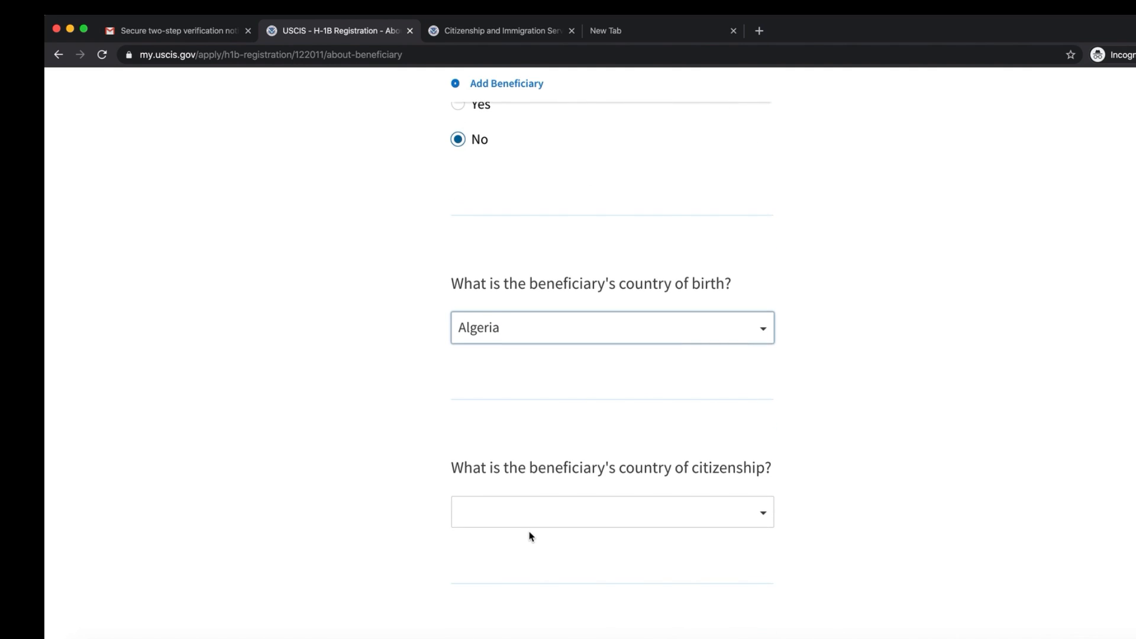
pyautogui.click(527, 518)
pyautogui.click(508, 586)
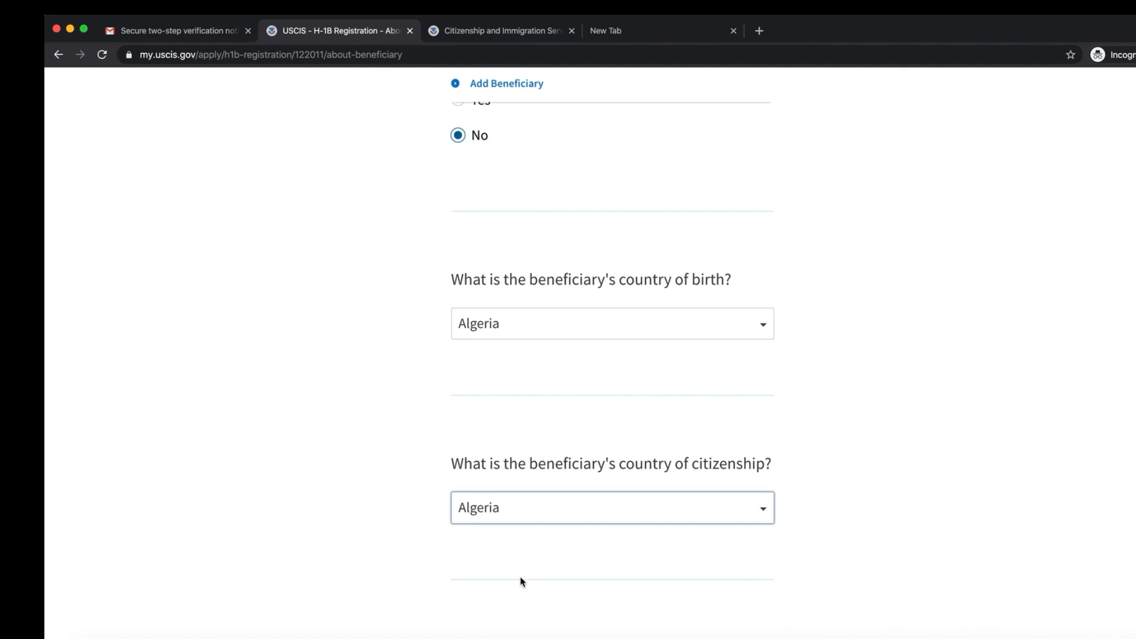
pyautogui.scroll(-3, 520, 582)
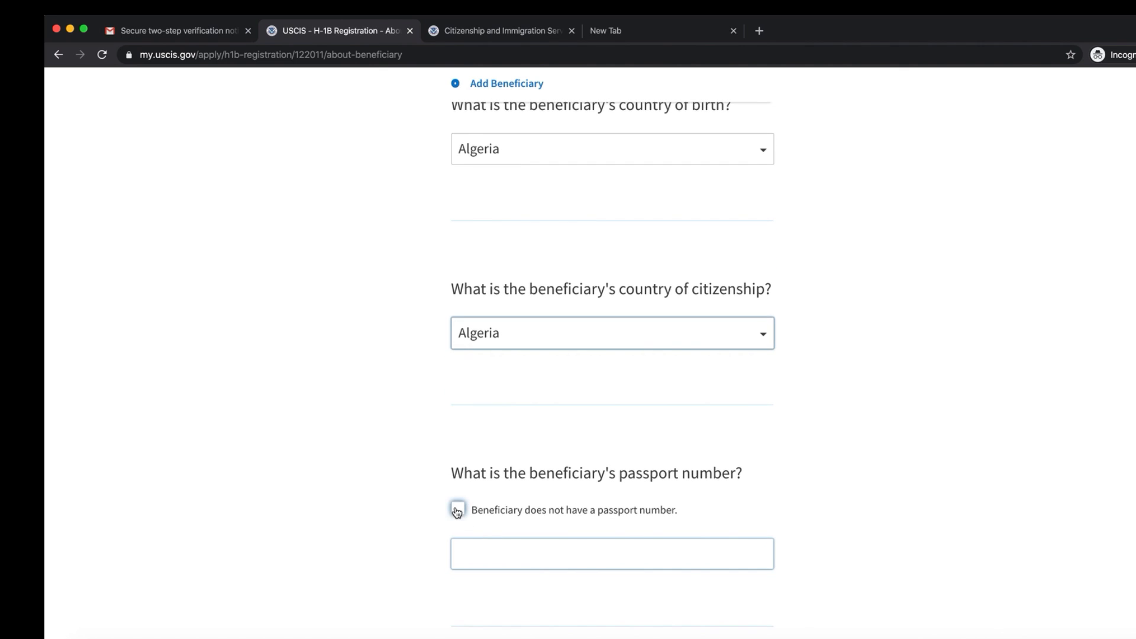
pyautogui.click(457, 511)
pyautogui.scroll(-3, 521, 551)
pyautogui.click(495, 568)
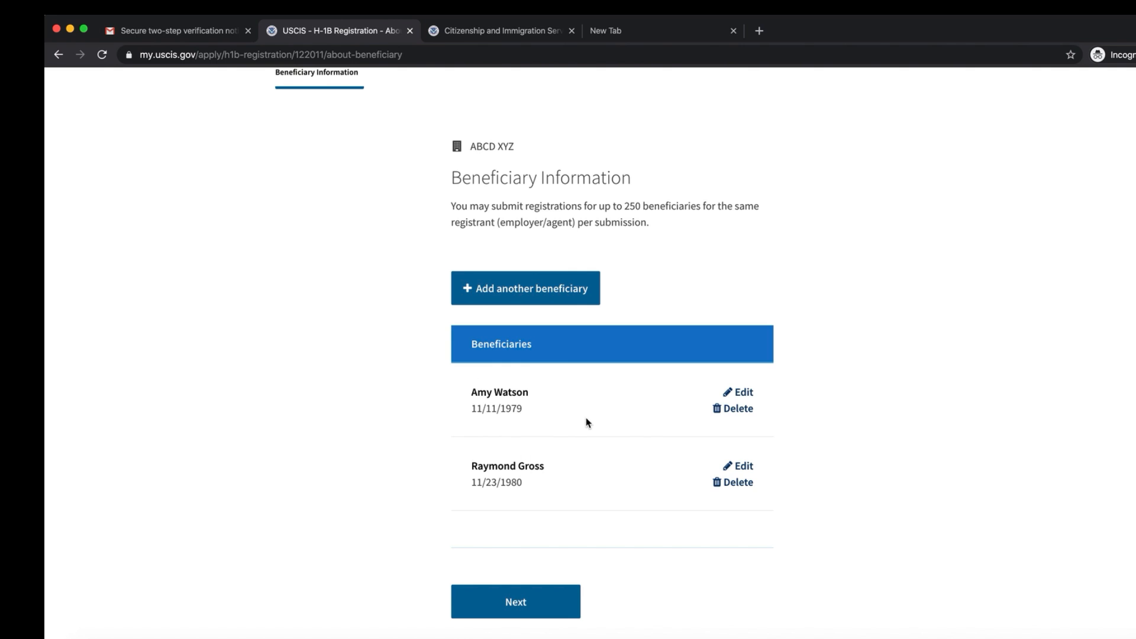
# Step: Go to the Review and Submit step to reach 'Check your registration before you submit'
pyautogui.scroll(3, 607, 450)
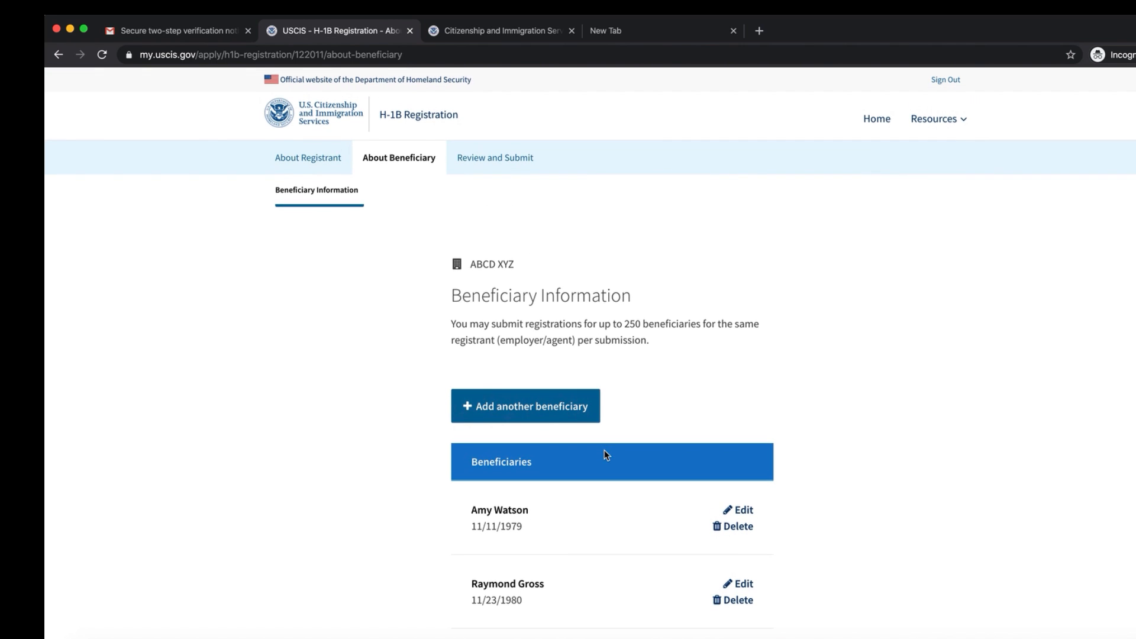
pyautogui.click(501, 156)
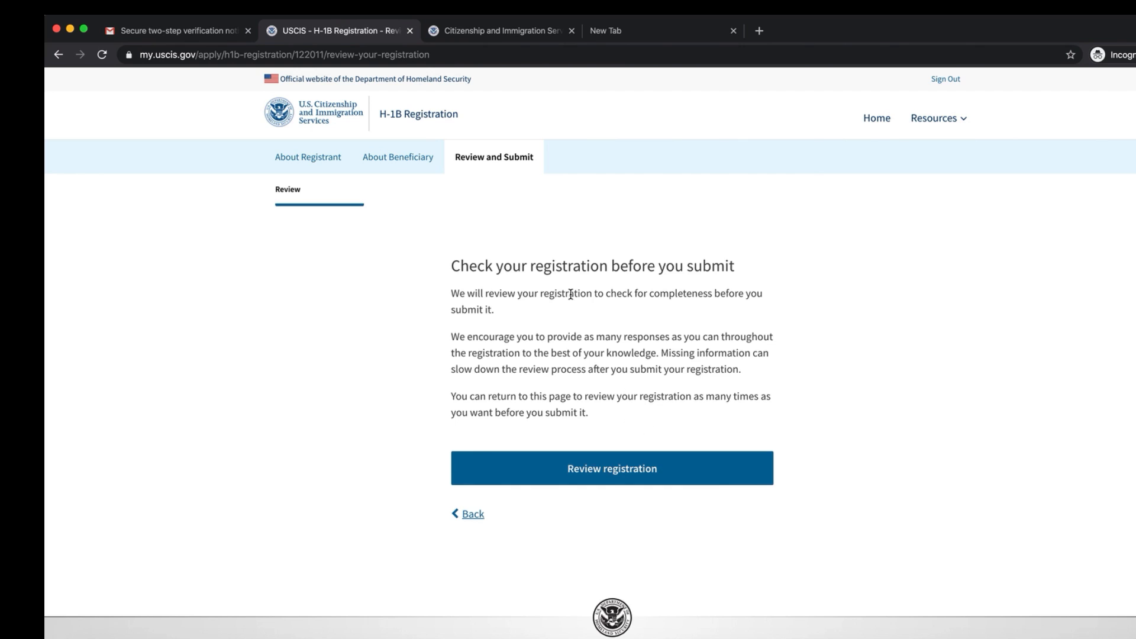
pyautogui.click(936, 119)
pyautogui.click(1120, 638)
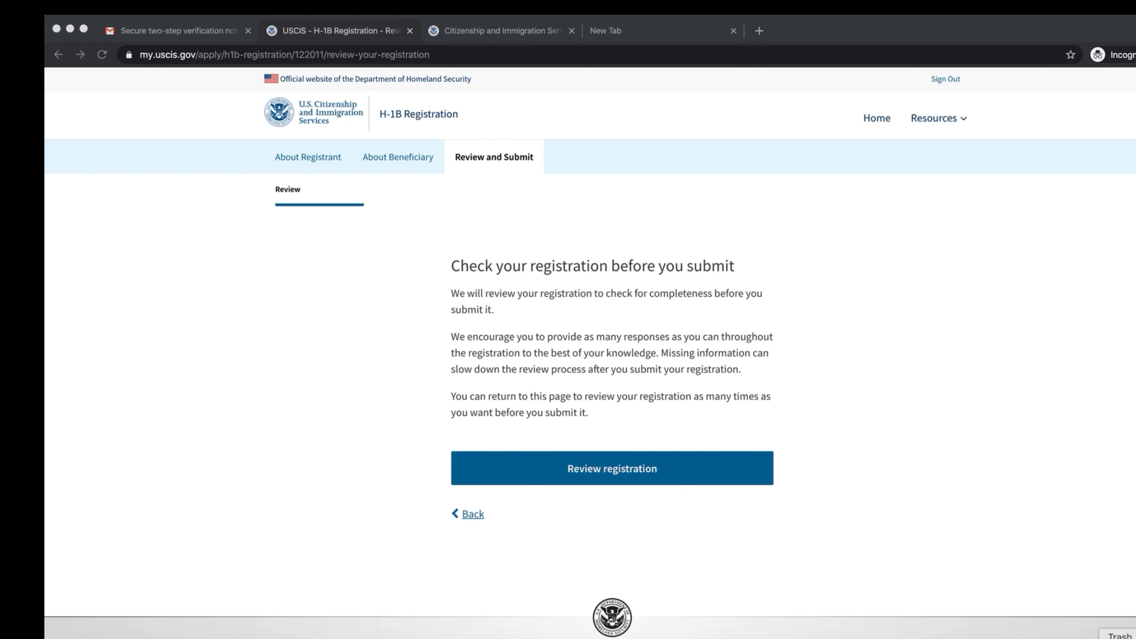